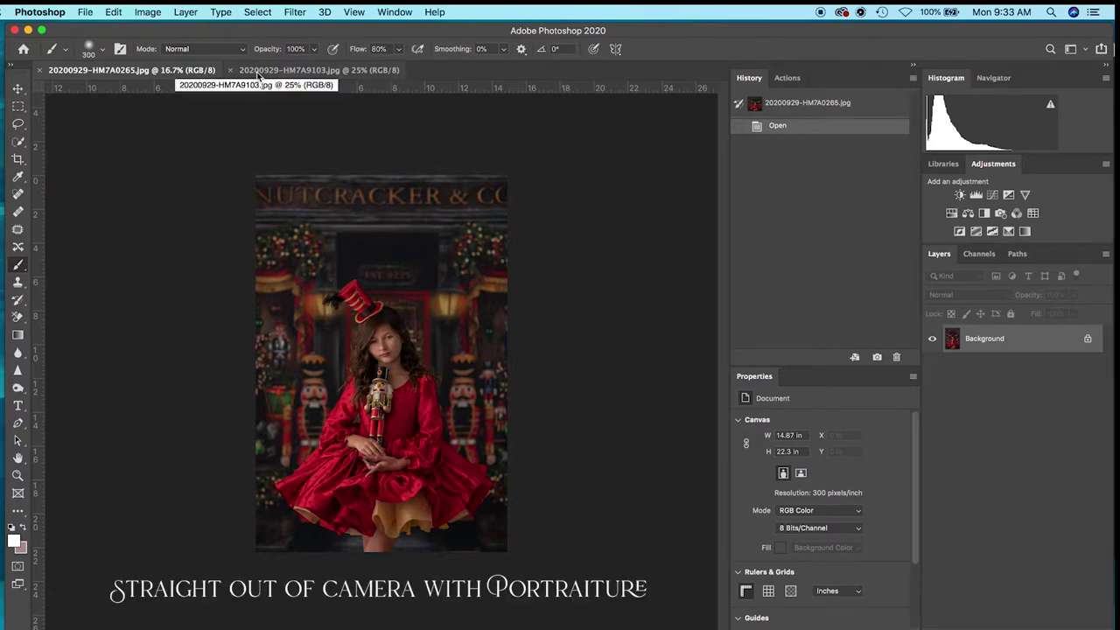
Glance at the green-dress portrait, then return to the red-dress 20200929-HM7A0265.jpg.
click(308, 72)
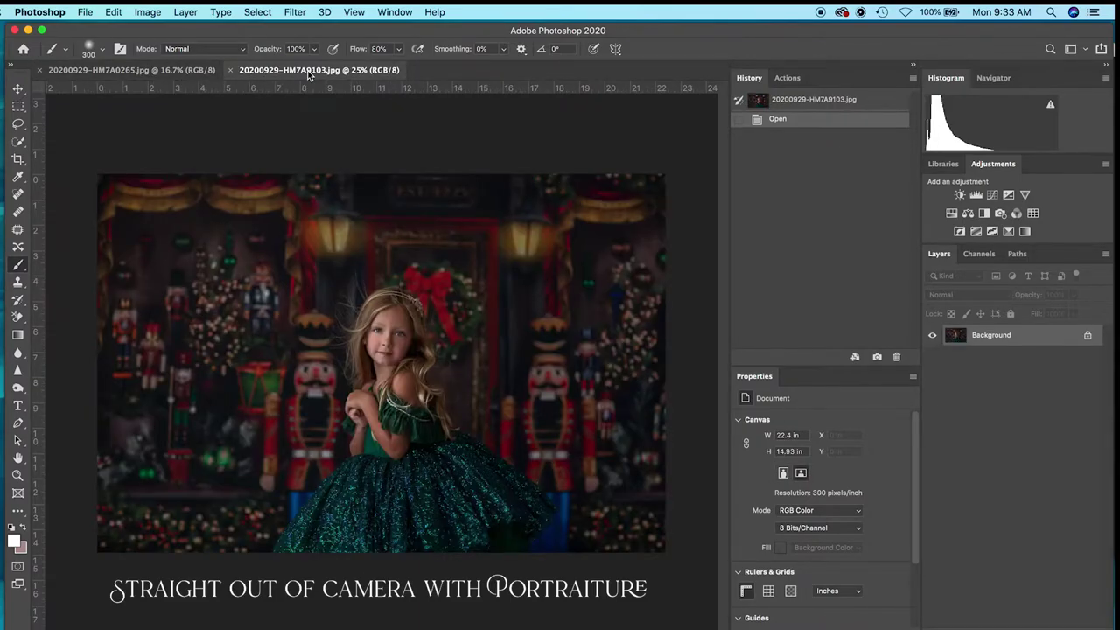
click(140, 72)
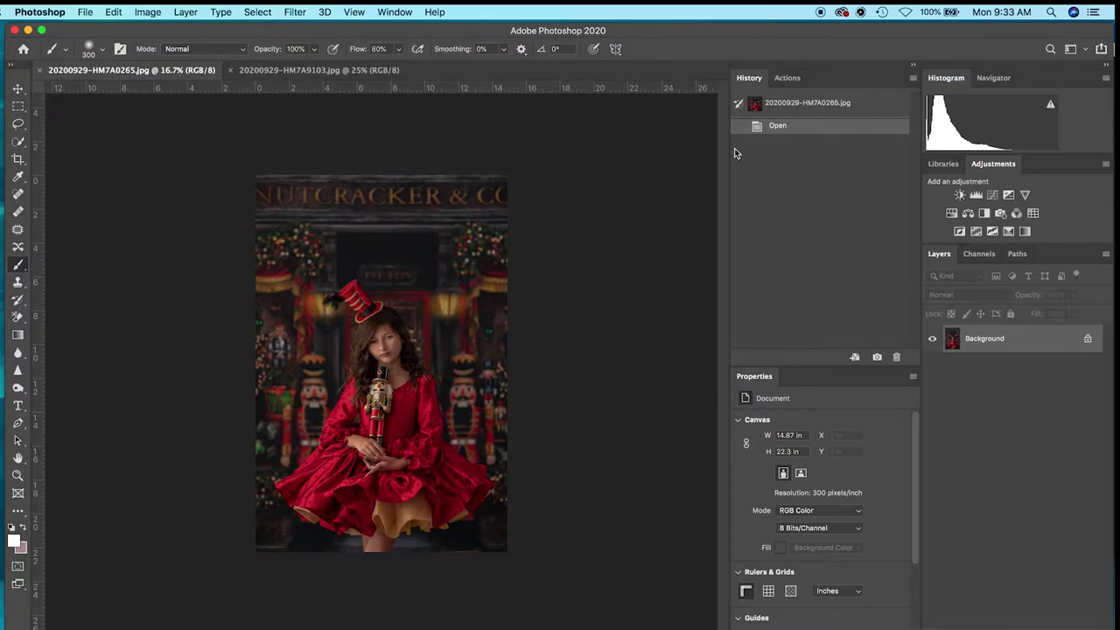
Show the Actions panel and browse the installed action sets, including JD Illuminations.
click(787, 79)
scroll(835, 232, up, 10)
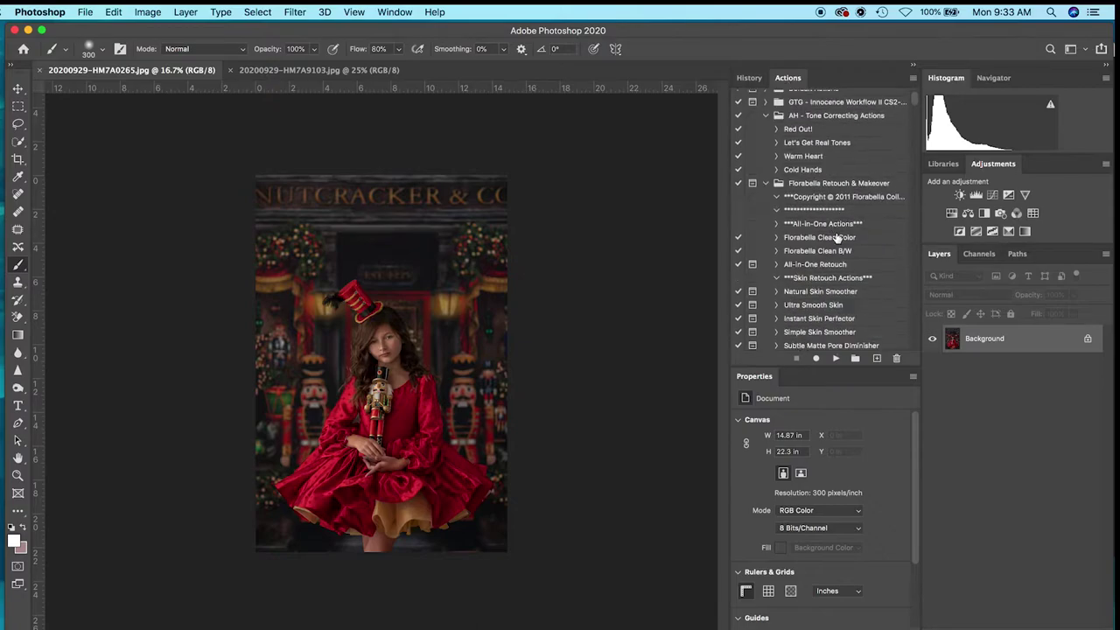
scroll(770, 201, down, 8)
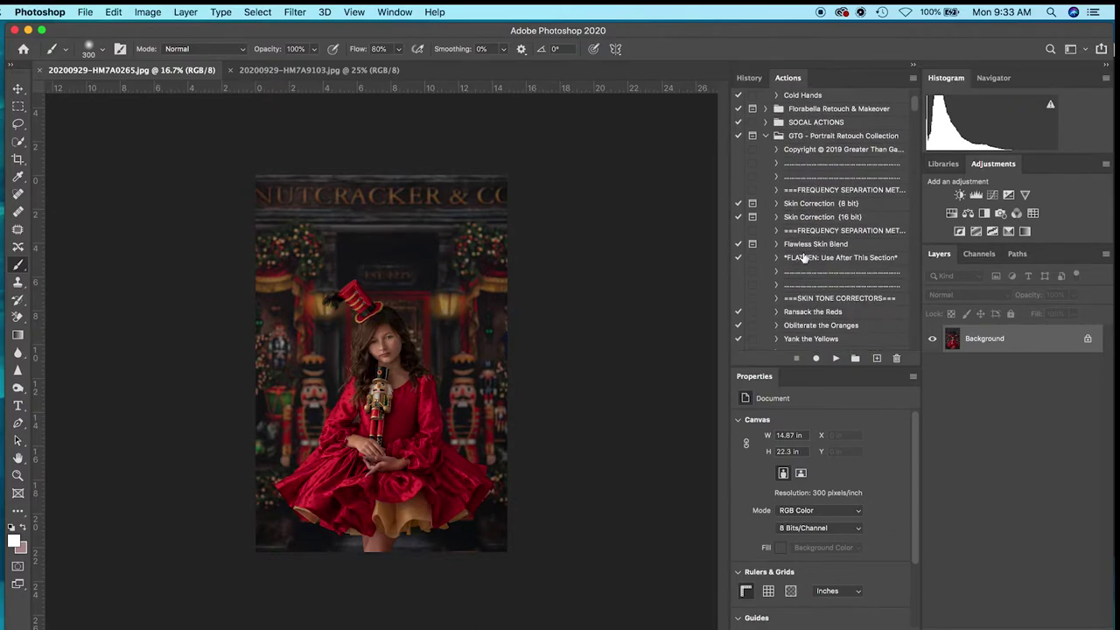
scroll(803, 256, up, 5)
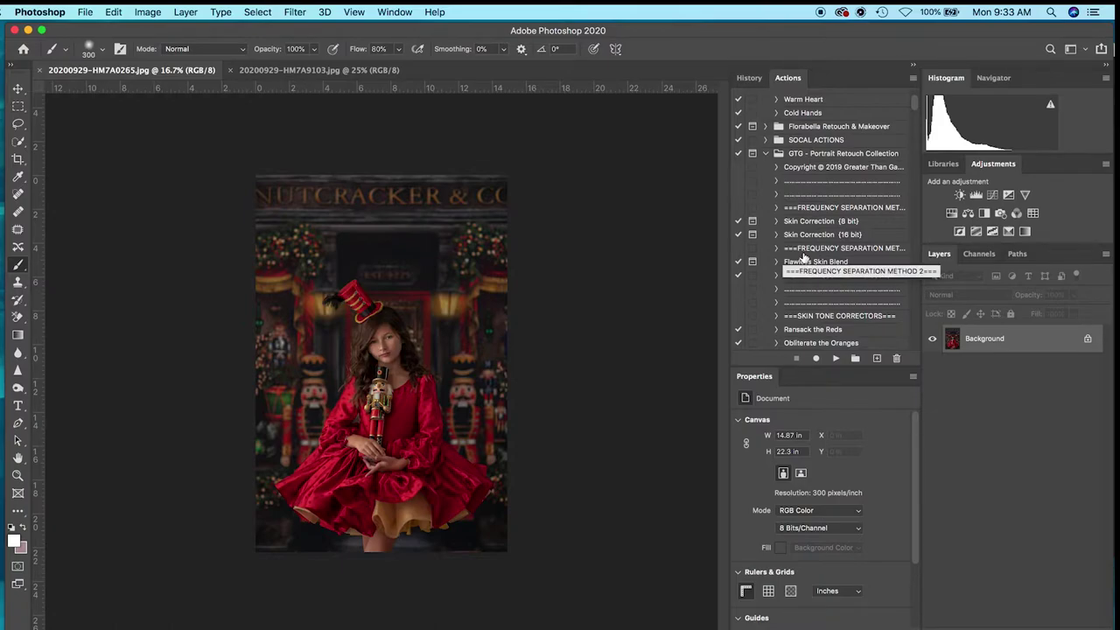
scroll(803, 256, down, 10)
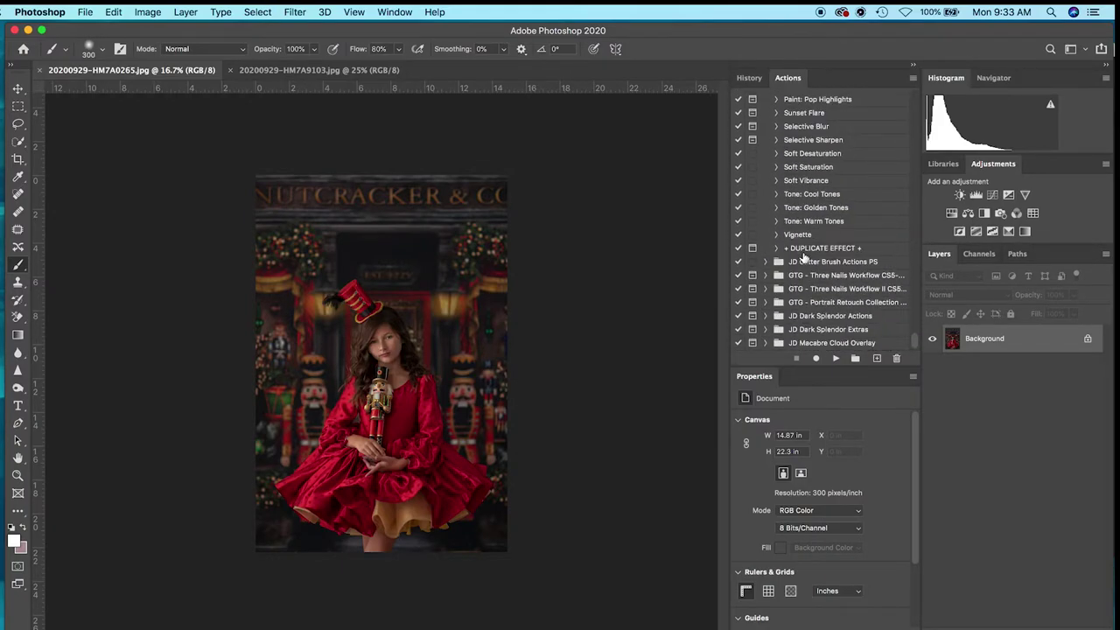
scroll(803, 256, up, 10)
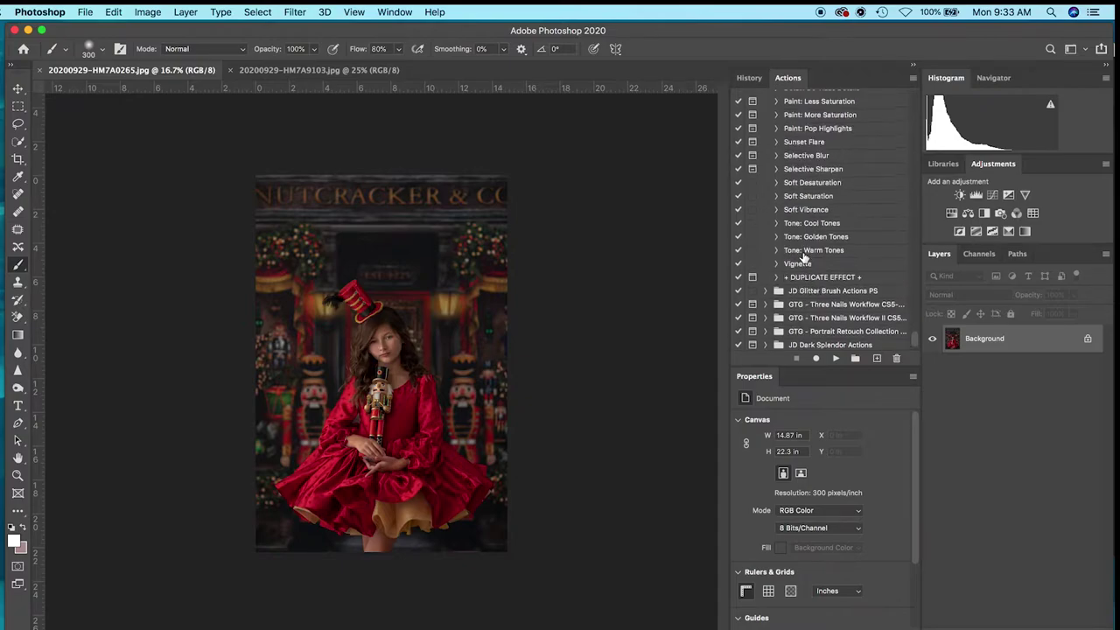
scroll(803, 256, up, 10)
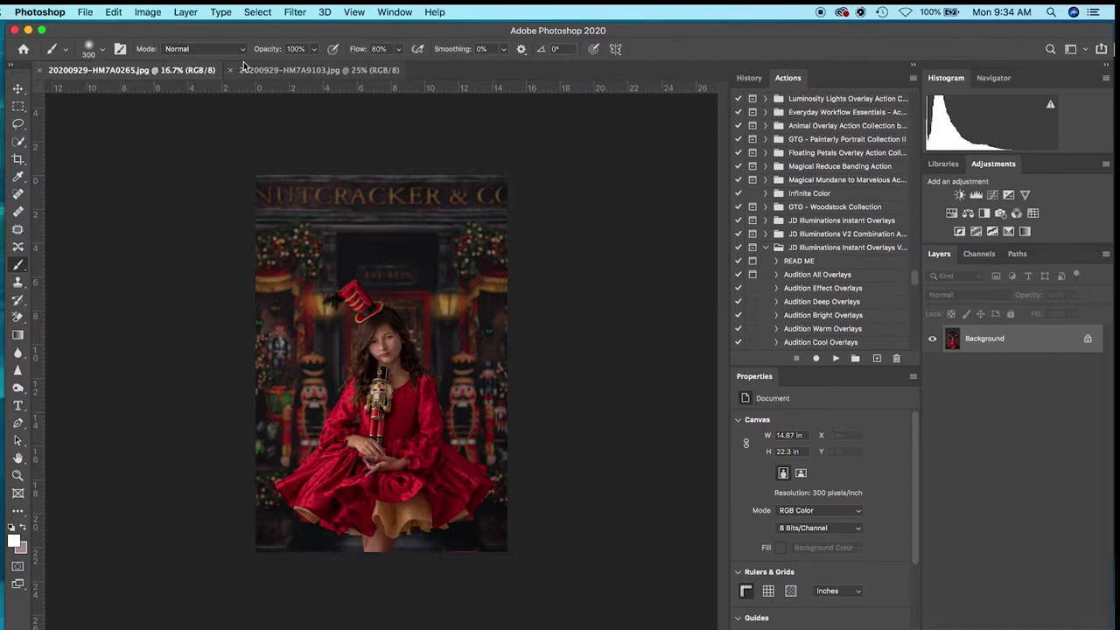
Compare the green-dress and red-dress portraits, ending on the red-dress one.
click(289, 72)
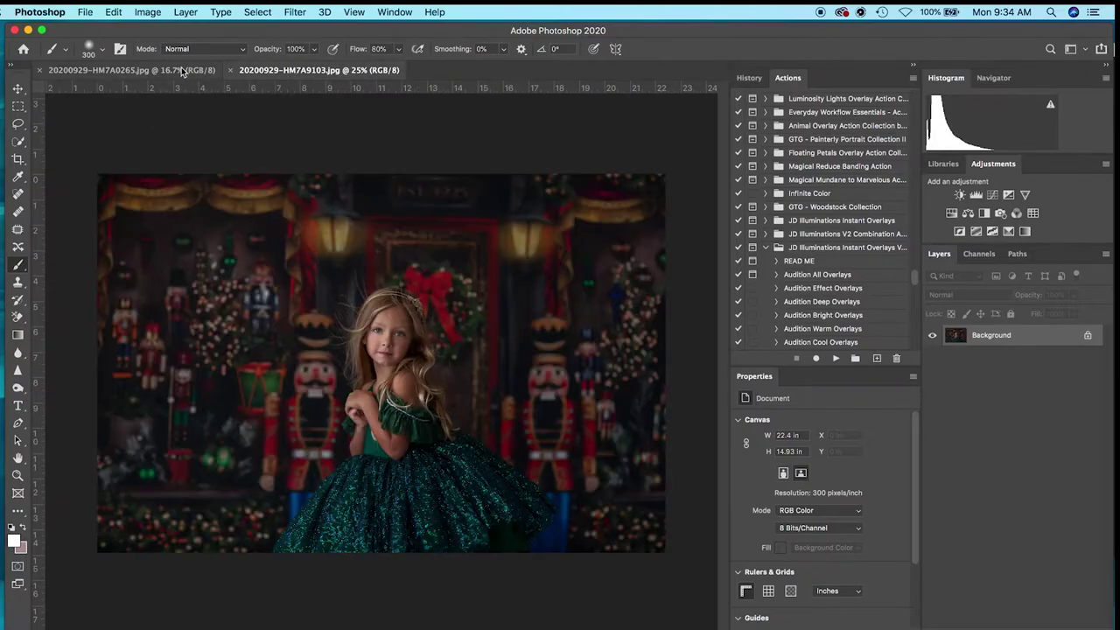
click(179, 70)
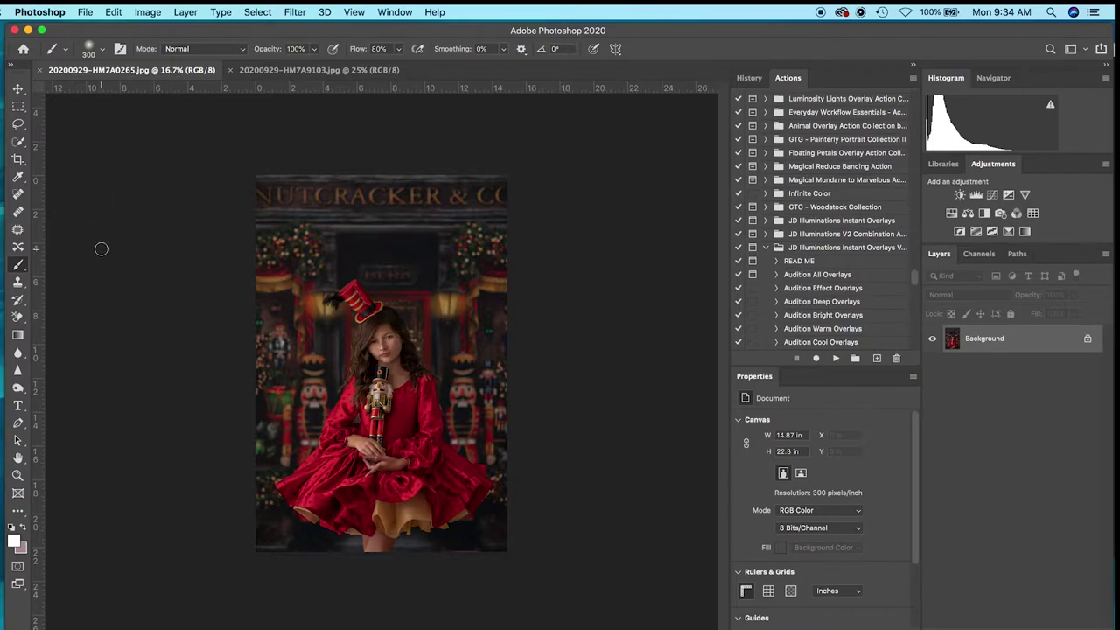
click(303, 73)
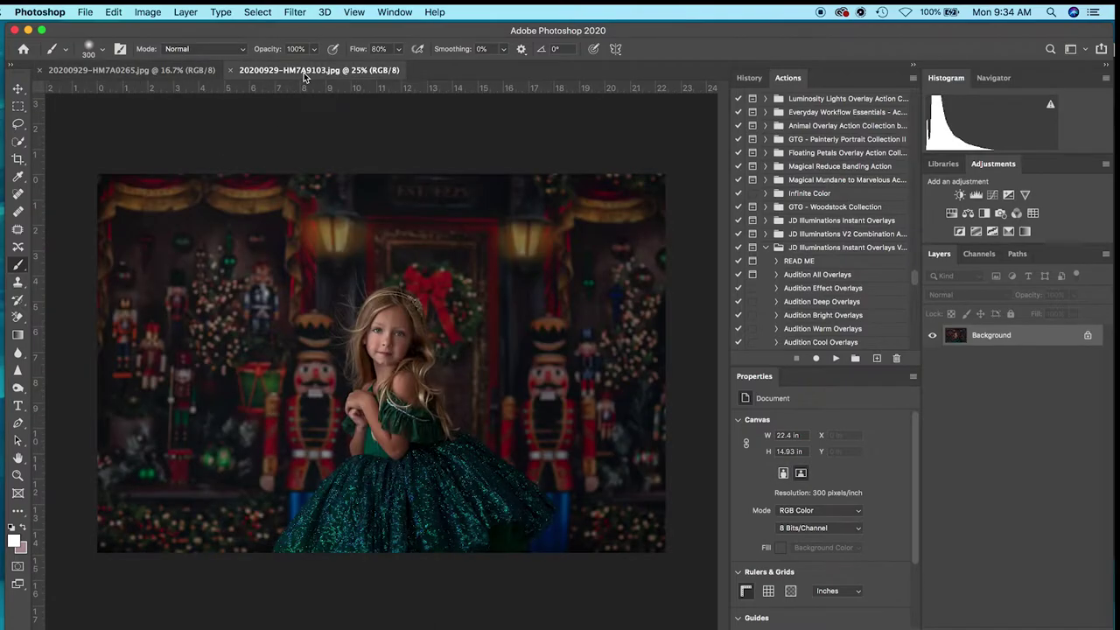
click(153, 70)
click(85, 12)
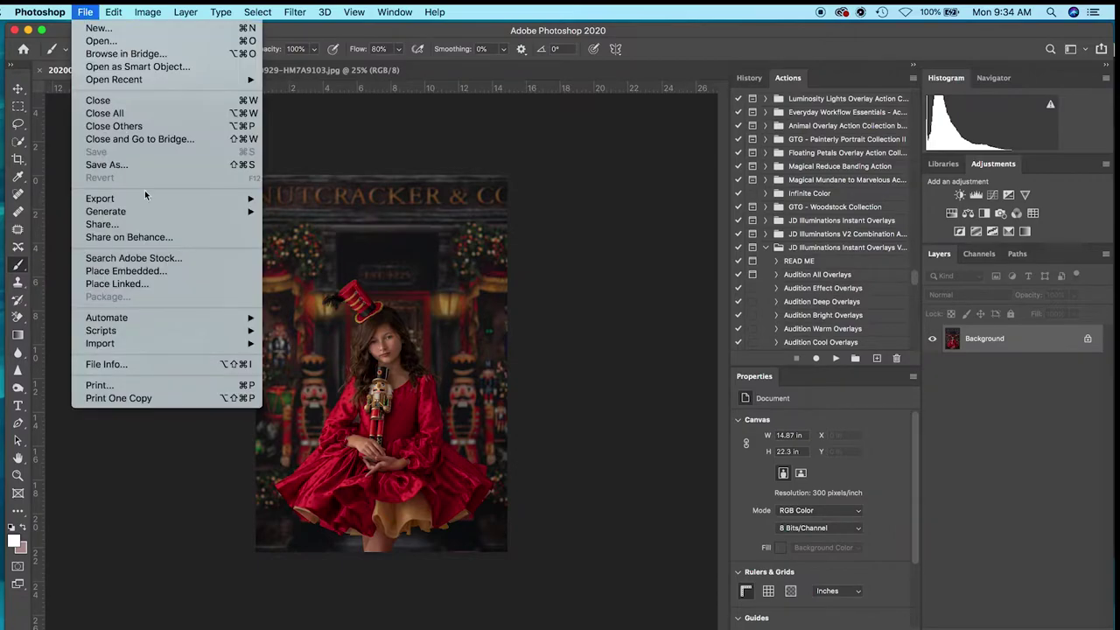
Batch-run Leonardo Foundation {Bright + Vibrant} from GTG - Painterly Portrait Collection on both photos.
mouse_move(174, 326)
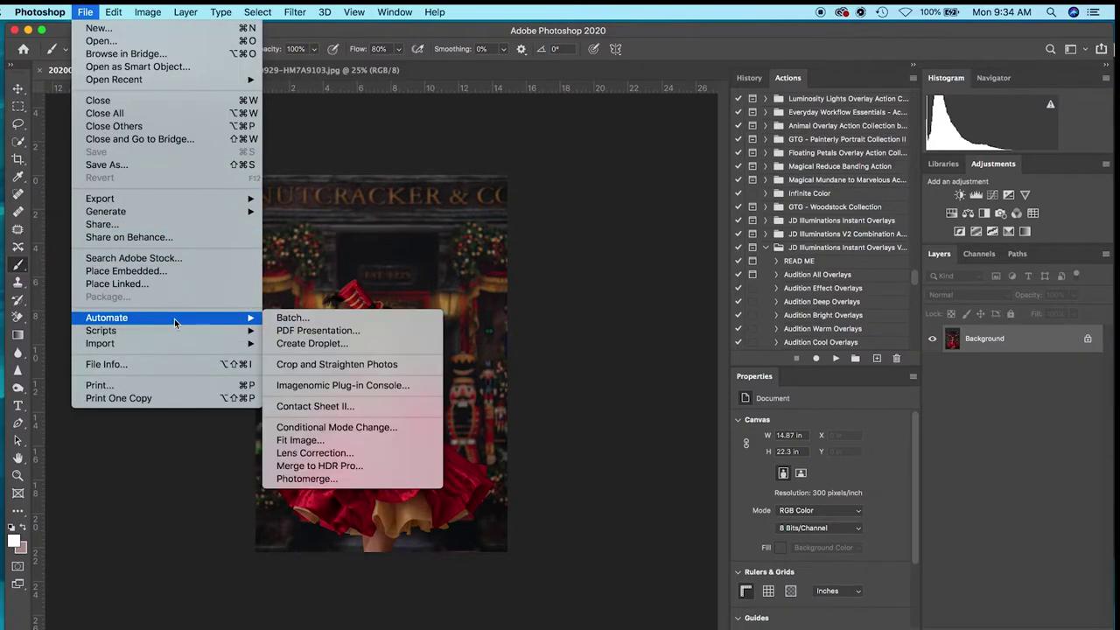
click(285, 317)
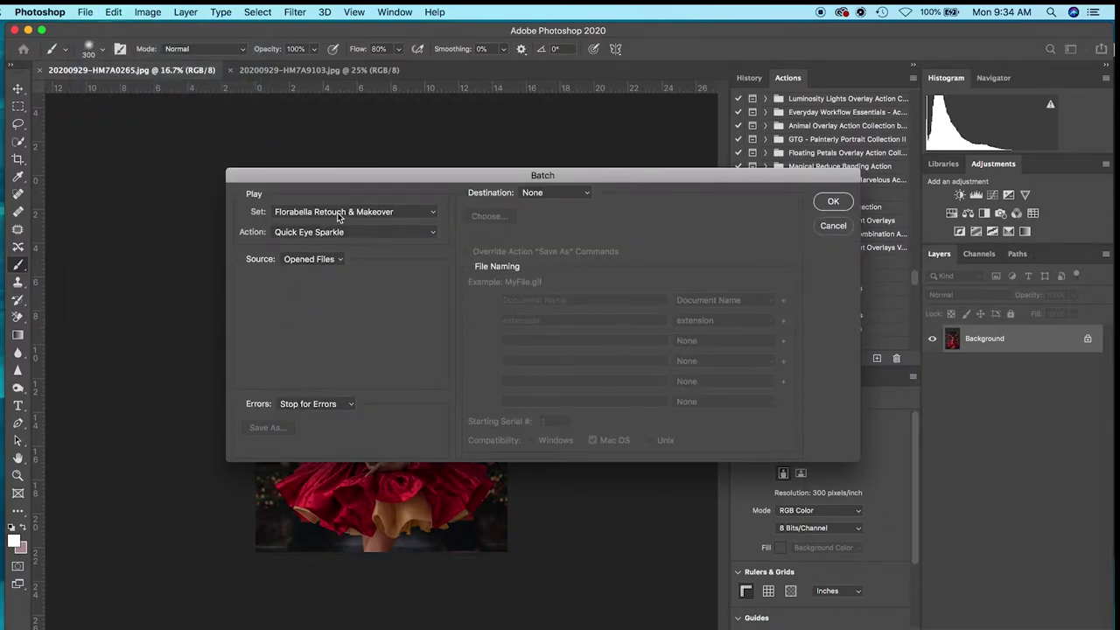
click(339, 217)
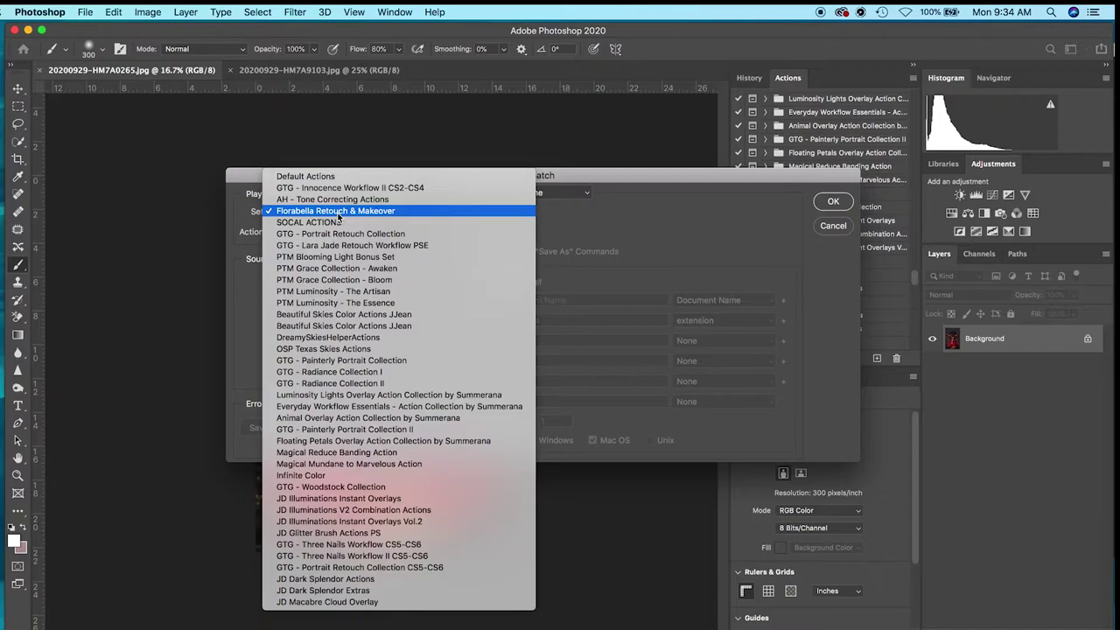
click(387, 365)
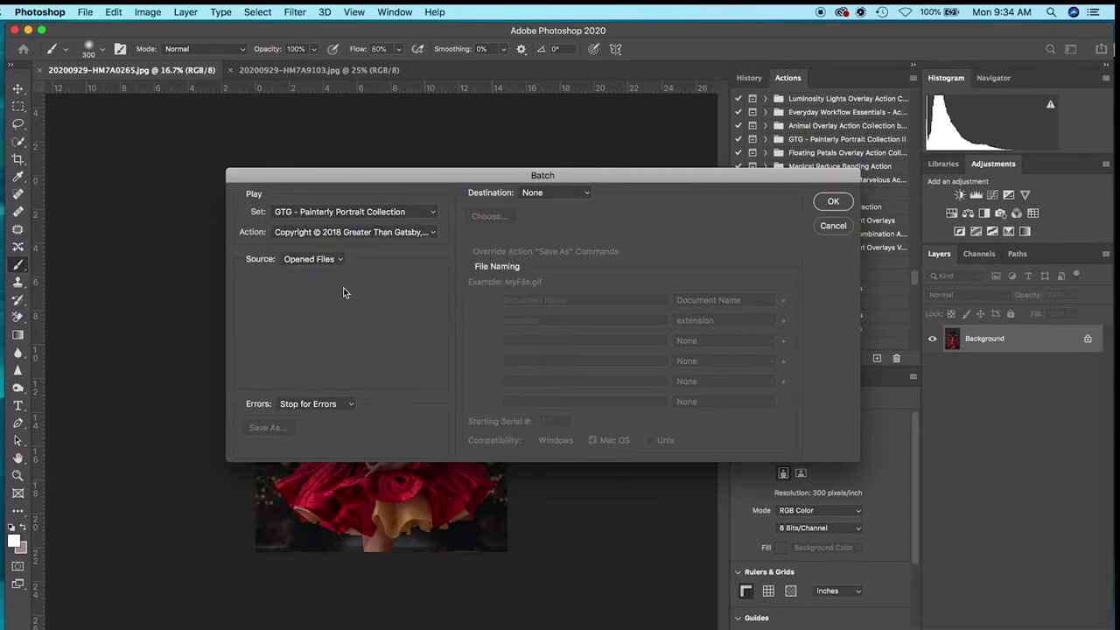
click(332, 235)
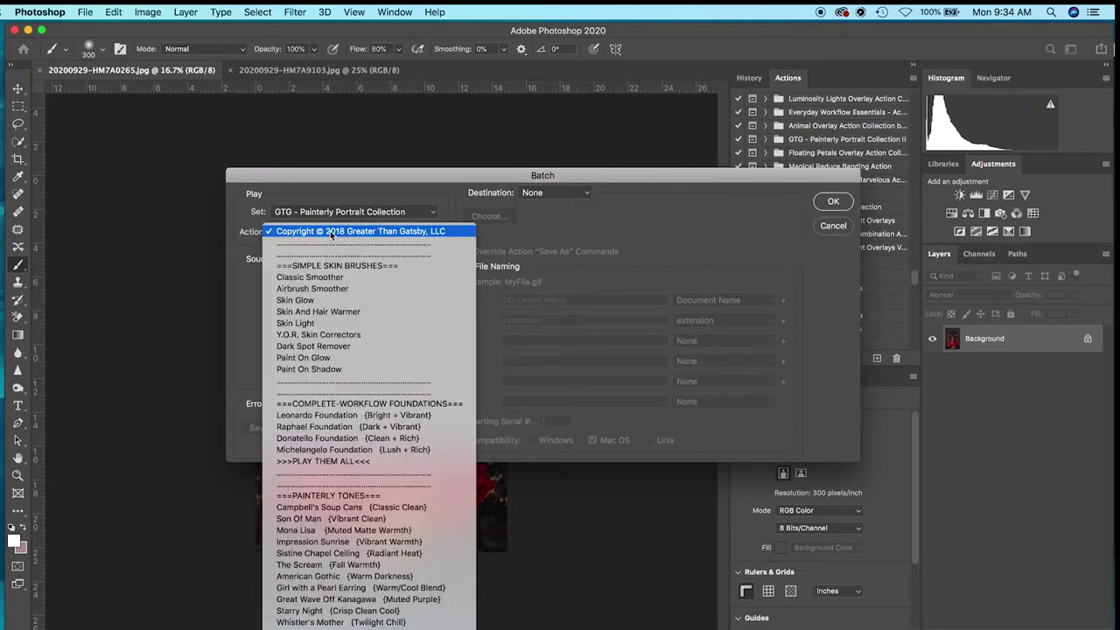
click(330, 418)
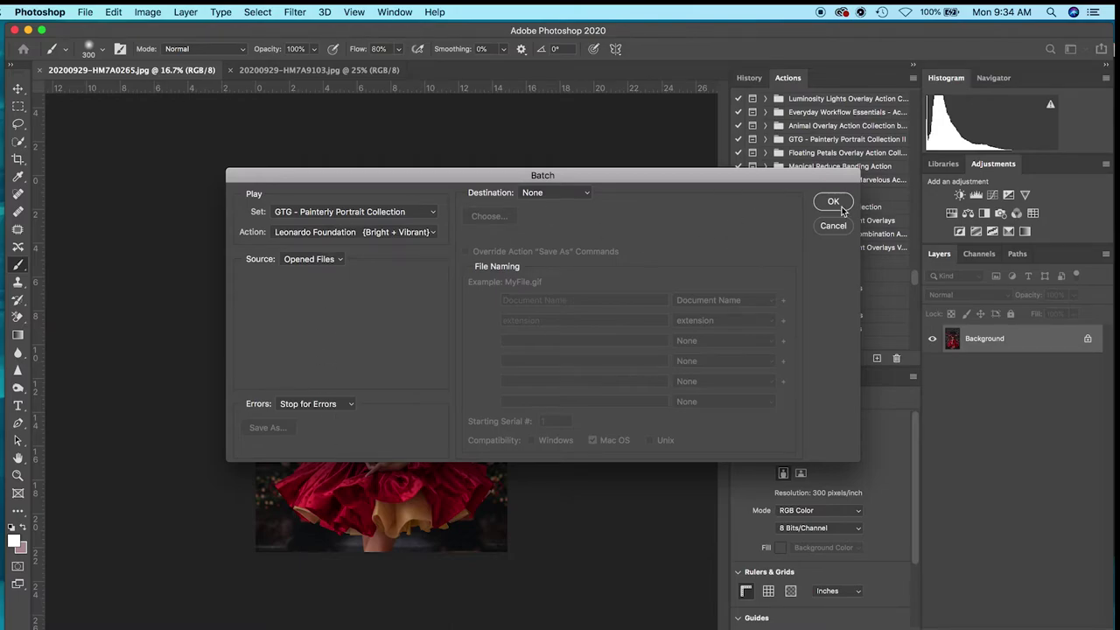
click(833, 202)
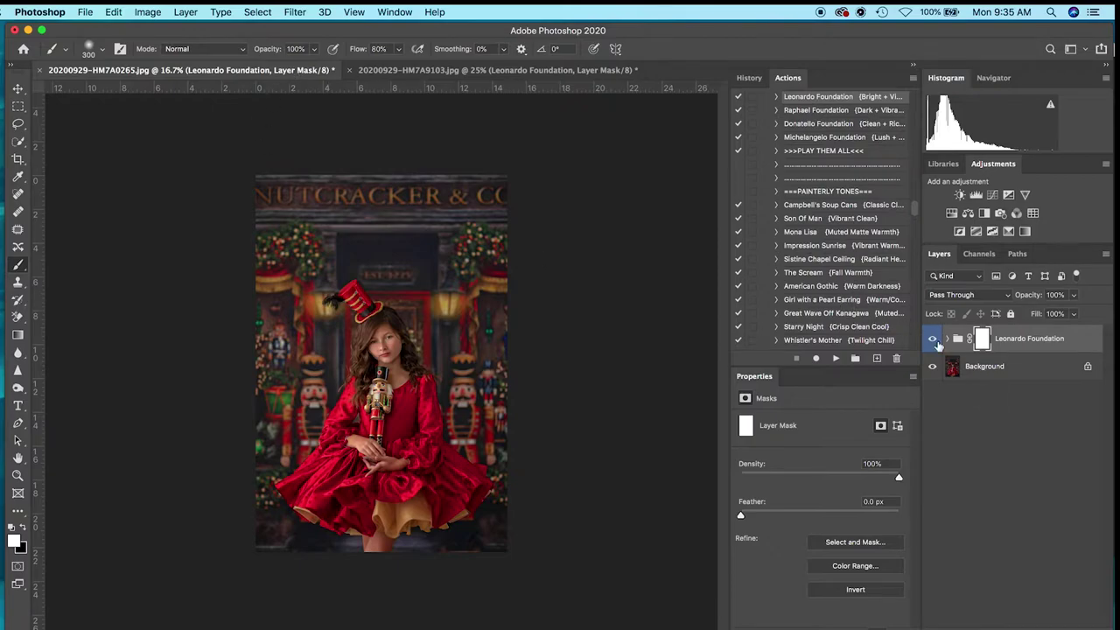
Compare Leonardo Foundation on/off, then batch-run Campbell's Soup Cans (Classic Clean) on both photos.
click(932, 339)
click(933, 340)
click(80, 10)
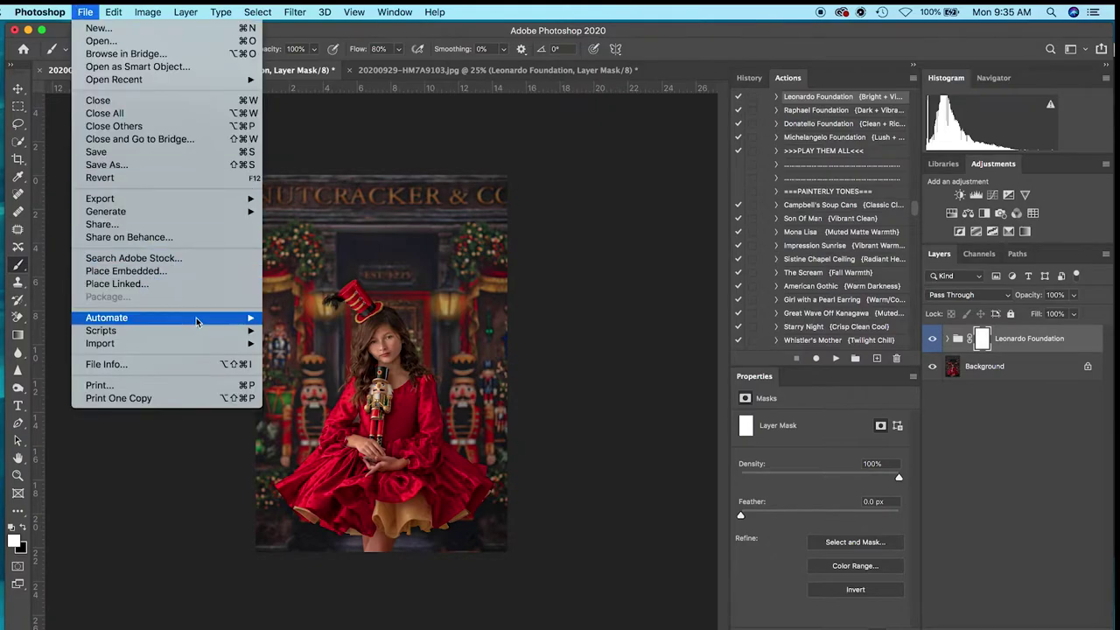
mouse_move(197, 322)
click(284, 319)
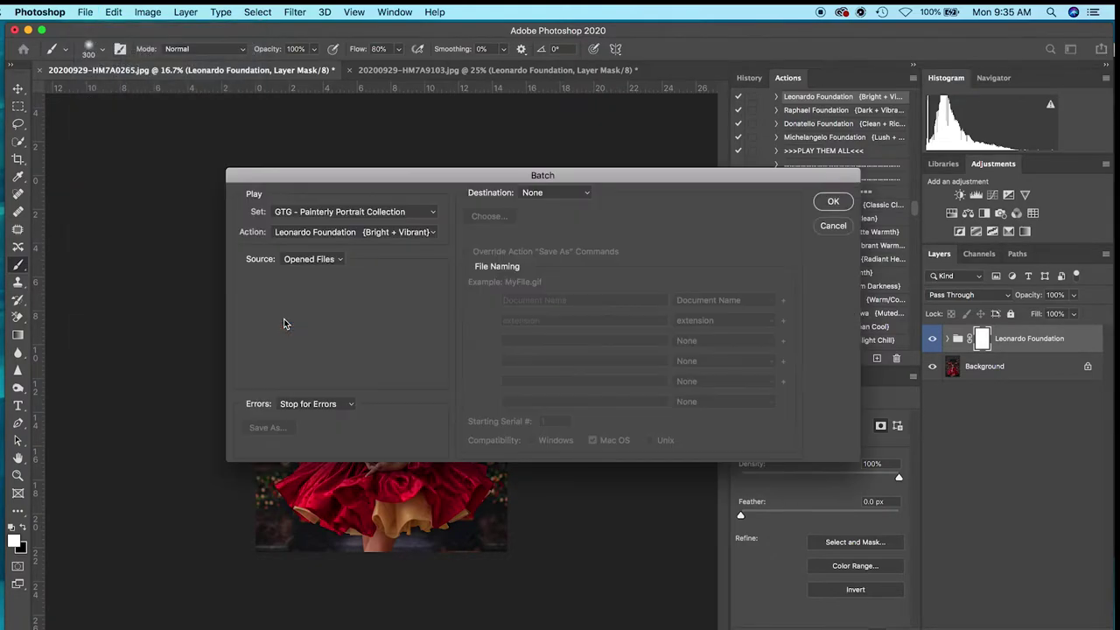
click(301, 233)
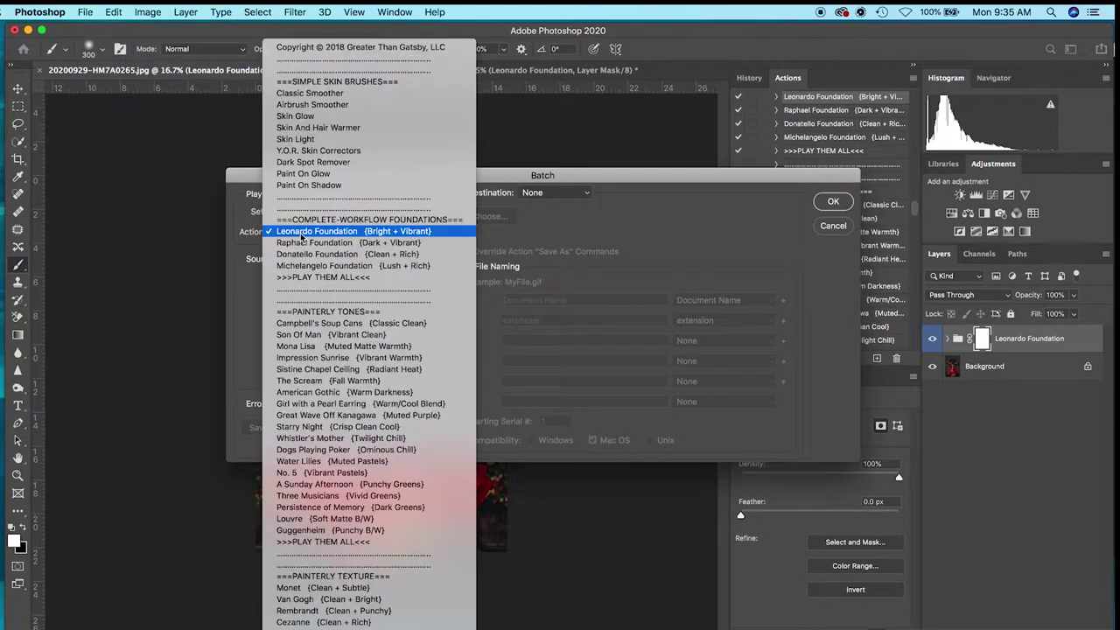
click(318, 325)
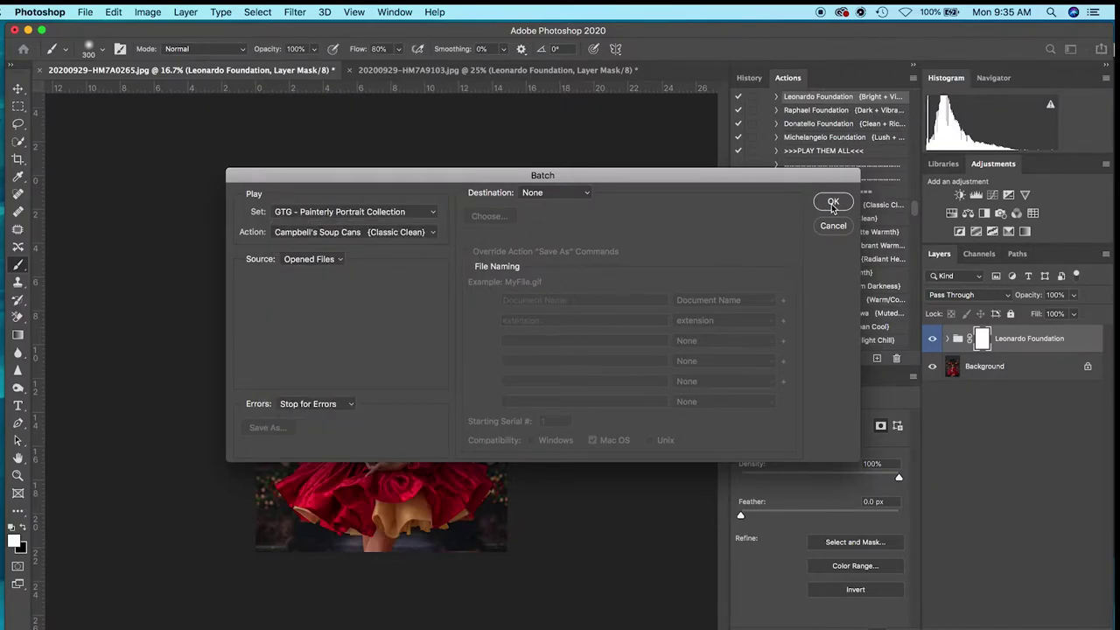
click(328, 232)
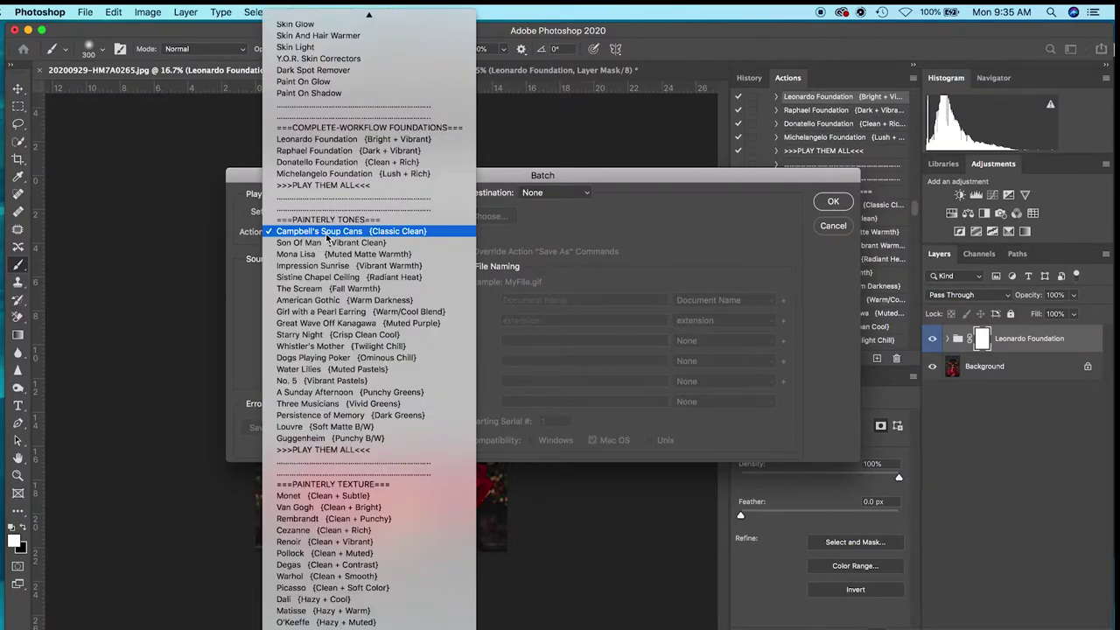
click(325, 232)
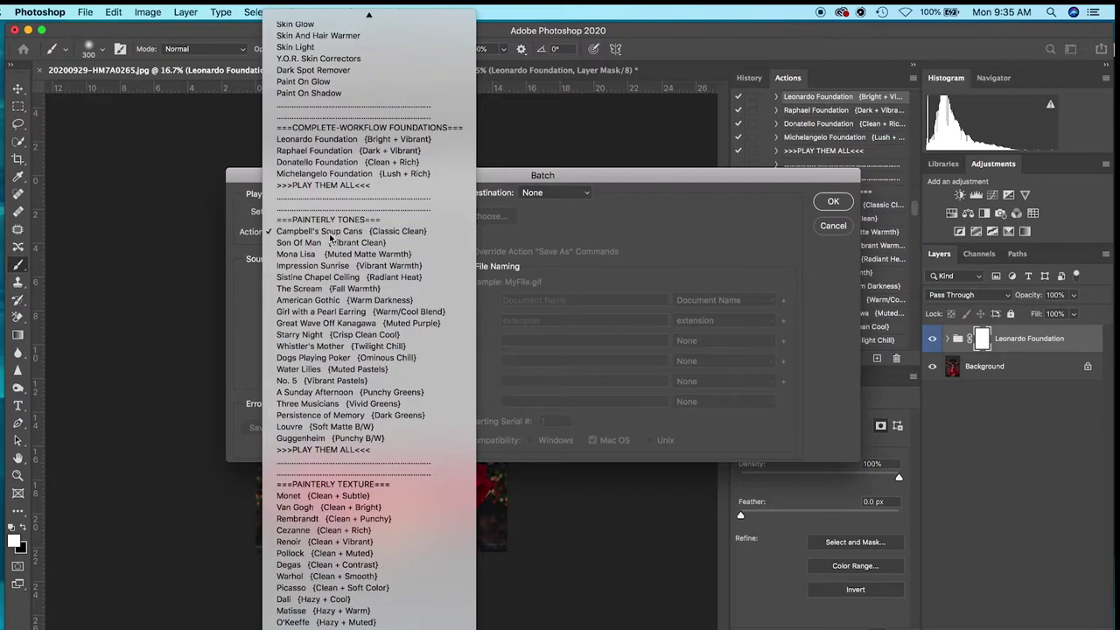
click(833, 203)
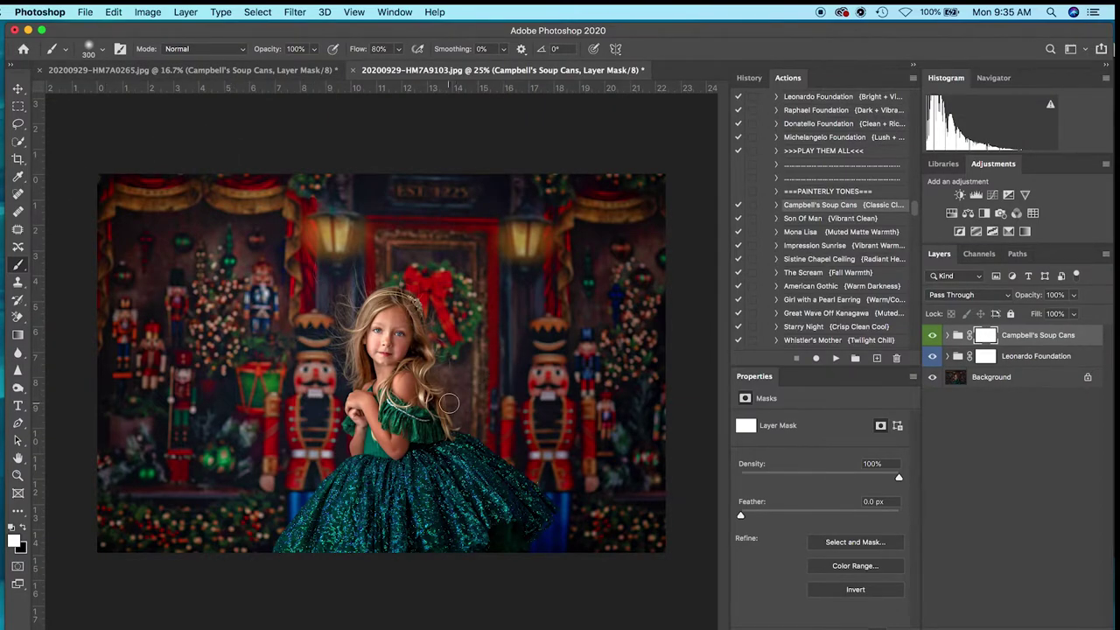
On the red-dress portrait, toggle the Campbell's Soup Cans group off and on to compare.
click(307, 73)
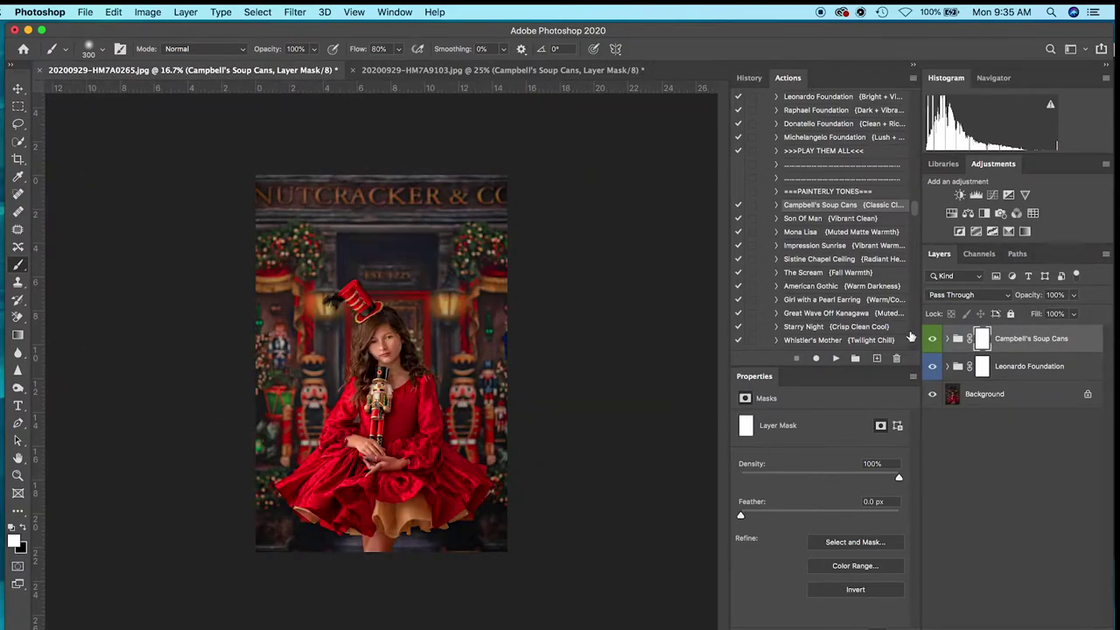
click(932, 340)
click(931, 340)
Expand the Leonardo Foundation group and nudge the LL Brighten Shadows layer's opacity.
click(946, 369)
scroll(968, 609, down, 3)
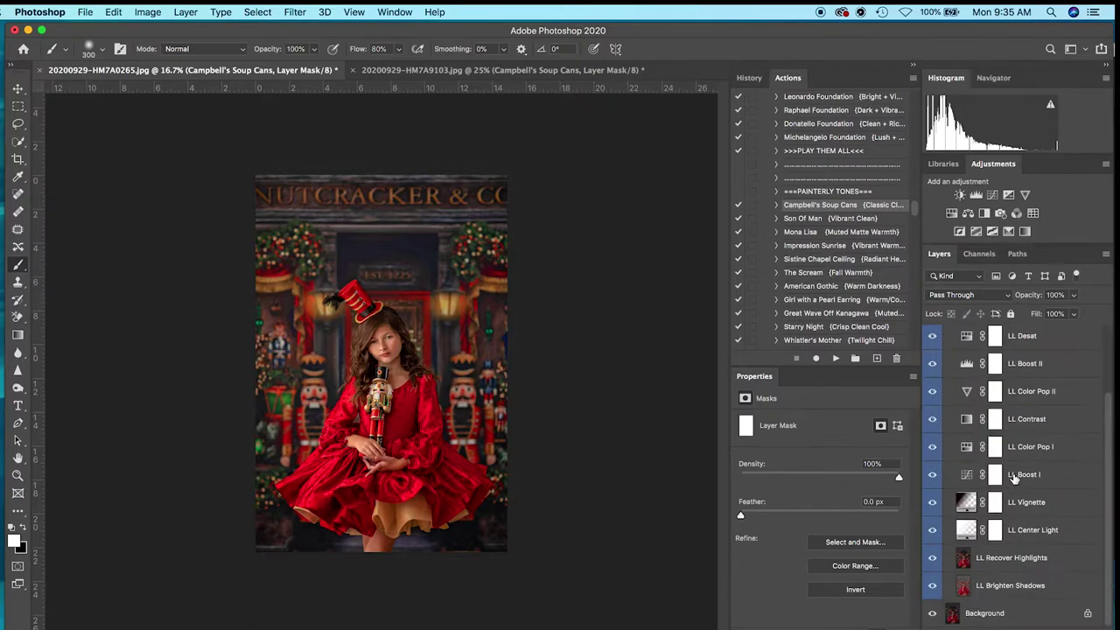
click(1002, 586)
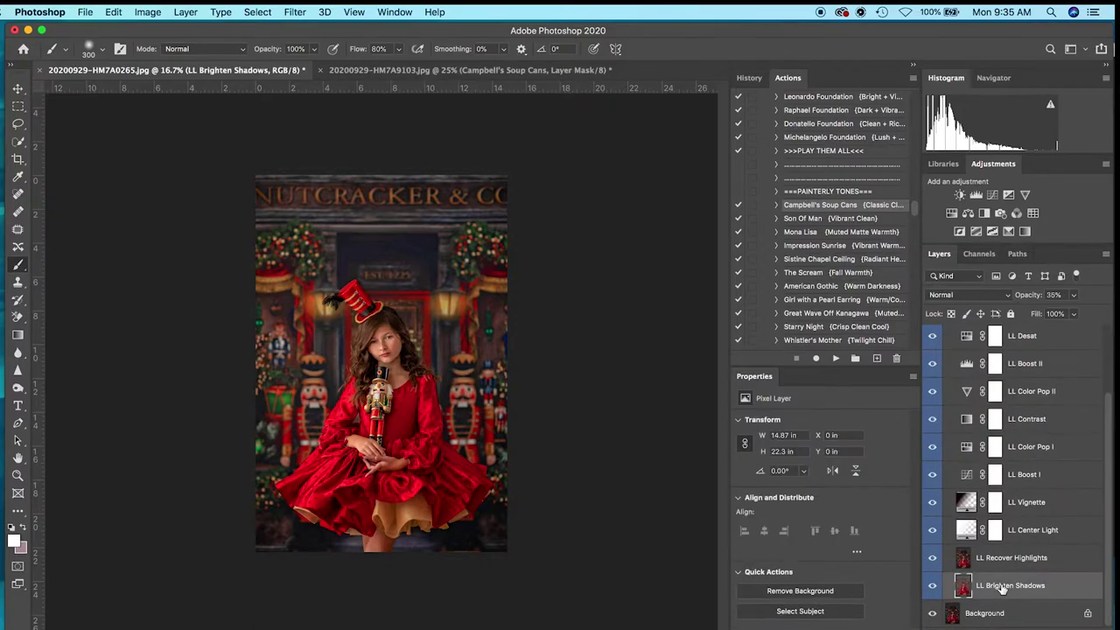
click(1073, 295)
drag(1045, 316, 1047, 316)
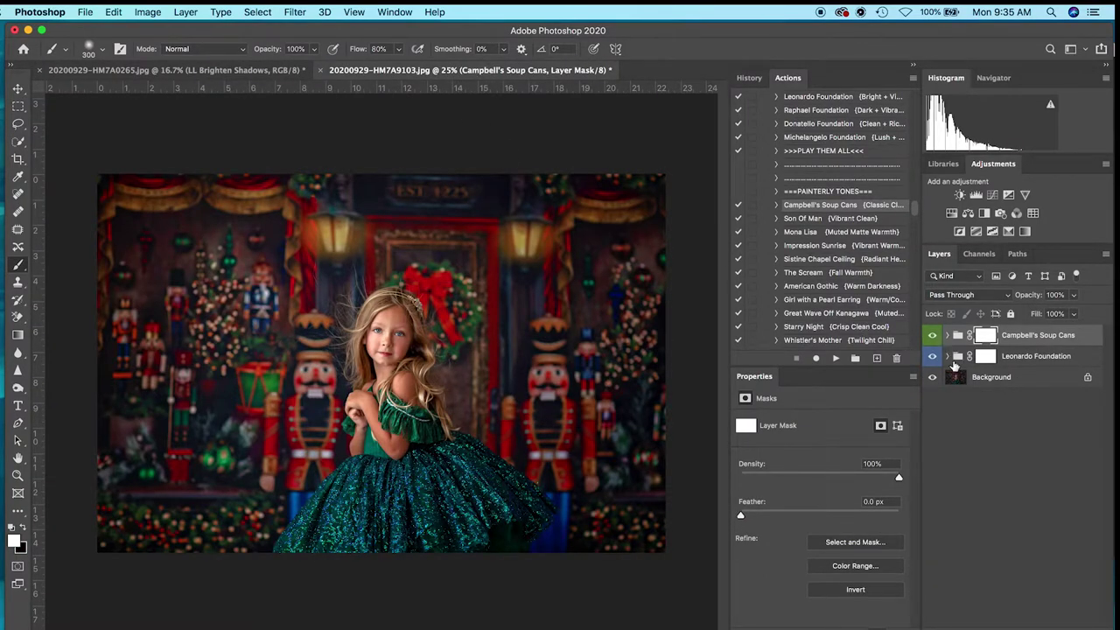
Lower LL Brighten Shadows from 35% to 23% opacity in the green-dress portrait.
click(947, 356)
click(971, 588)
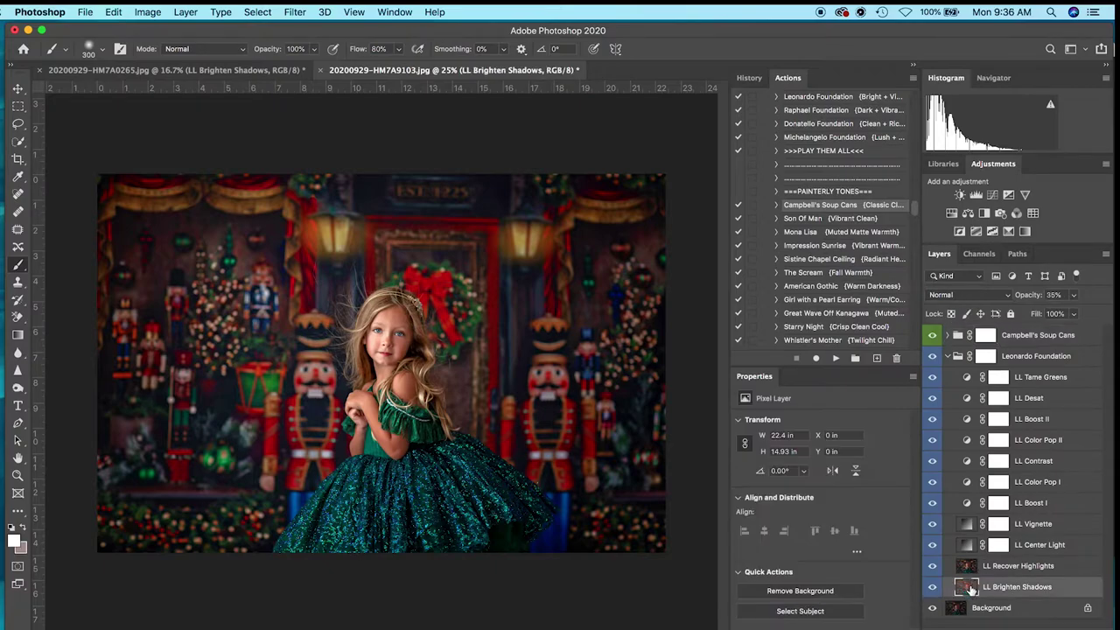
click(1073, 295)
drag(1064, 312, 1053, 314)
drag(1056, 310, 1056, 312)
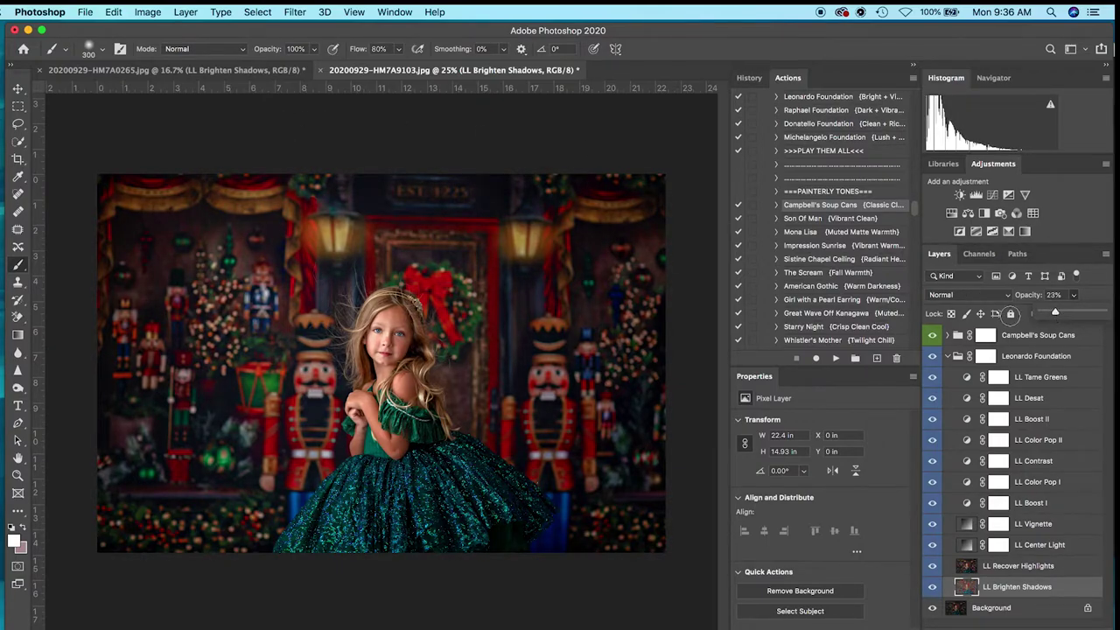
click(949, 360)
Collapse the Leonardo Foundation group and toggle its visibility to compare before and after.
click(948, 357)
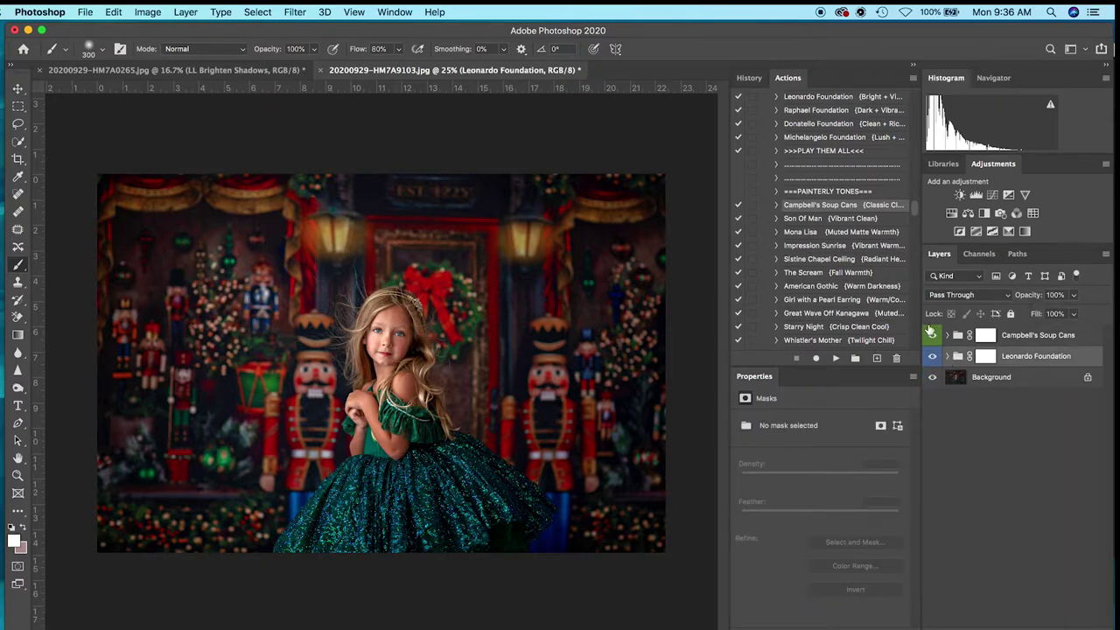
click(184, 11)
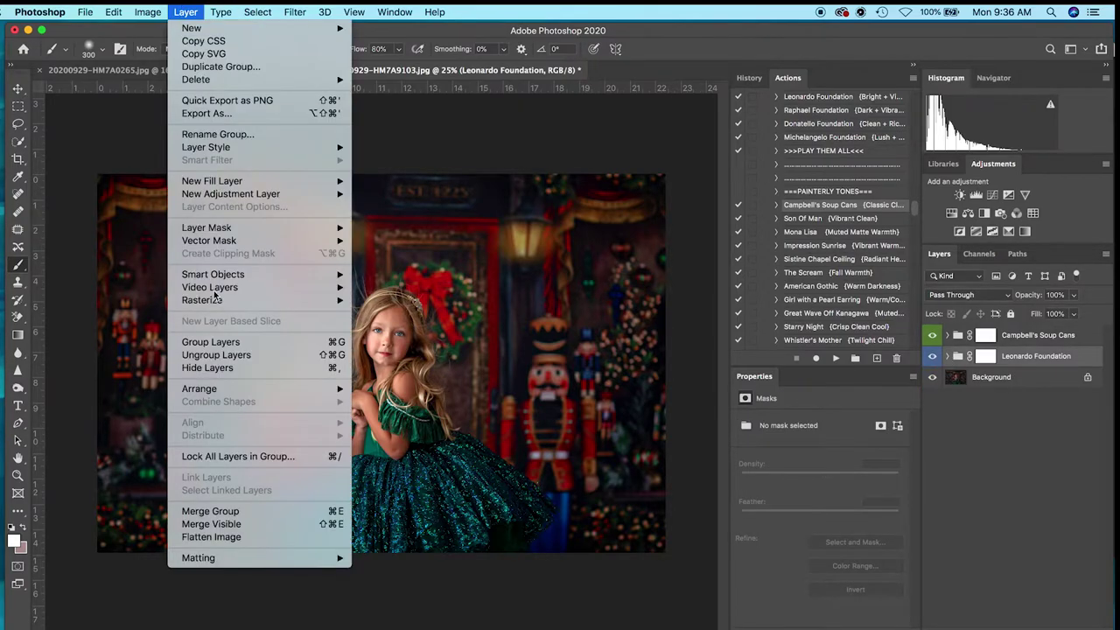
click(185, 11)
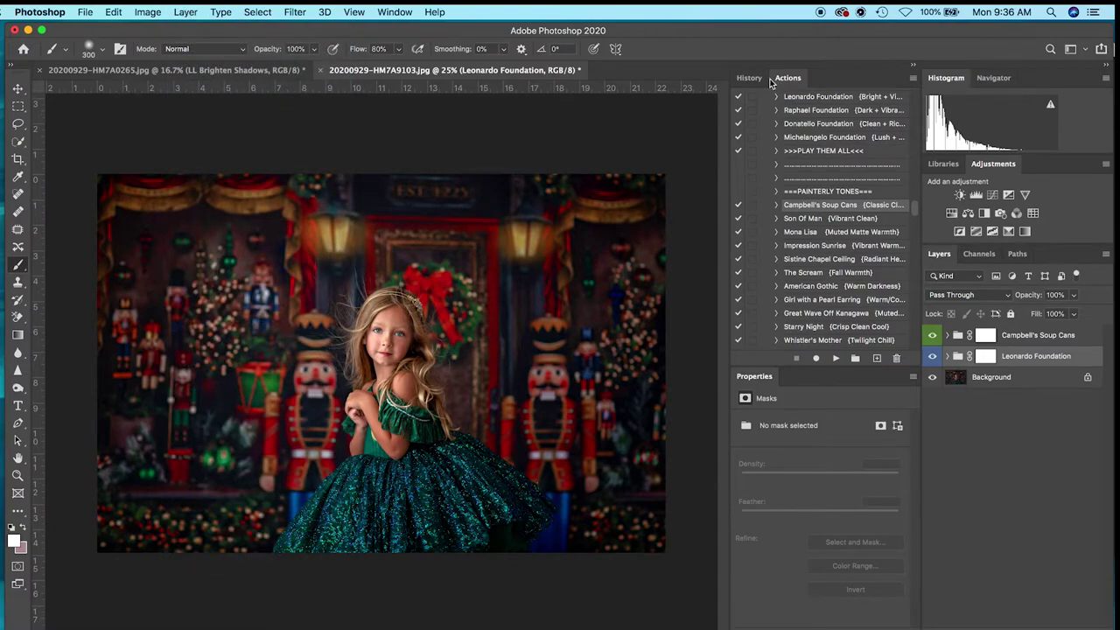
click(932, 359)
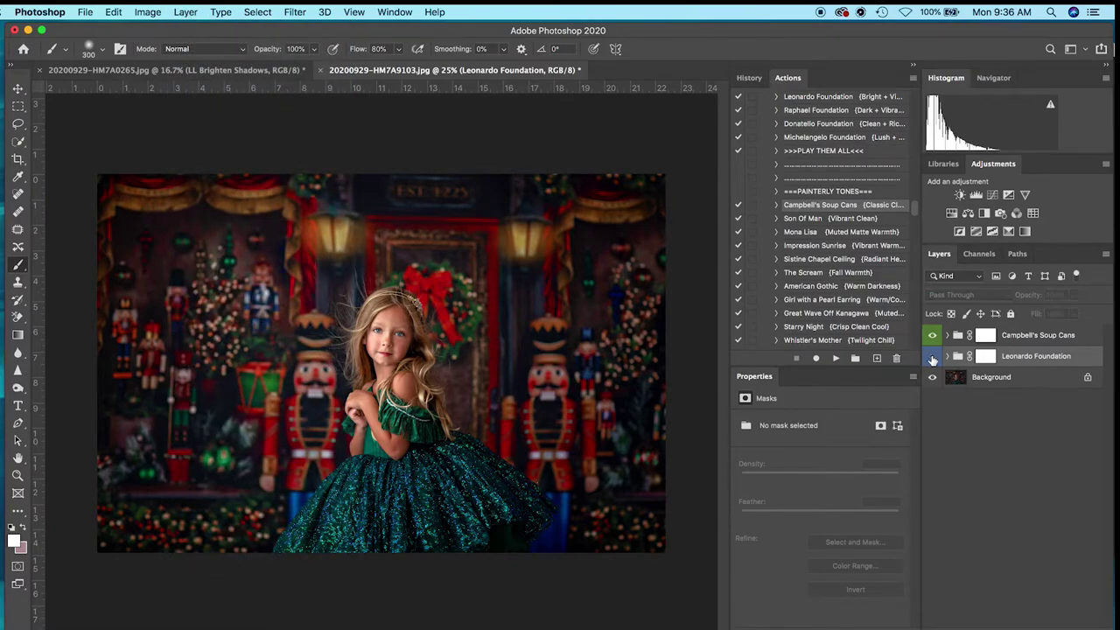
click(932, 359)
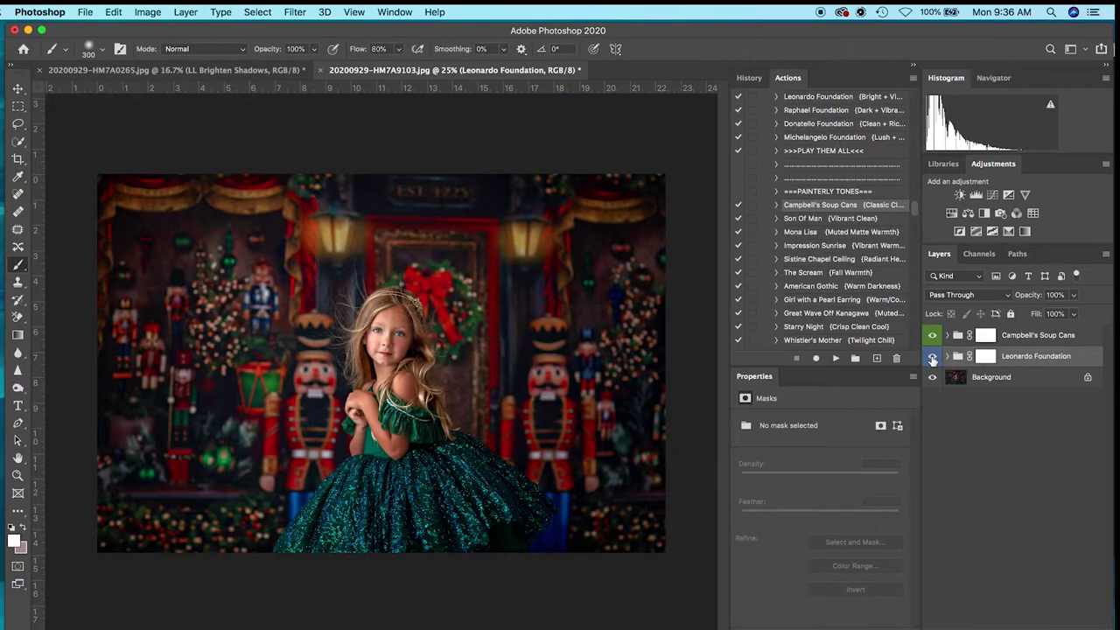
Switch to the red-dress portrait and collapse its Leonardo Foundation group.
click(271, 75)
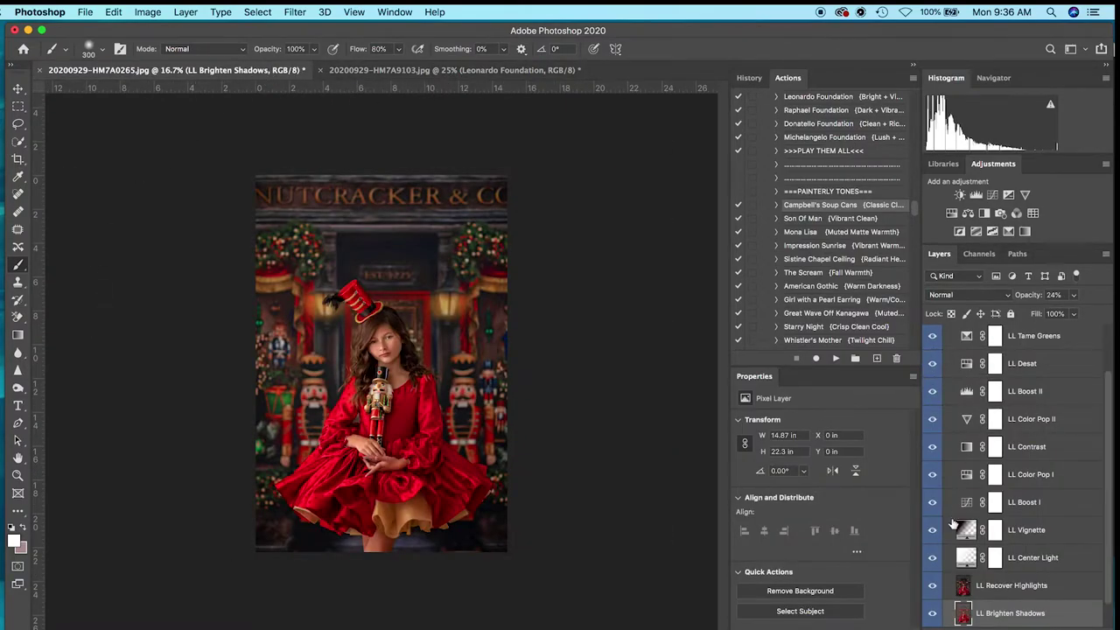
scroll(954, 525, up, 2)
click(946, 365)
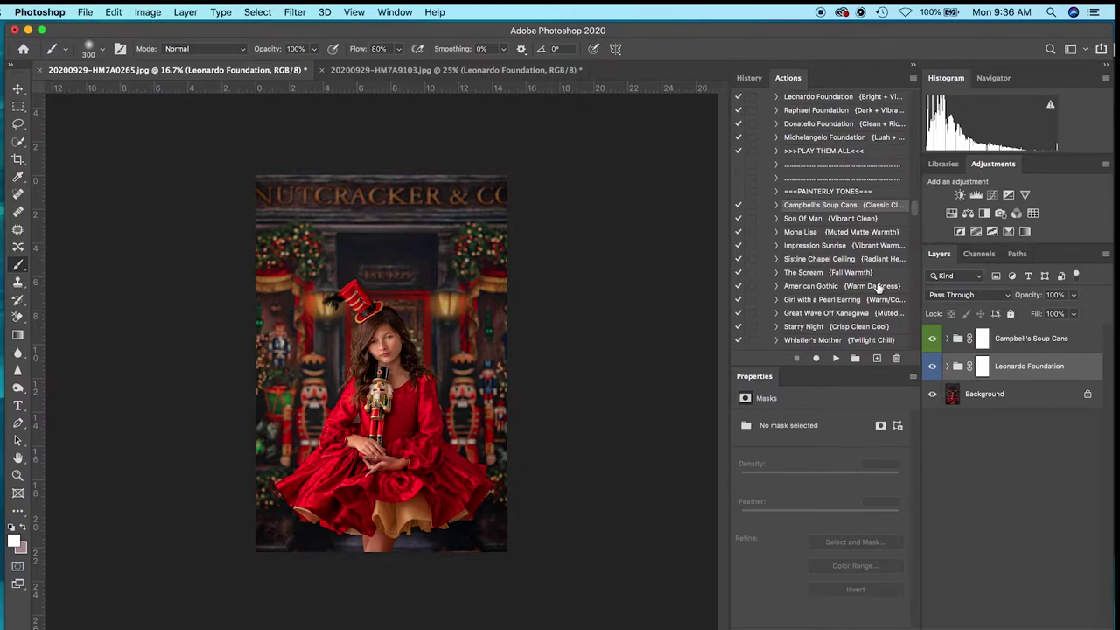
Flatten the red-dress and green-dress portraits, ending back on the red-dress one.
click(185, 12)
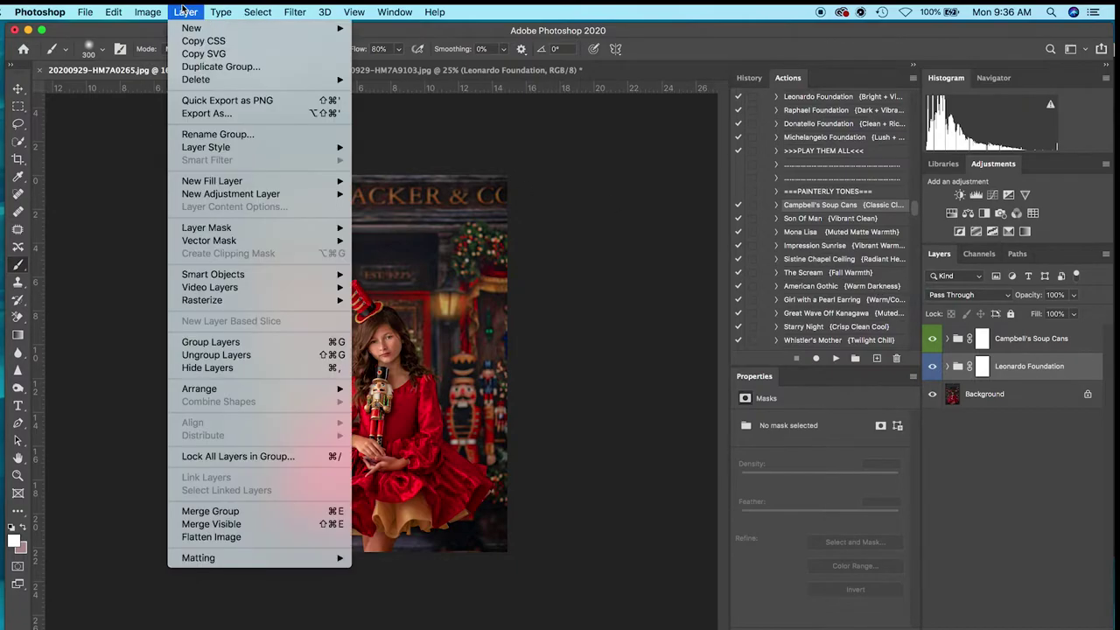
click(223, 536)
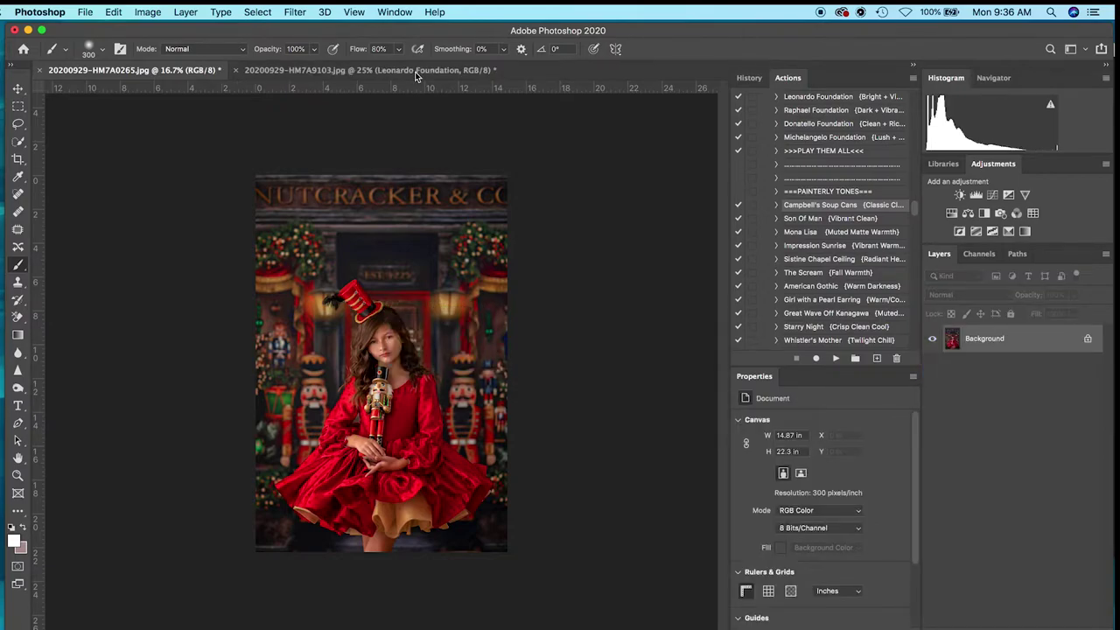
click(416, 72)
click(185, 11)
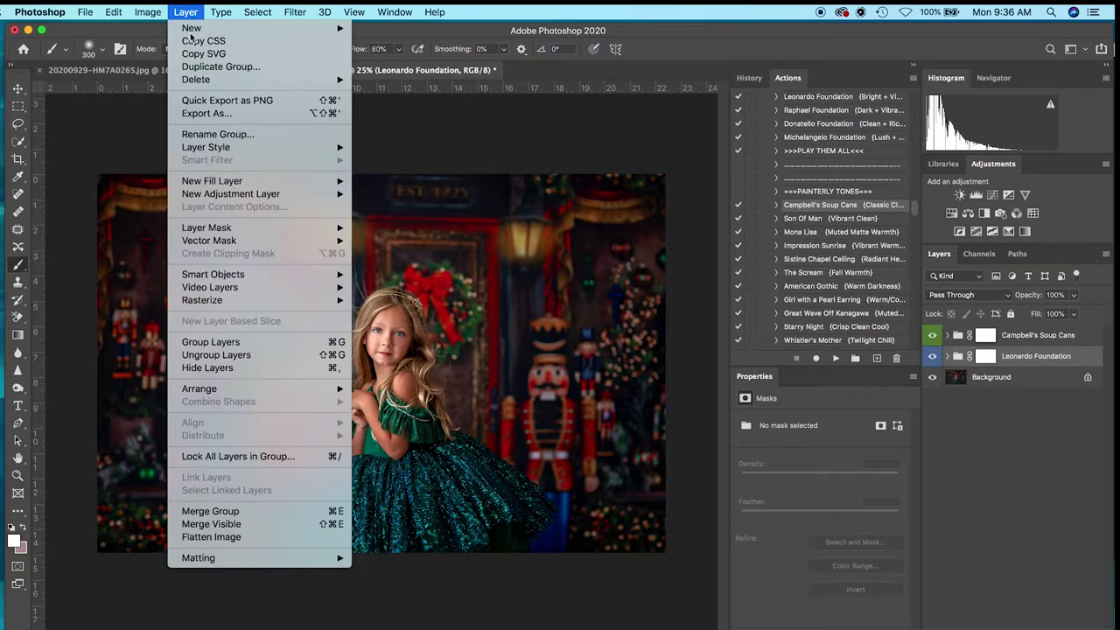
click(266, 534)
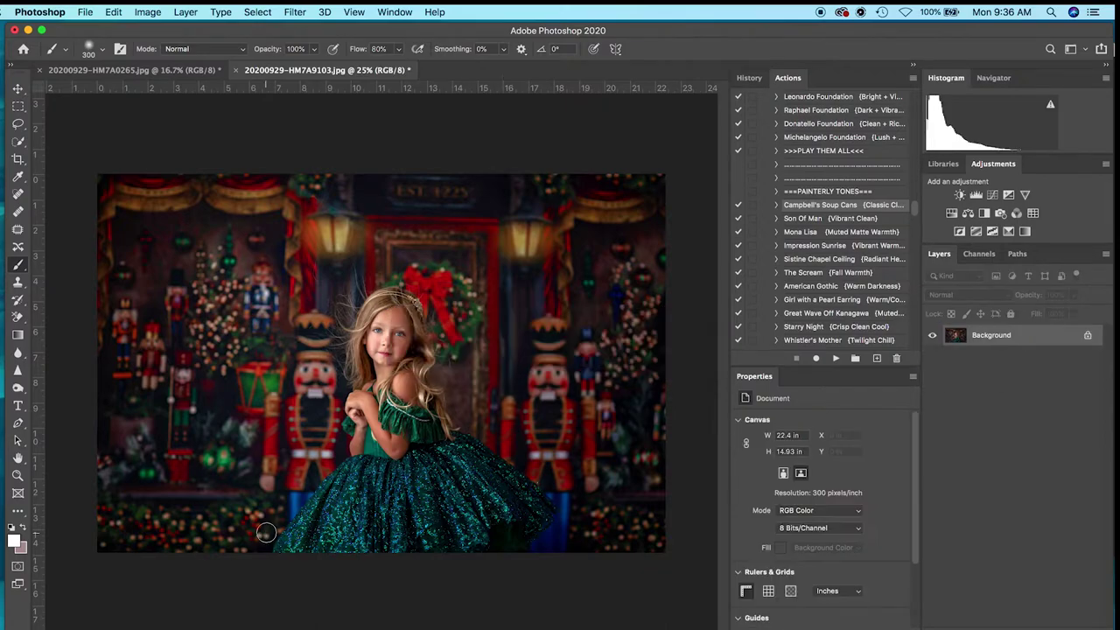
click(174, 72)
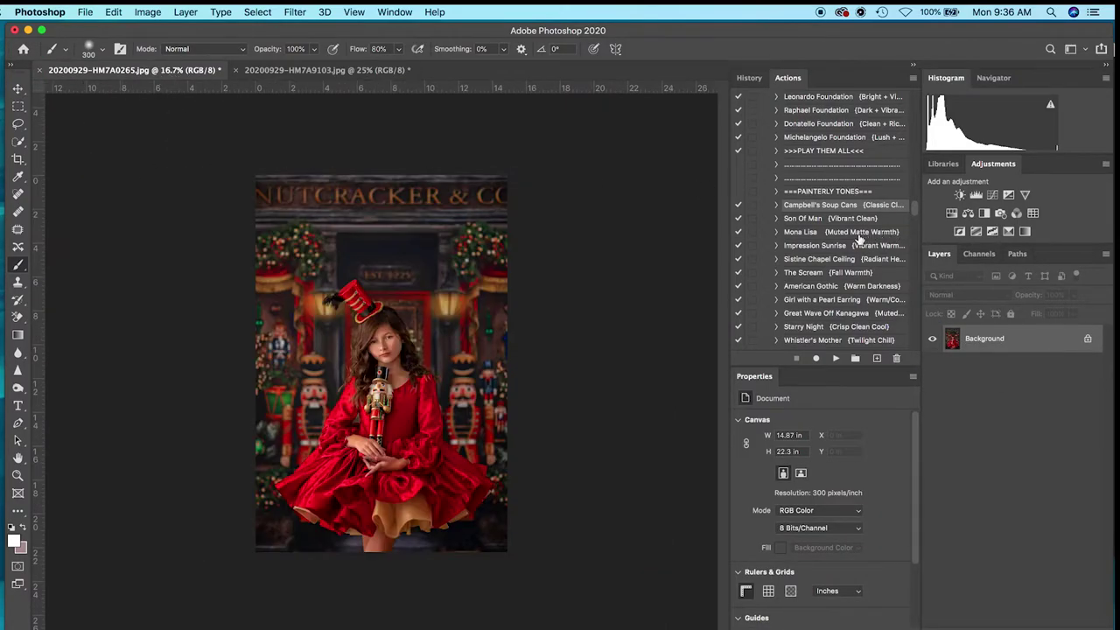
Select the Paint: Pop Highlights action and play it on the red-dress portrait.
scroll(853, 245, down, 10)
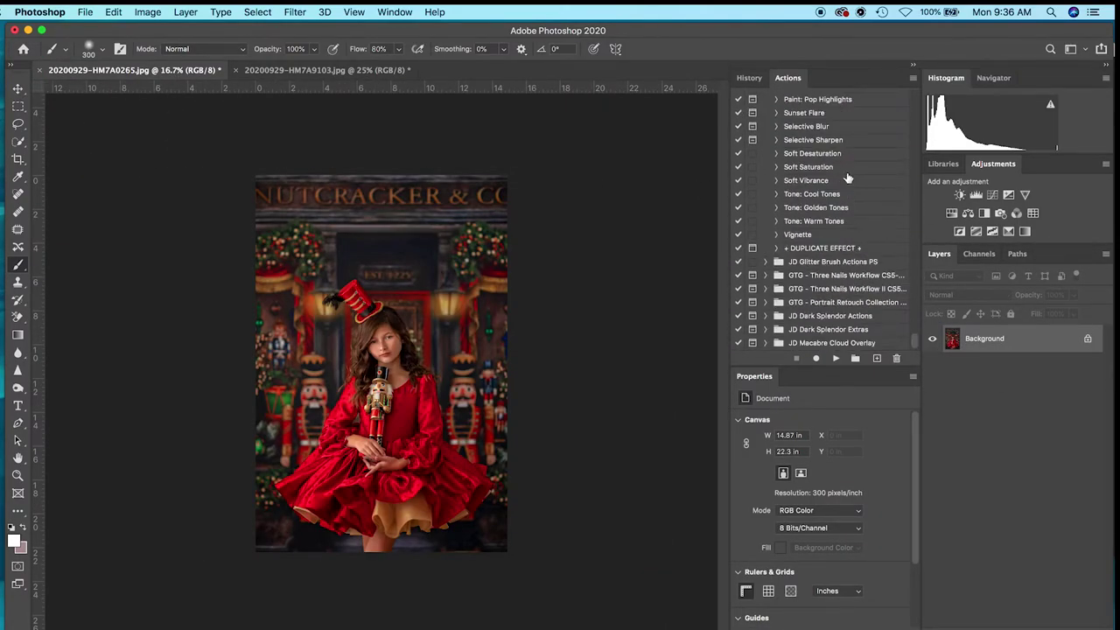
click(861, 101)
scroll(838, 261, up, 10)
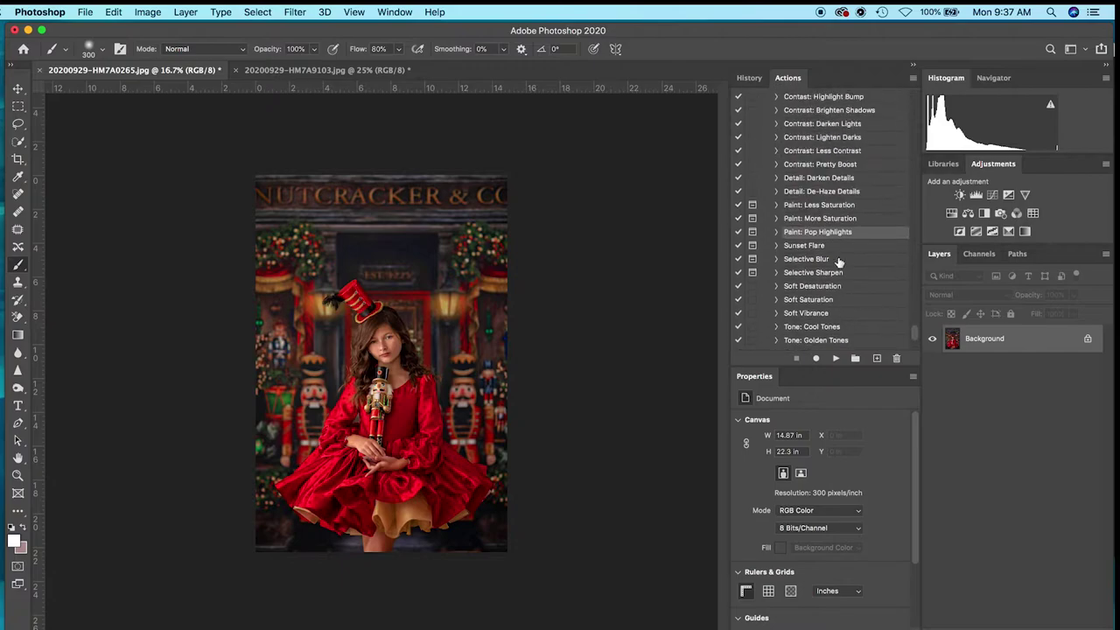
scroll(839, 260, up, 15)
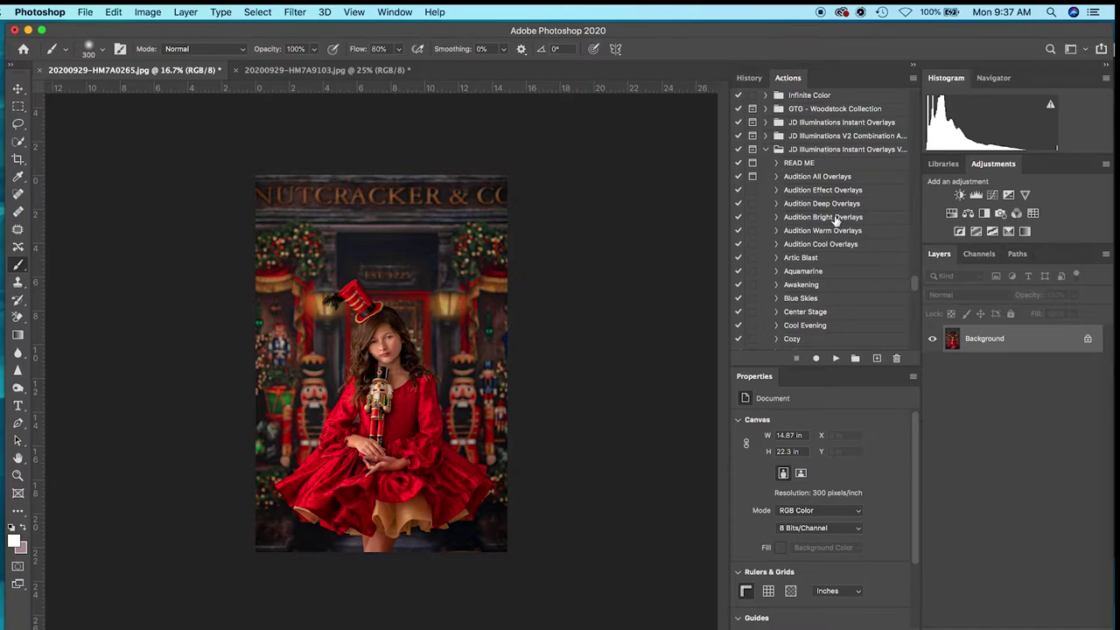
scroll(835, 220, down, 15)
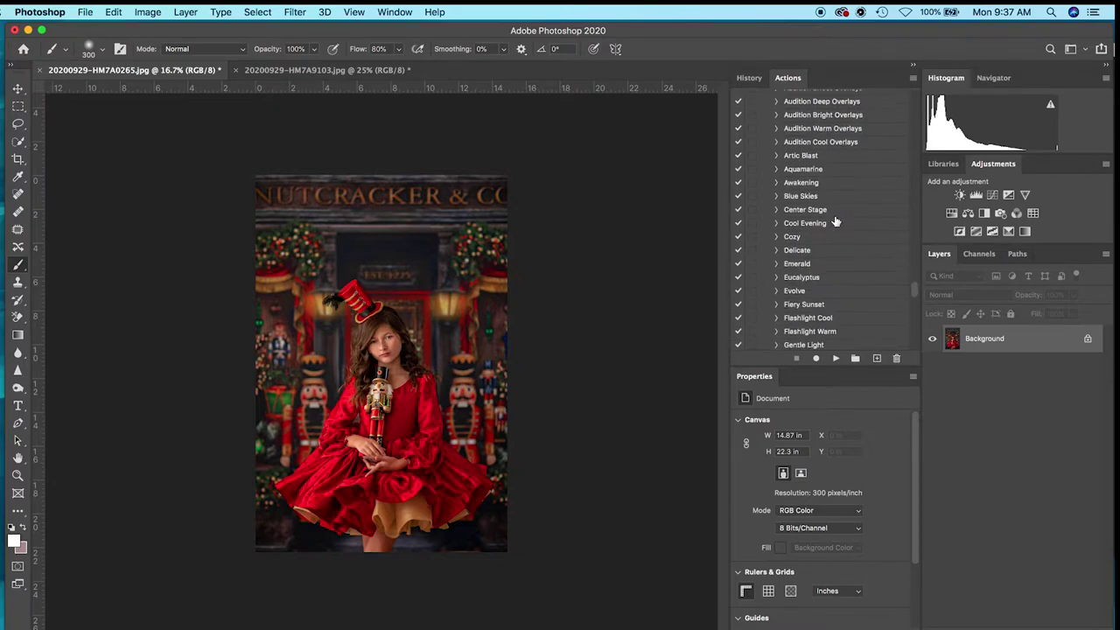
scroll(836, 220, down, 1)
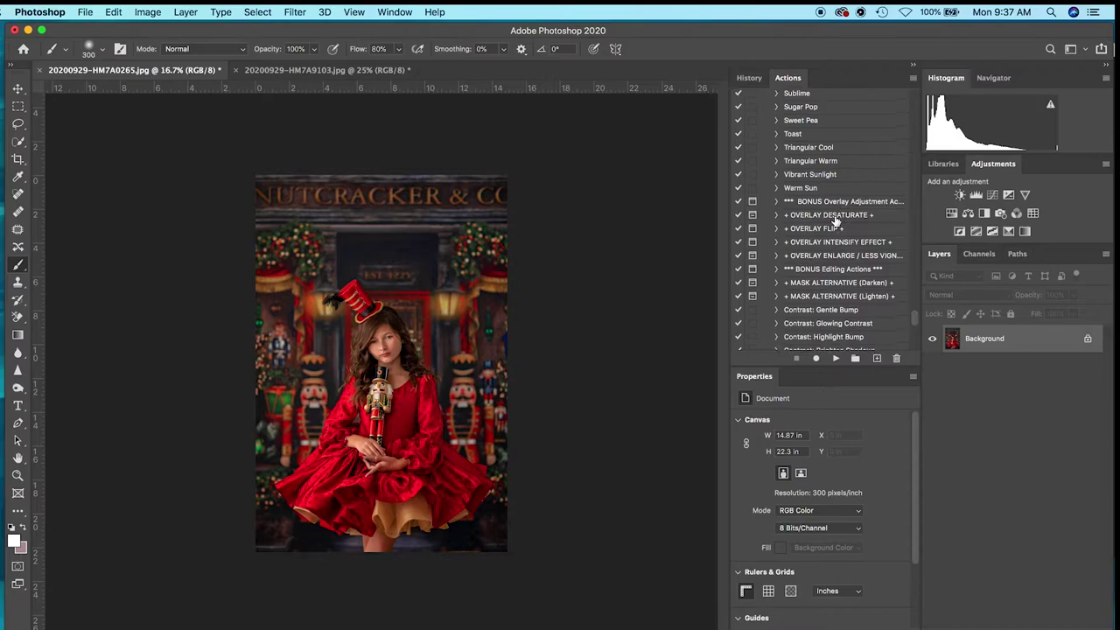
scroll(836, 221, down, 10)
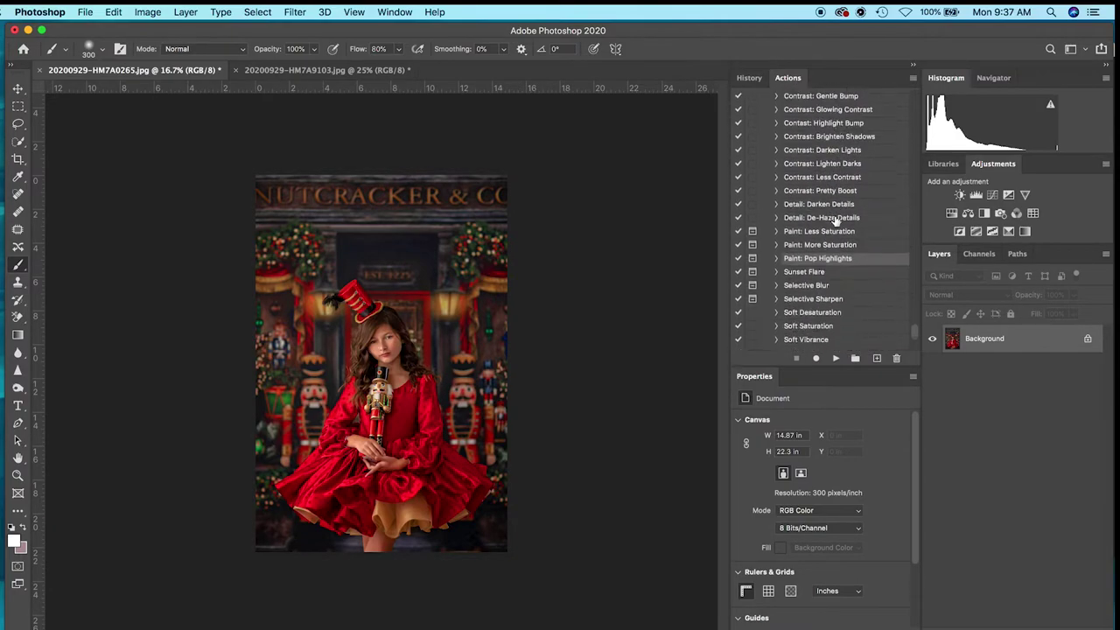
click(835, 359)
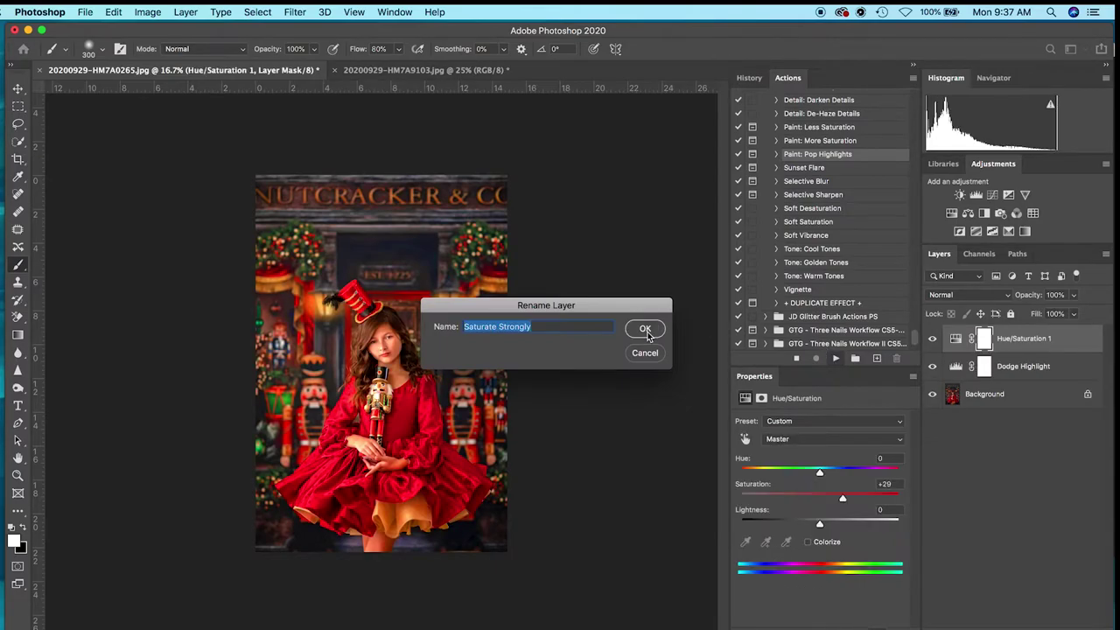
Accept the 'Saturate Strongly' and 'Pop Highlights' names and continue past the brush advice.
click(645, 330)
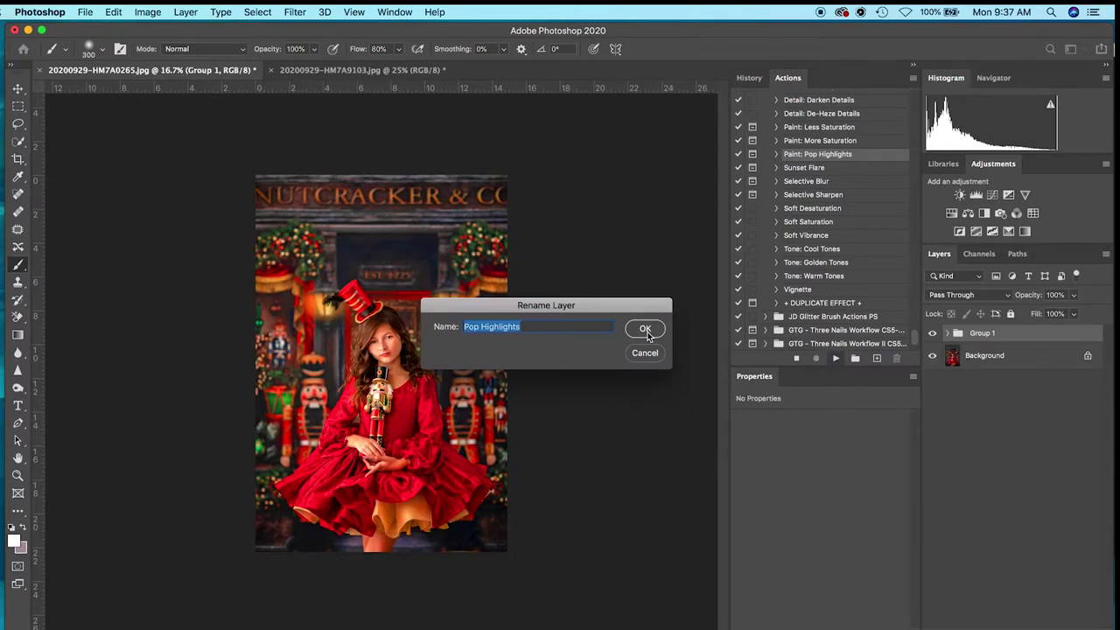
click(646, 331)
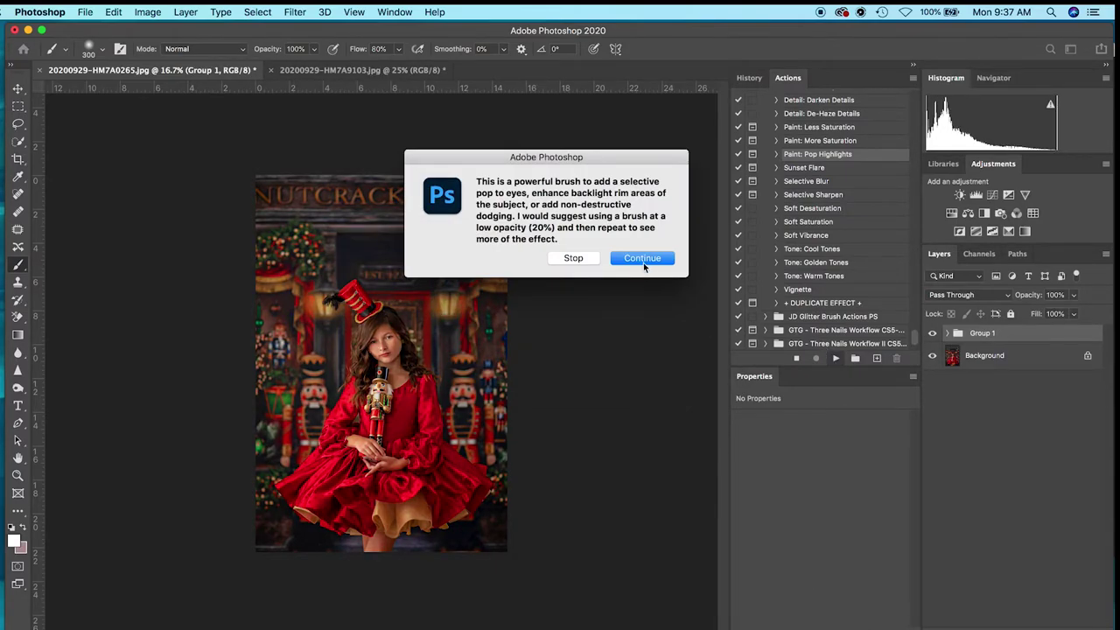
click(642, 258)
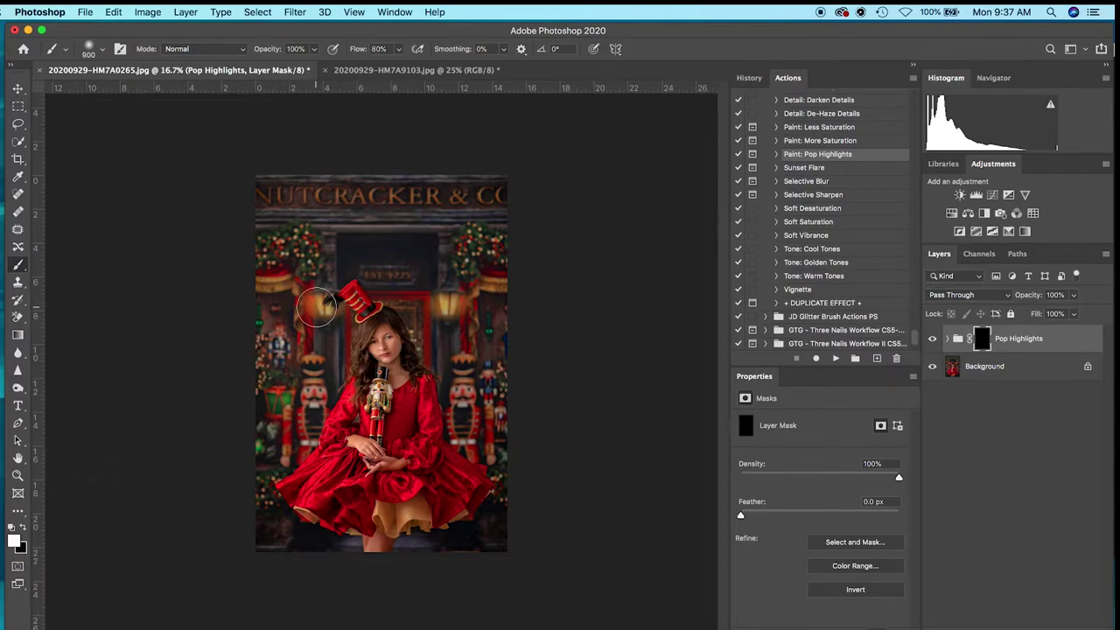
Paint both lanterns white on the Pop Highlights mask with an enlarged brush.
key(bracketright)
key(bracketright)
key(bracketright)
key(bracketright)
key(bracketright)
key(bracketright)
key(bracketright)
key(bracketright)
key(bracketright)
key(bracketright)
key(bracketright)
key(bracketright)
key(bracketright)
key(bracketright)
key(bracketright)
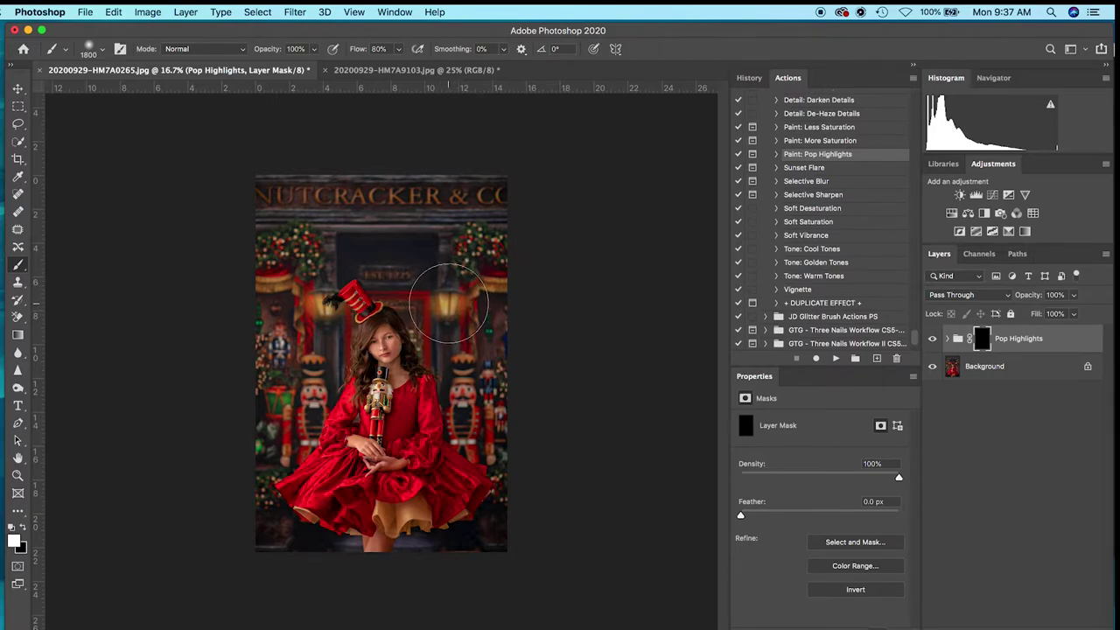
click(451, 302)
click(318, 306)
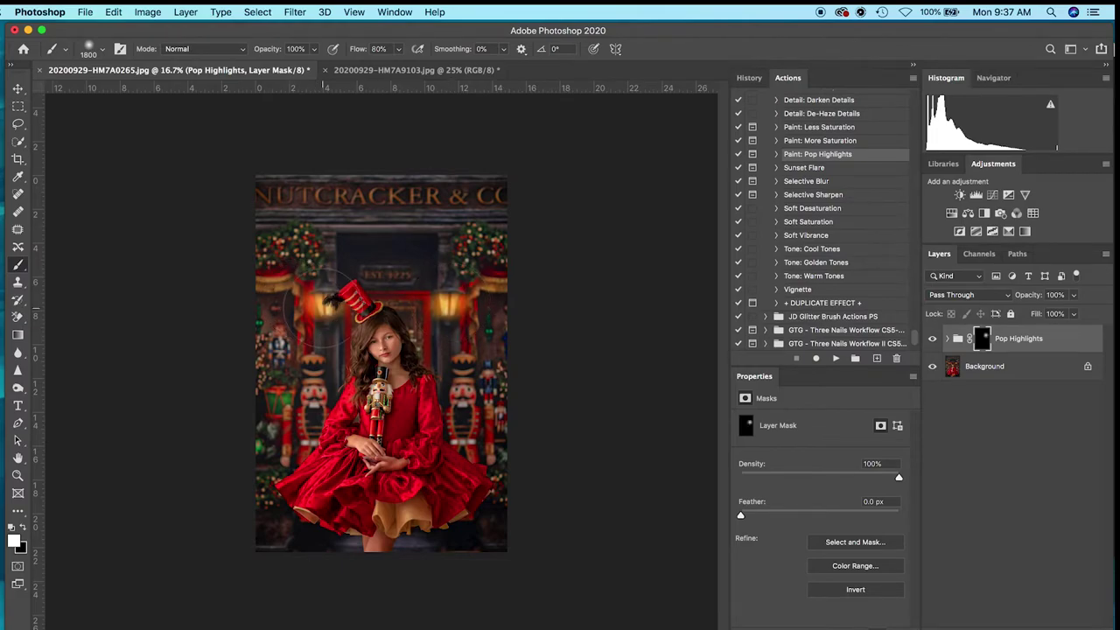
key(bracketleft)
key(bracketleft)
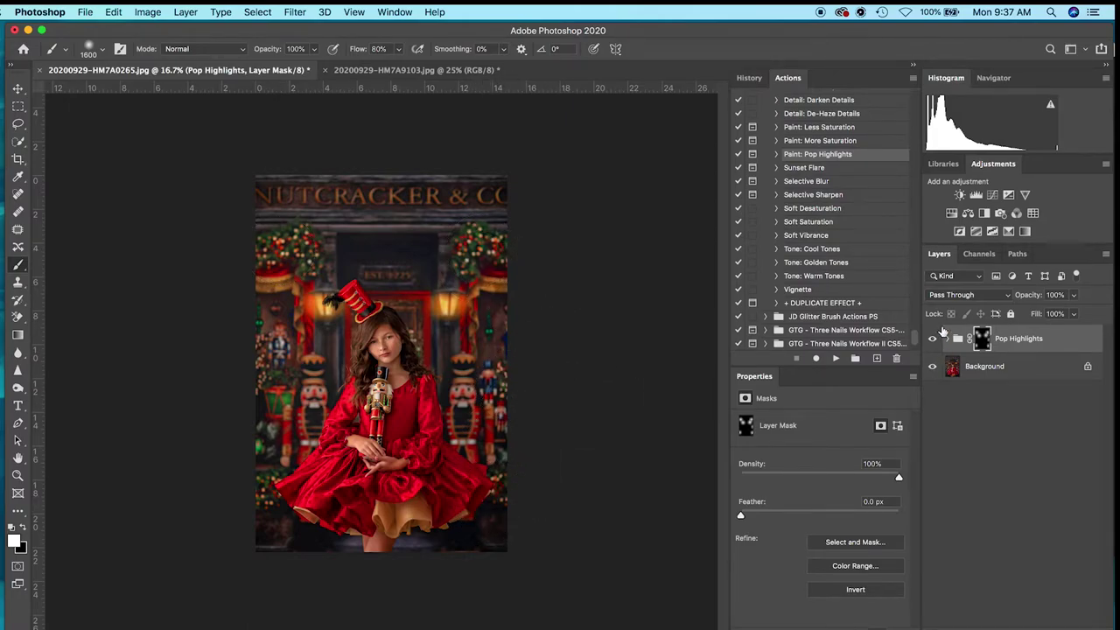
Compare the Pop Highlights group on and off, then set its opacity to 77%.
click(932, 340)
click(933, 339)
click(1073, 294)
mouse_move(1077, 314)
mouse_down()
mouse_move(1041, 314)
mouse_move(1061, 315)
mouse_up()
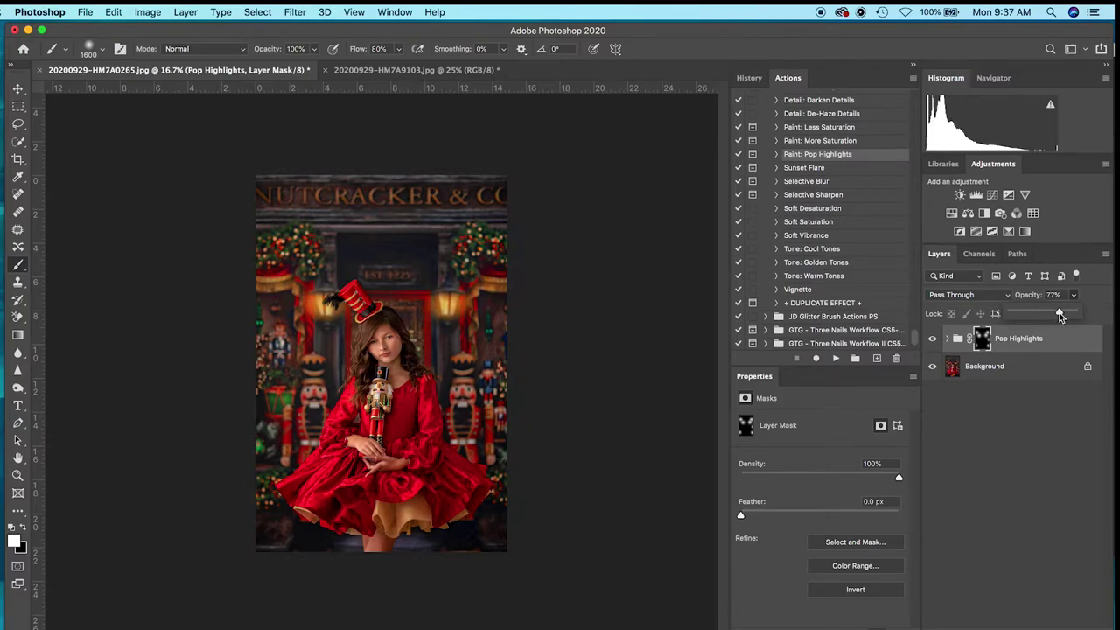
Flatten the red-dress portrait via Layer > Flatten Image, then bring up HM7A9103.
click(185, 12)
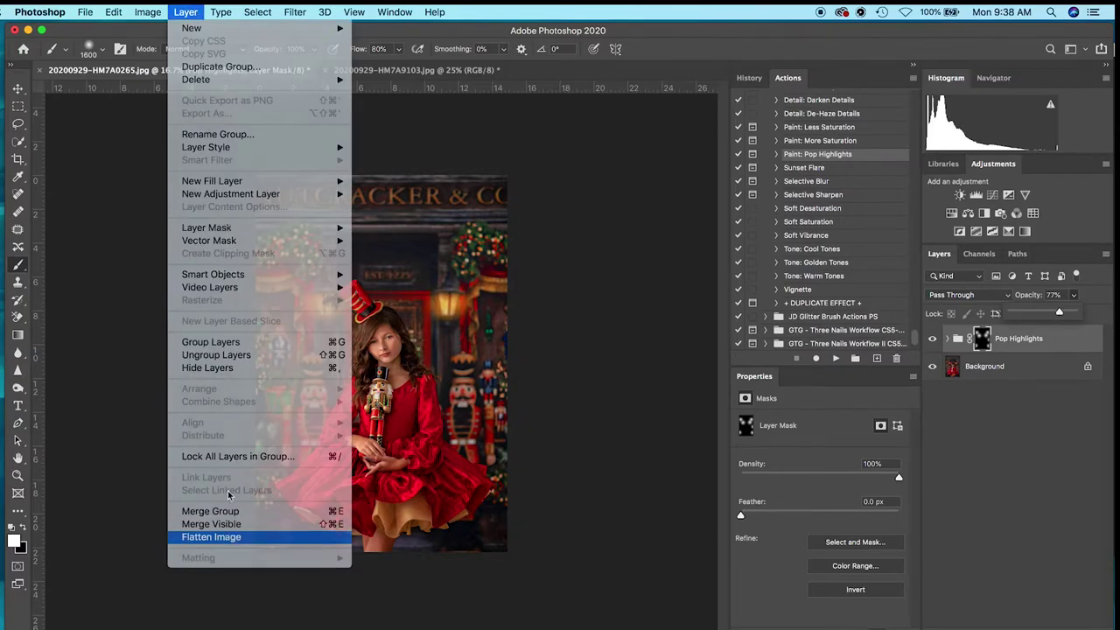
click(350, 102)
click(379, 71)
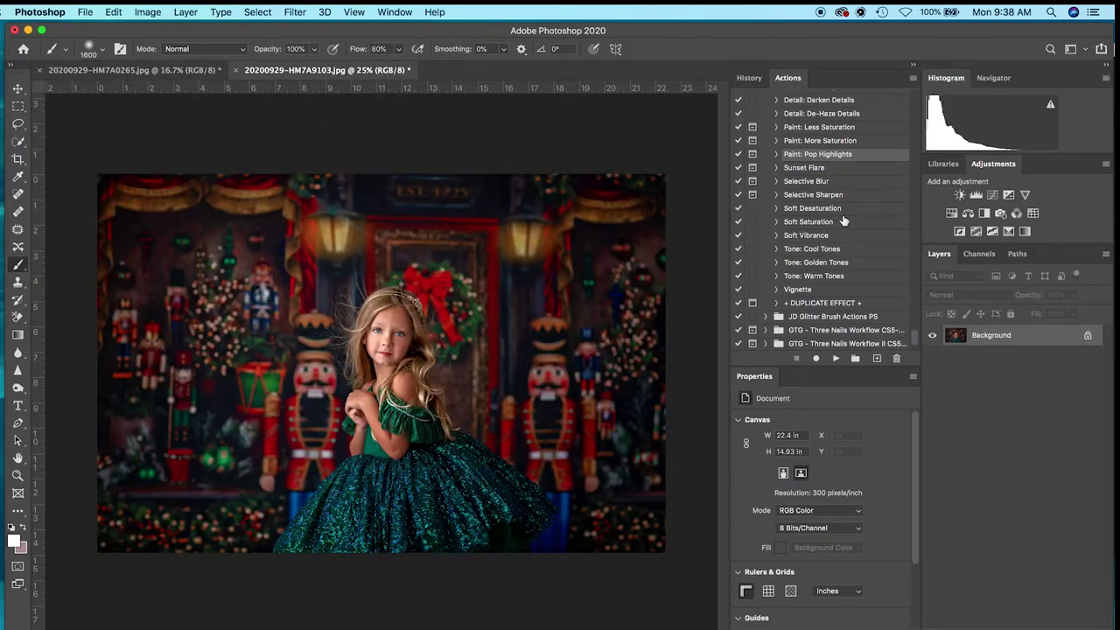
Run Paint: Pop Highlights on the green-dress portrait, accepting the default layer and group names.
click(837, 358)
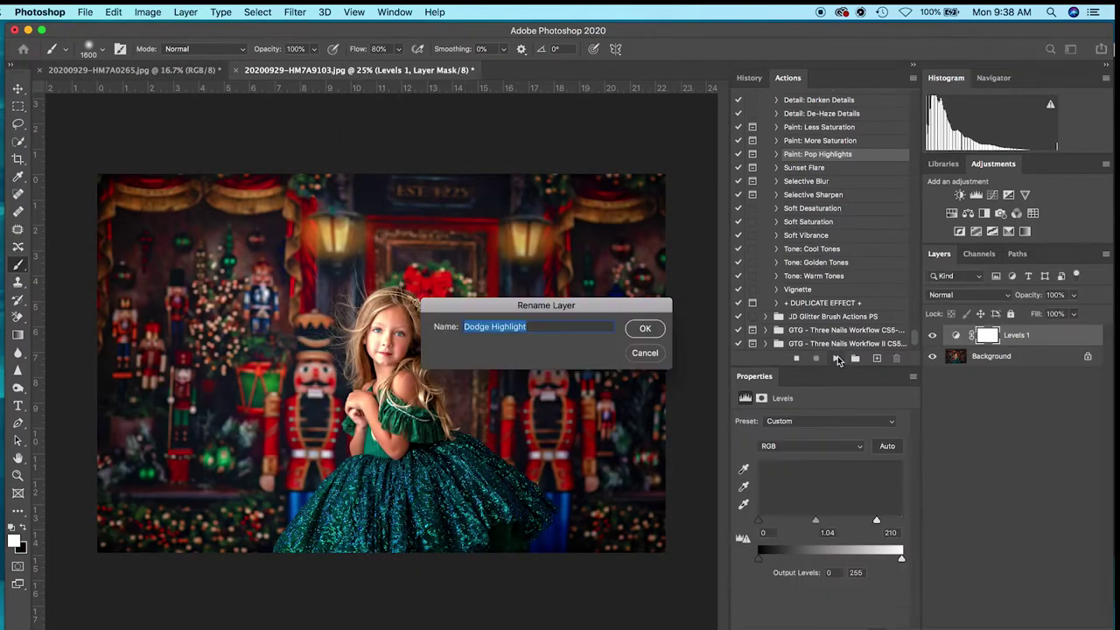
click(646, 329)
click(646, 329)
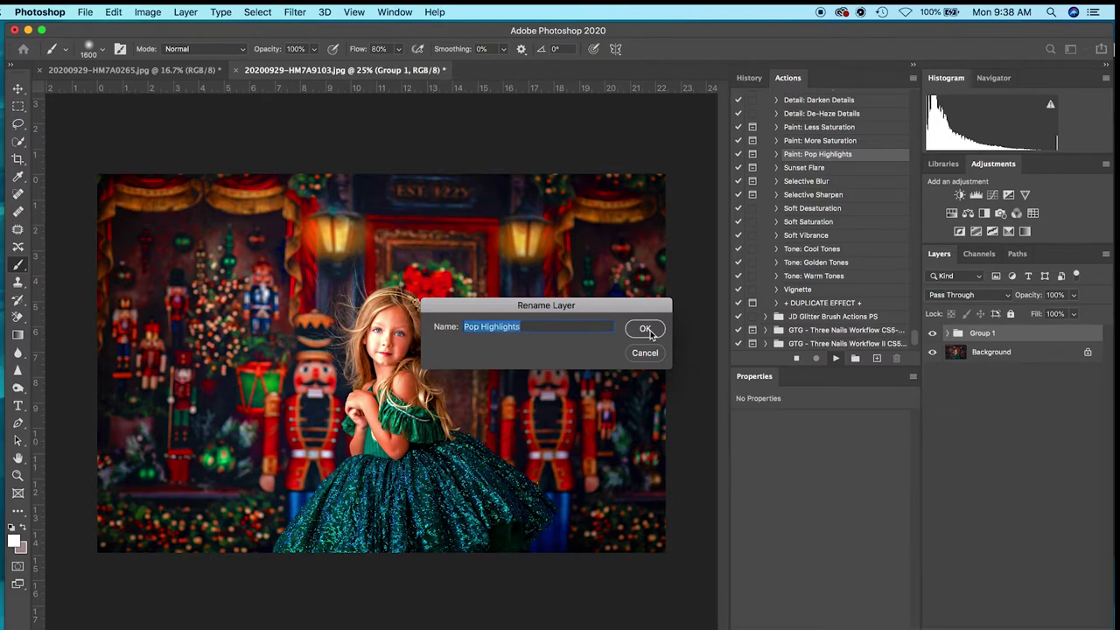
click(650, 334)
click(638, 261)
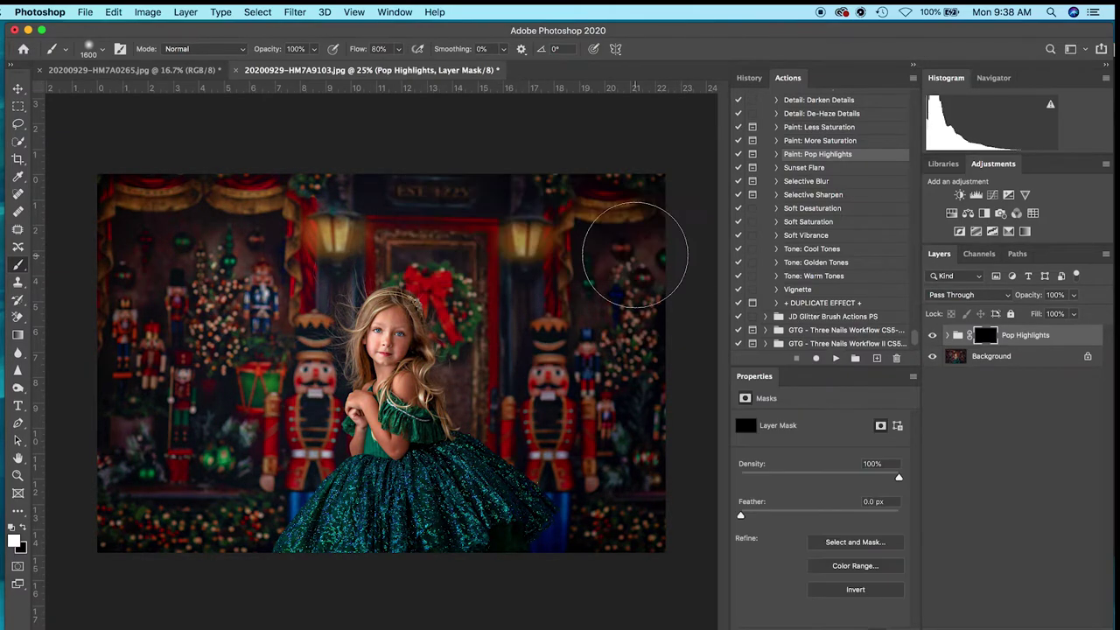
Paint white over both lanterns, the string lights and the tree lights on the mask.
key(bracketright)
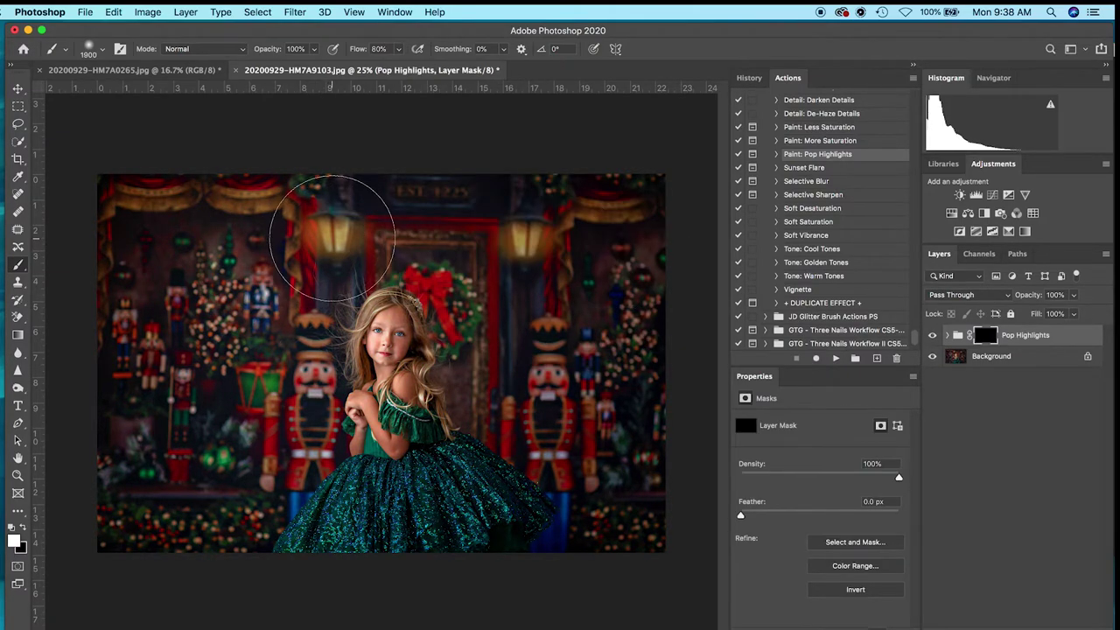
click(333, 229)
click(525, 230)
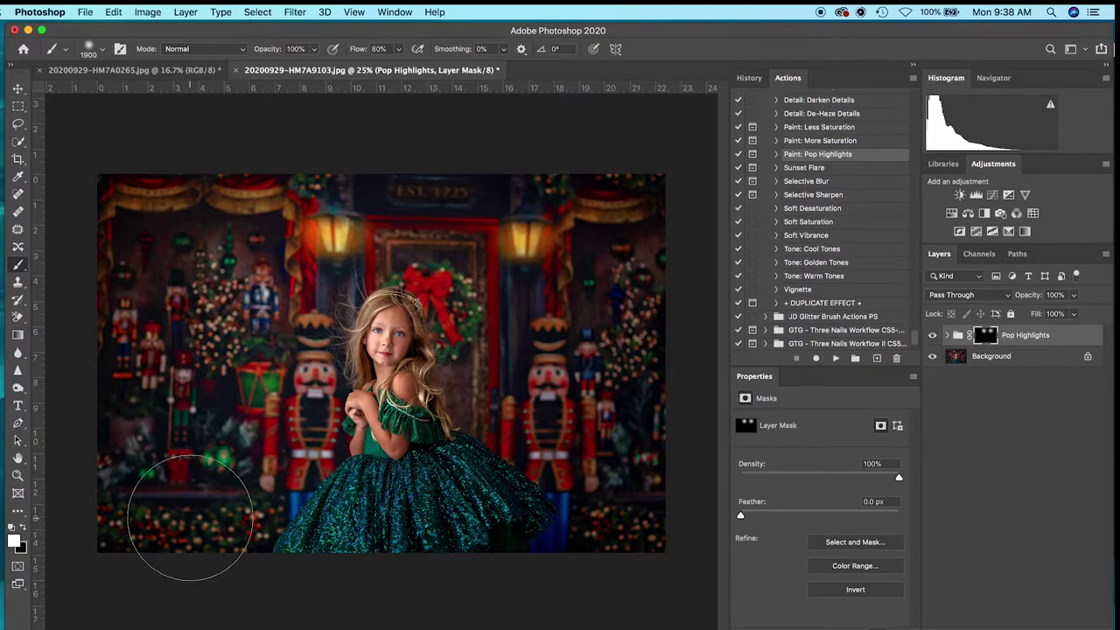
mouse_move(187, 538)
mouse_down()
mouse_move(170, 513)
mouse_move(219, 545)
mouse_up()
mouse_move(617, 508)
mouse_down()
mouse_move(657, 395)
mouse_move(614, 280)
mouse_up()
click(221, 300)
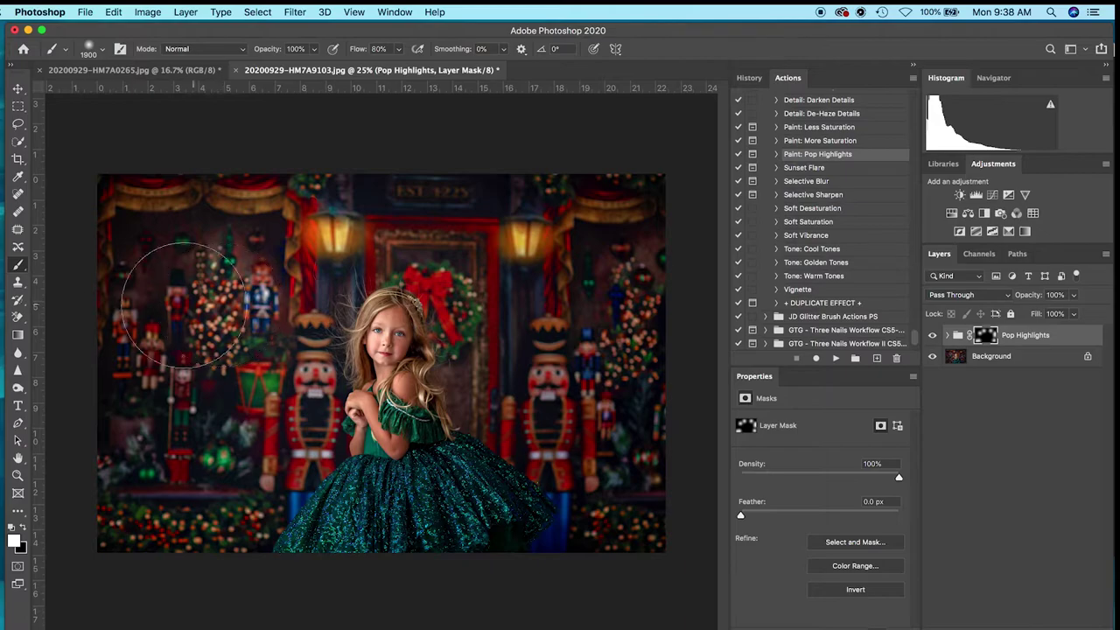
Compare the Pop Highlights effect on and off, then flatten the green-dress portrait.
click(932, 335)
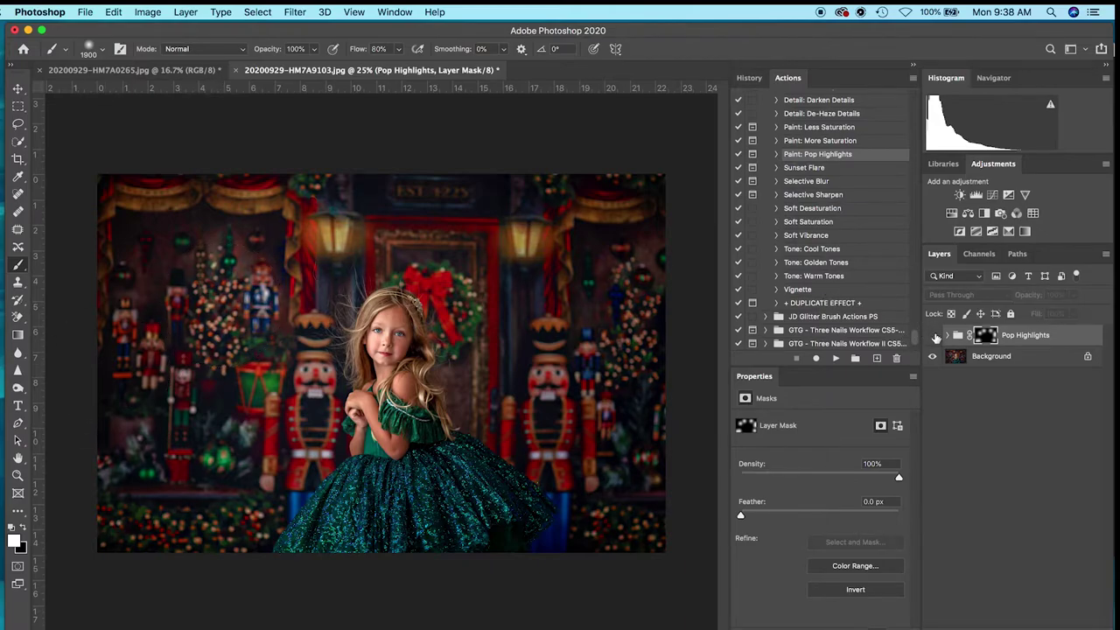
click(933, 335)
click(933, 335)
click(932, 335)
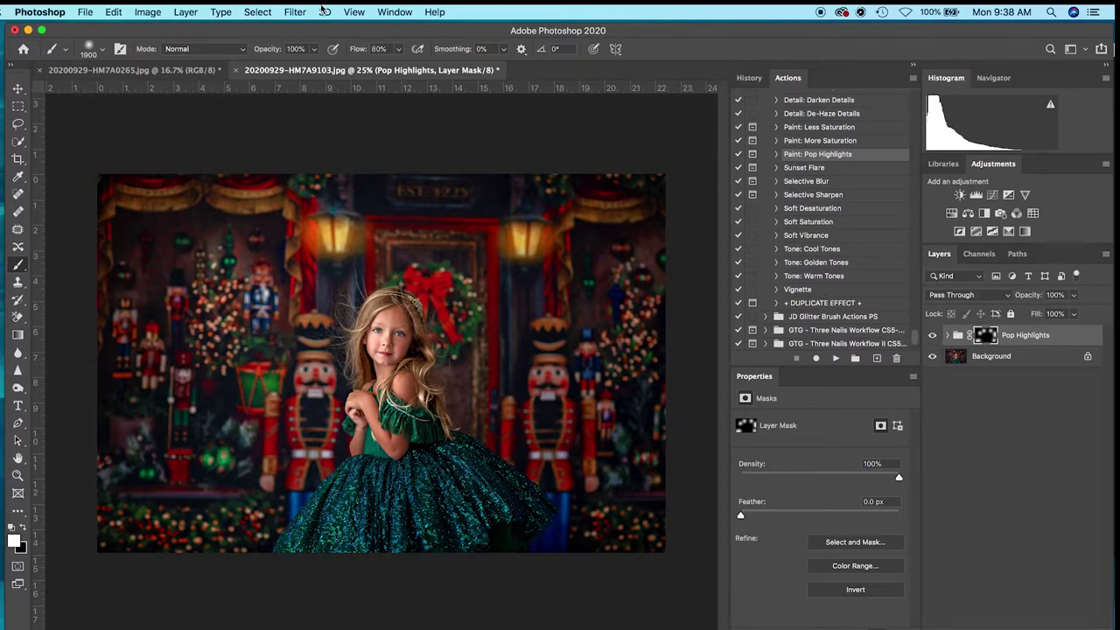
click(177, 14)
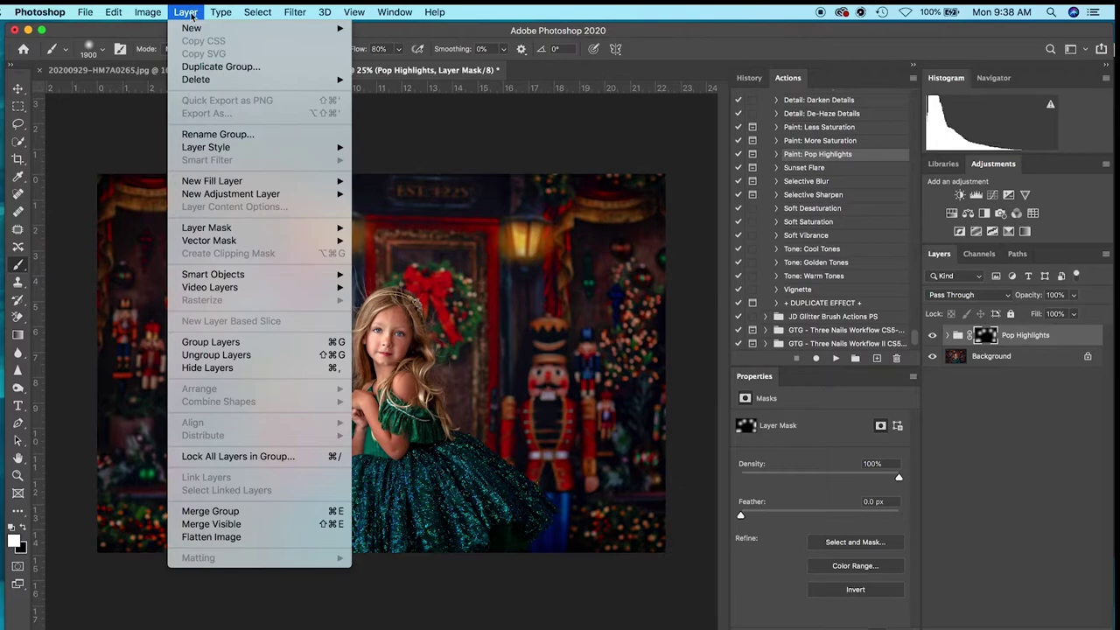
click(227, 541)
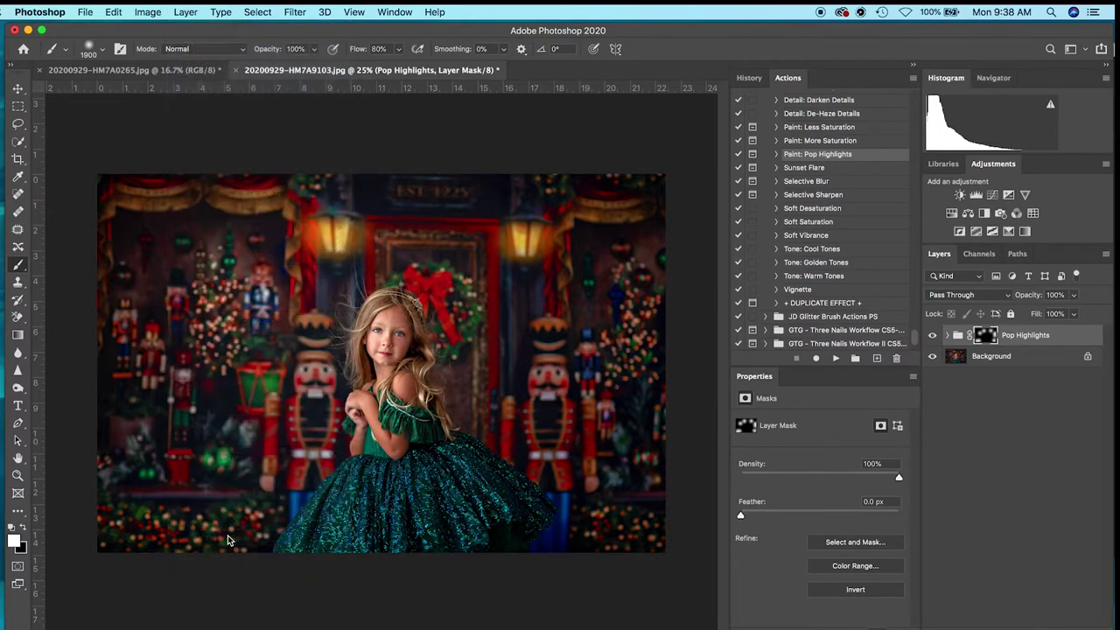
Return to 20200929-HM7A0265.jpg and scroll the Actions panel to the Fine Art Finishes section.
click(161, 72)
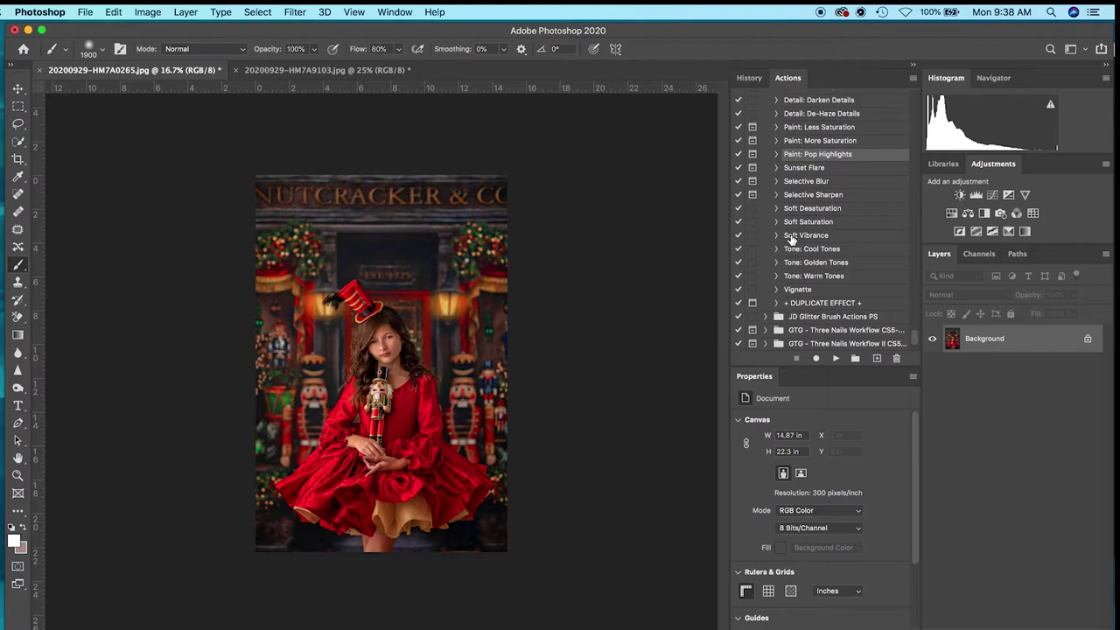
scroll(791, 237, down, 3)
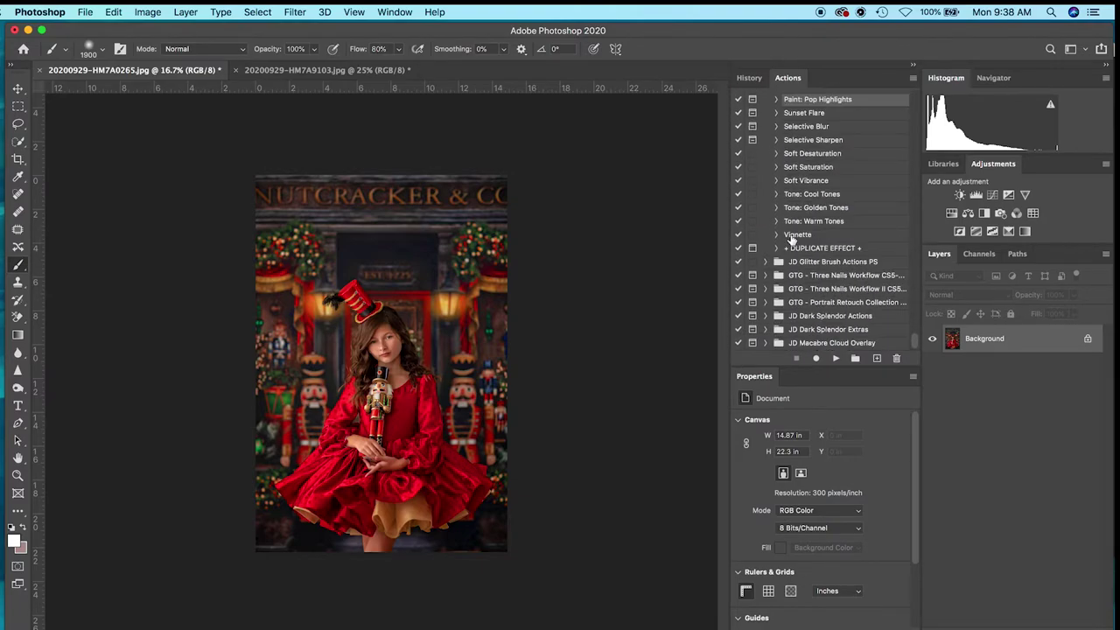
scroll(791, 238, down, 15)
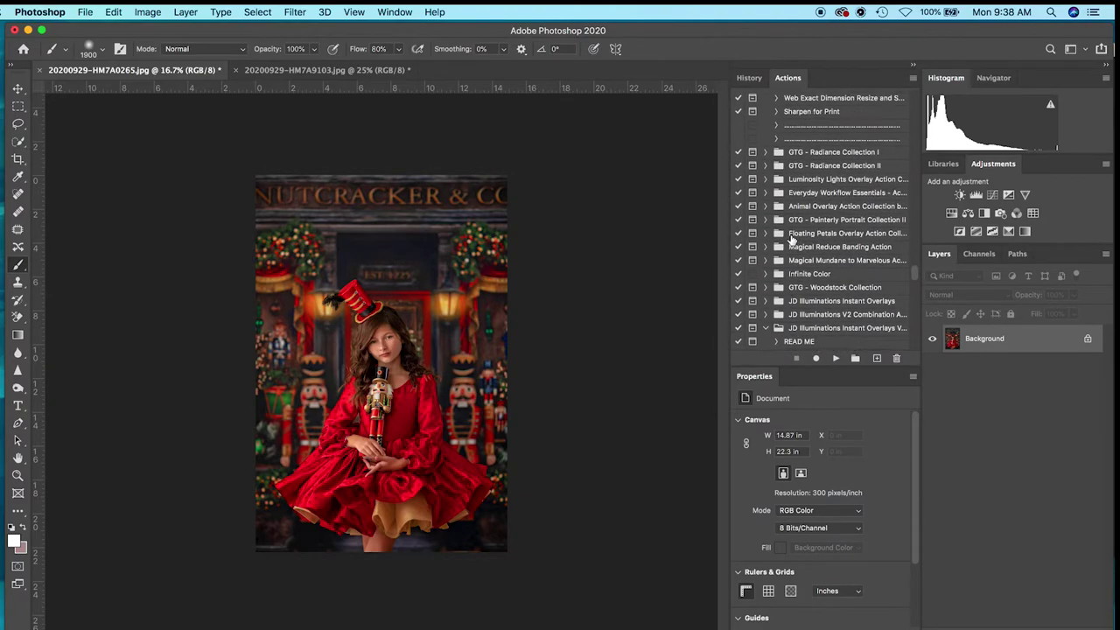
scroll(791, 238, up, 10)
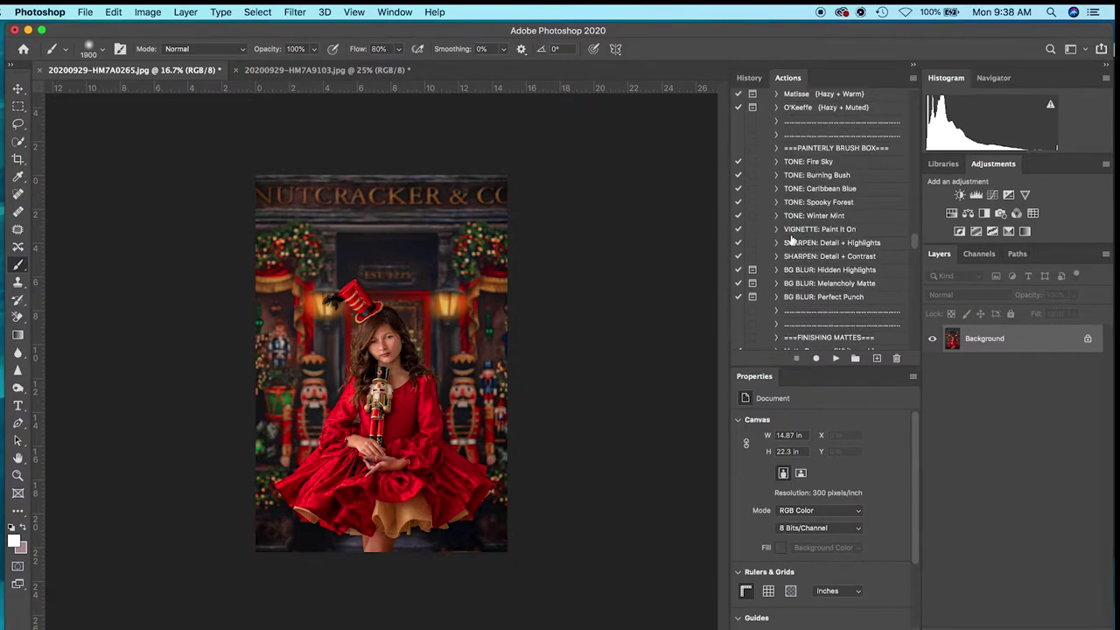
scroll(791, 238, down, 10)
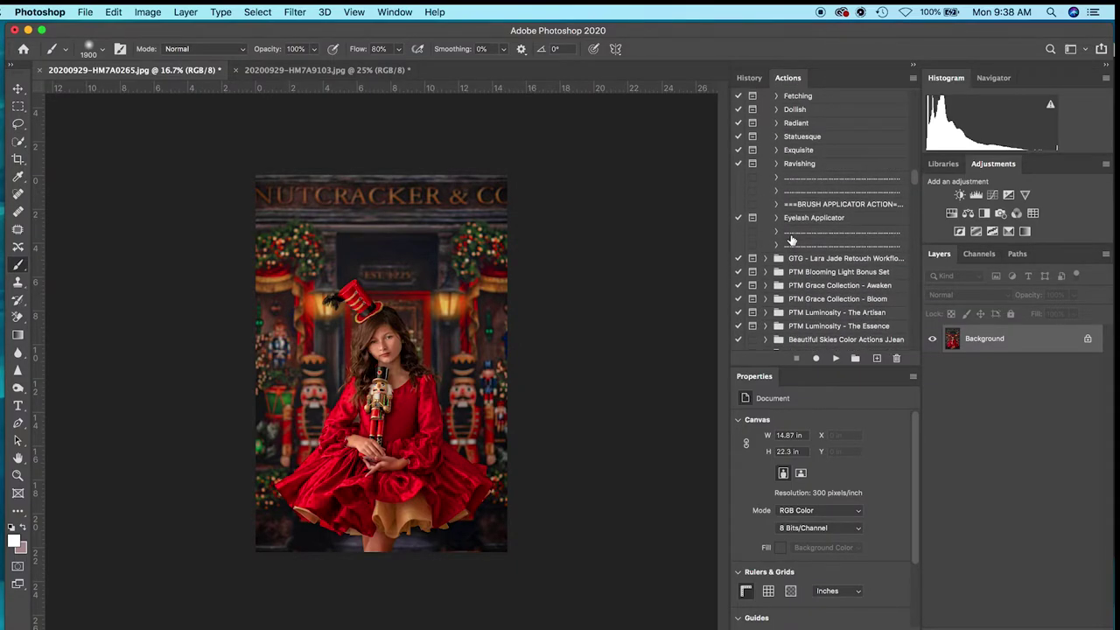
scroll(791, 238, up, 8)
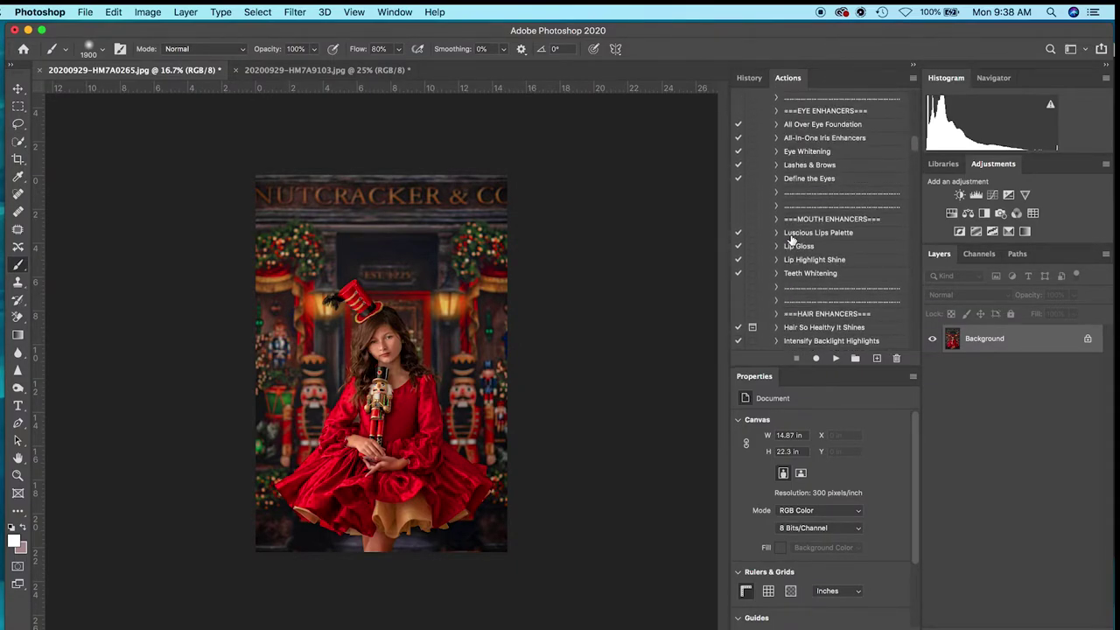
scroll(791, 238, up, 5)
scroll(791, 238, up, 6)
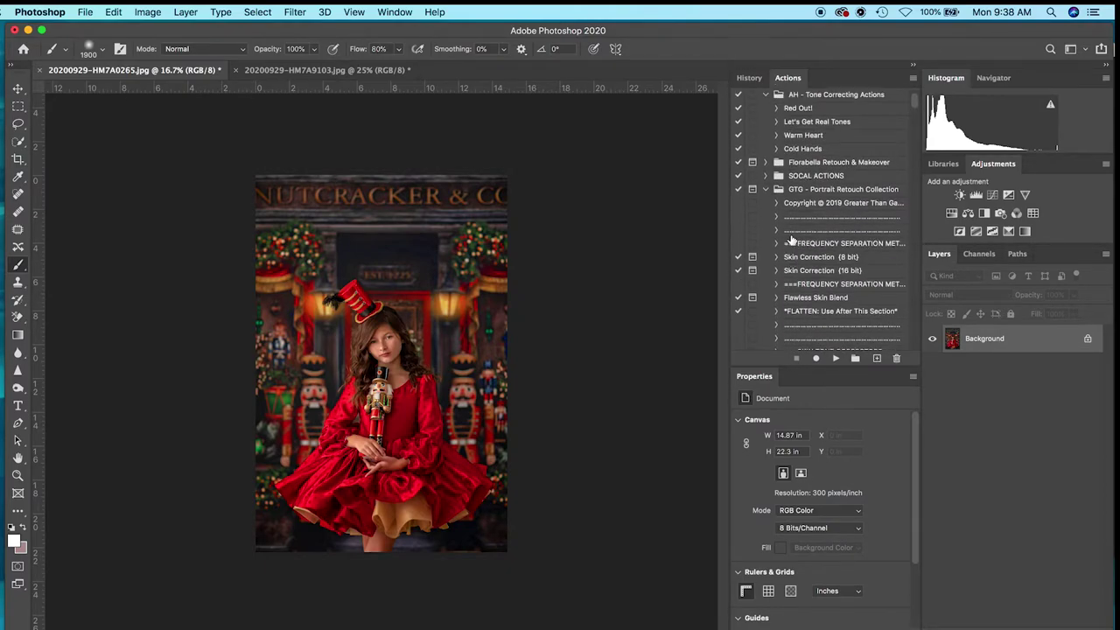
scroll(791, 239, down, 8)
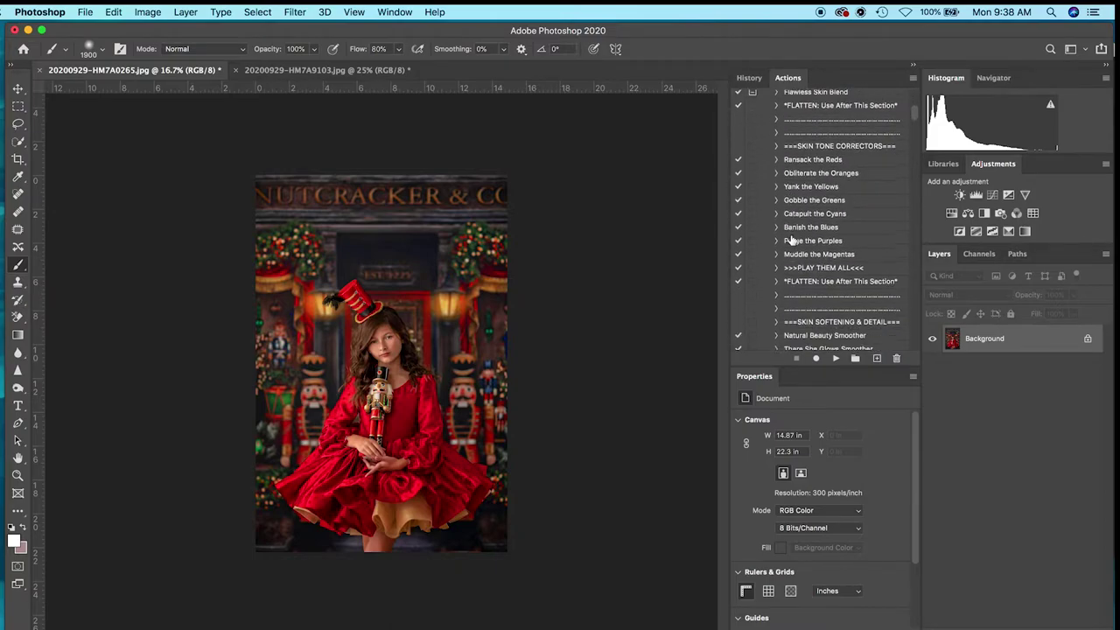
scroll(791, 238, down, 4)
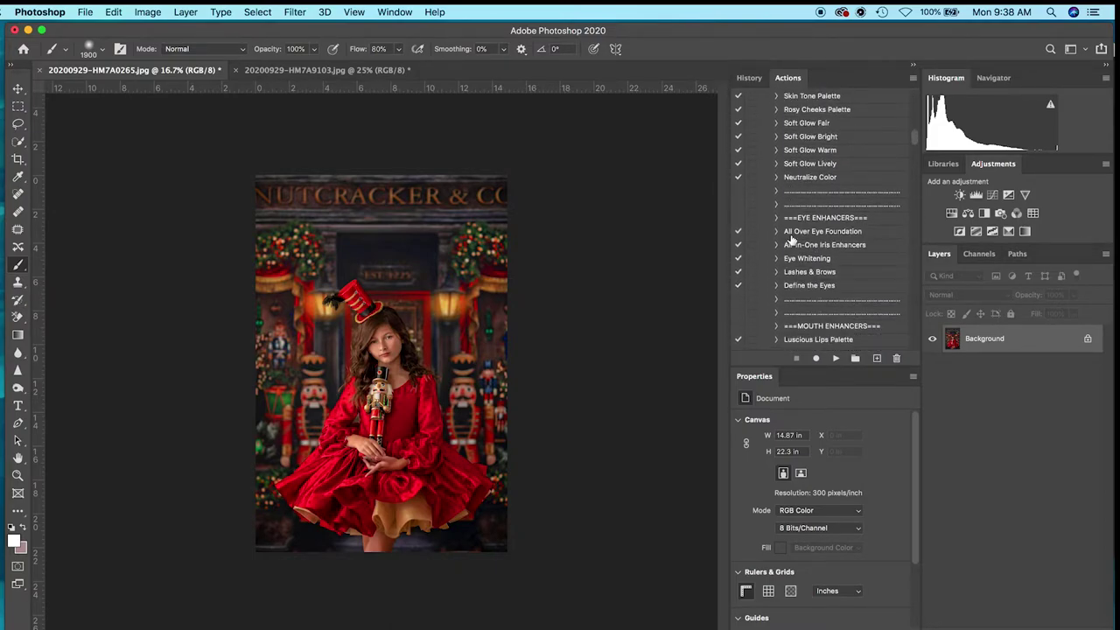
scroll(791, 238, down, 3)
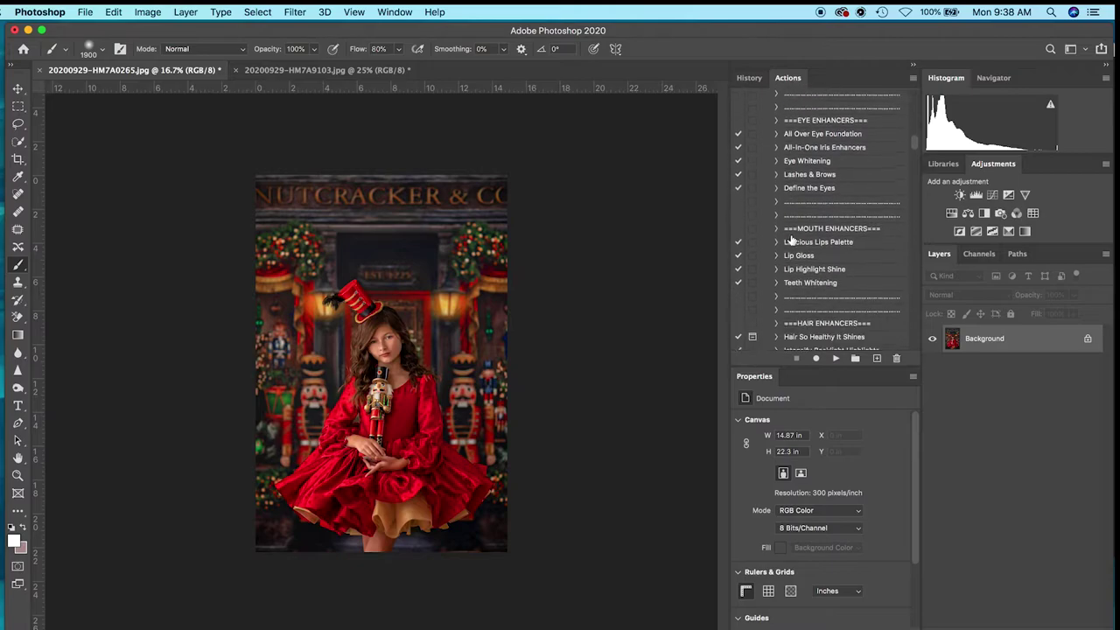
scroll(791, 239, down, 10)
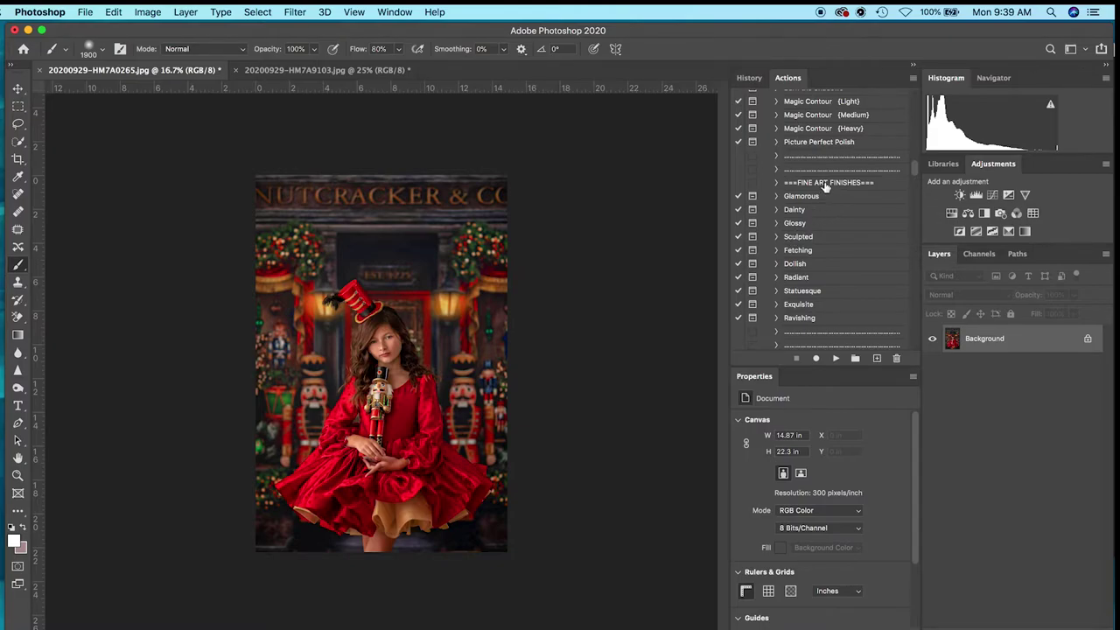
Play the Sculpted fine art finish on the red-dress portrait, continuing past the flatten prompt.
click(839, 237)
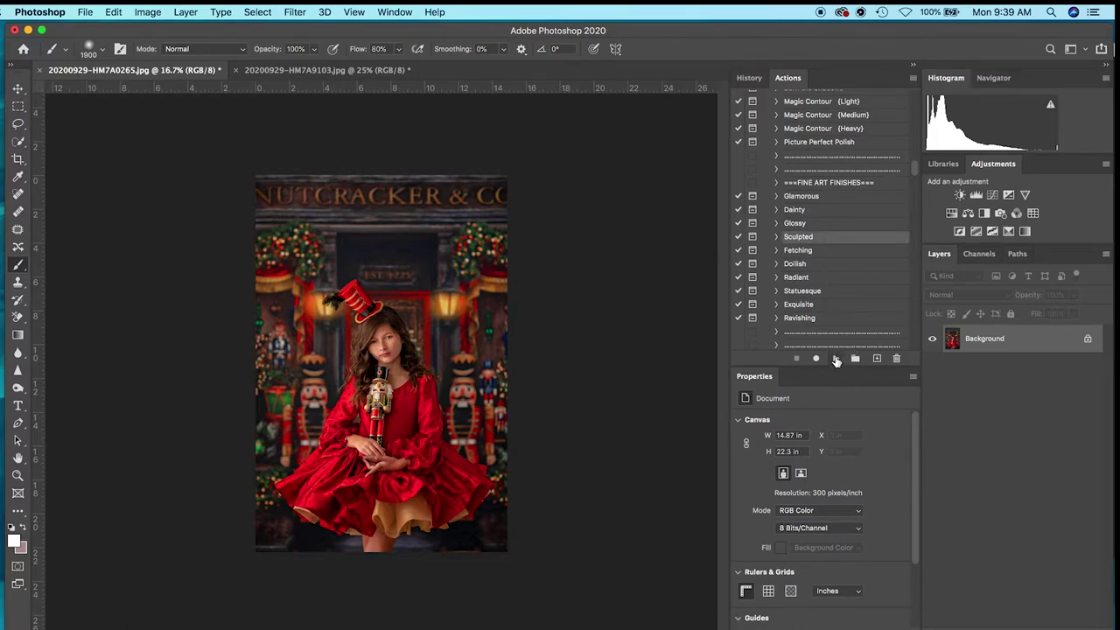
click(835, 359)
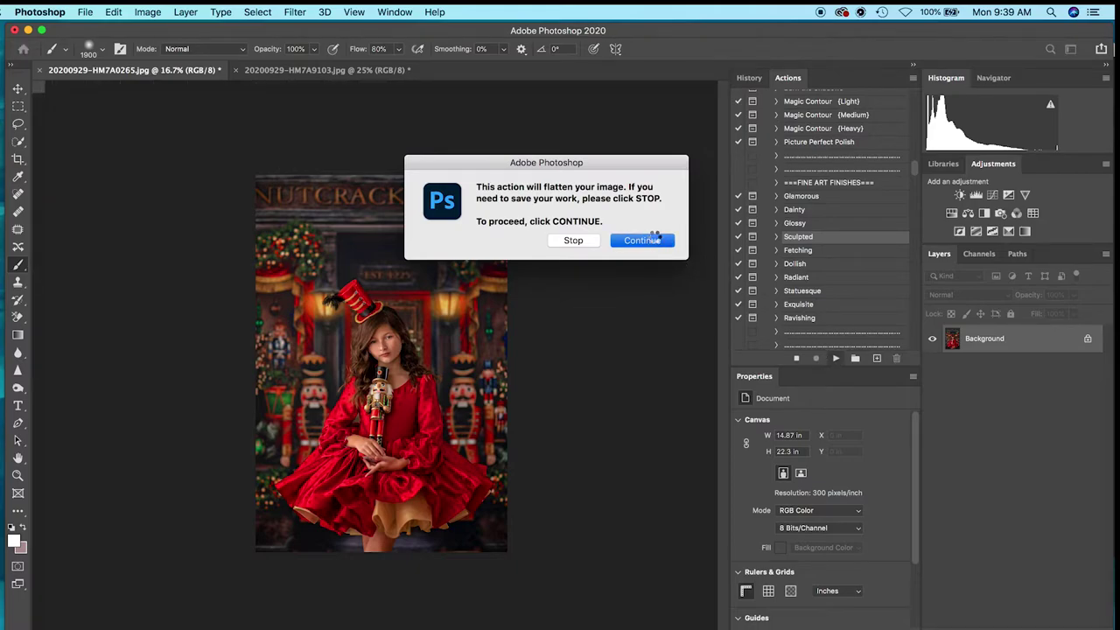
click(643, 239)
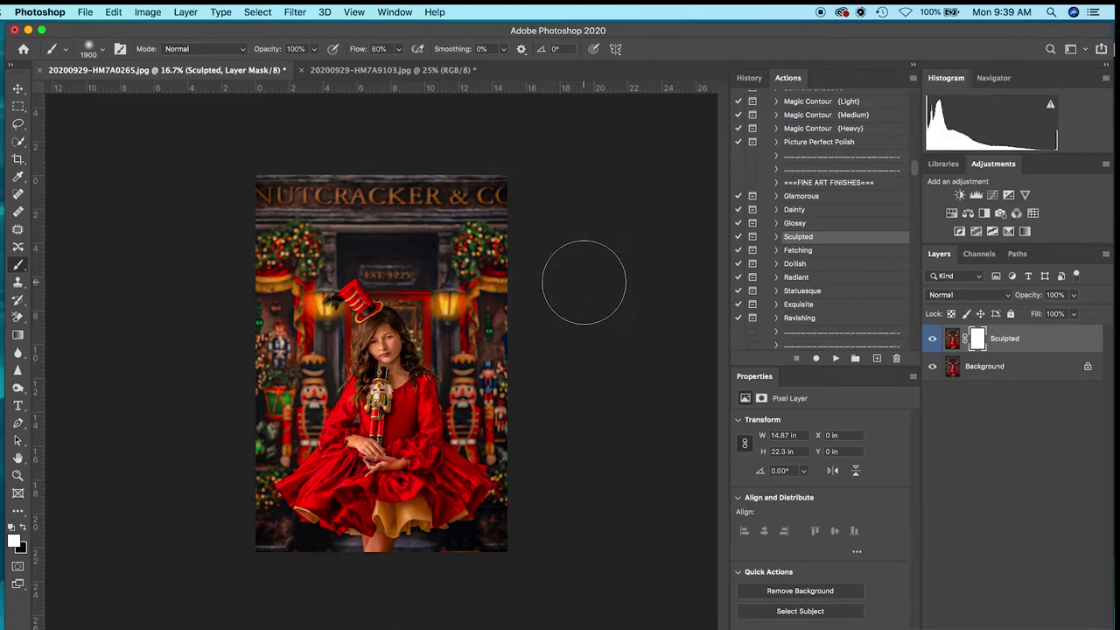
Lower the Sculpted layer's opacity to 50%, toggling its visibility to compare.
click(1079, 298)
drag(1075, 315, 1073, 315)
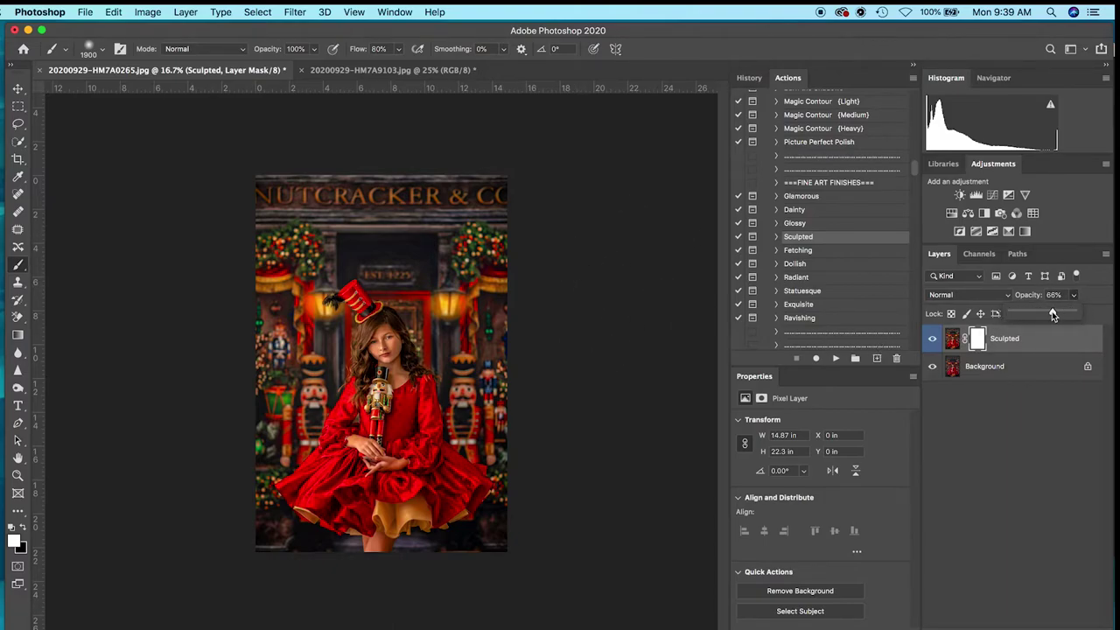
mouse_move(1052, 315)
mouse_down()
mouse_move(1013, 312)
mouse_move(1048, 314)
mouse_up()
click(934, 340)
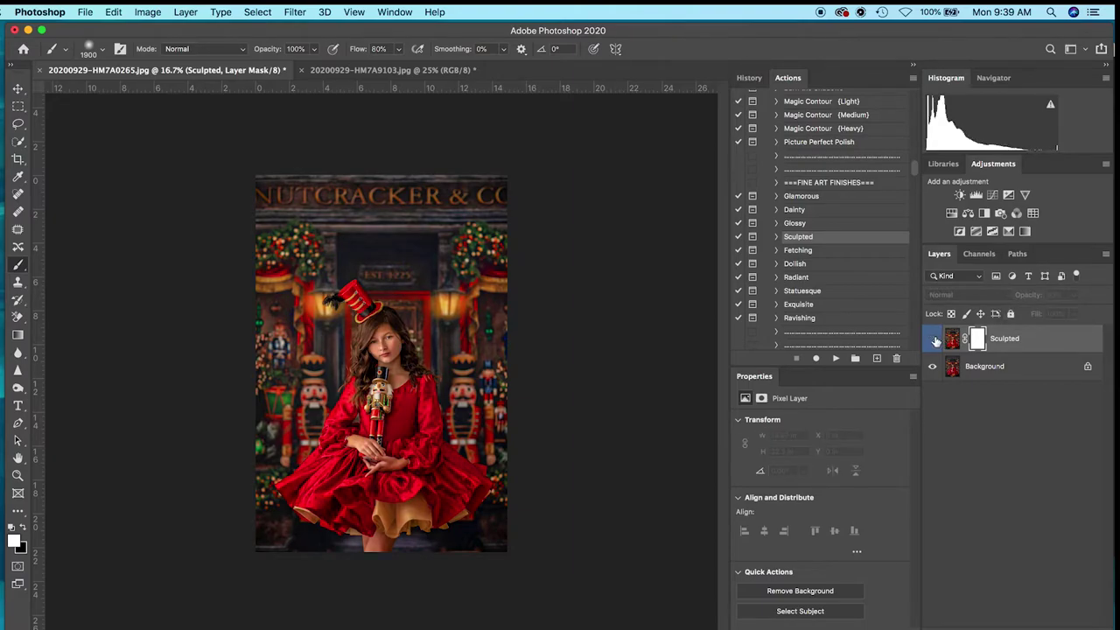
click(933, 339)
click(934, 339)
click(1074, 295)
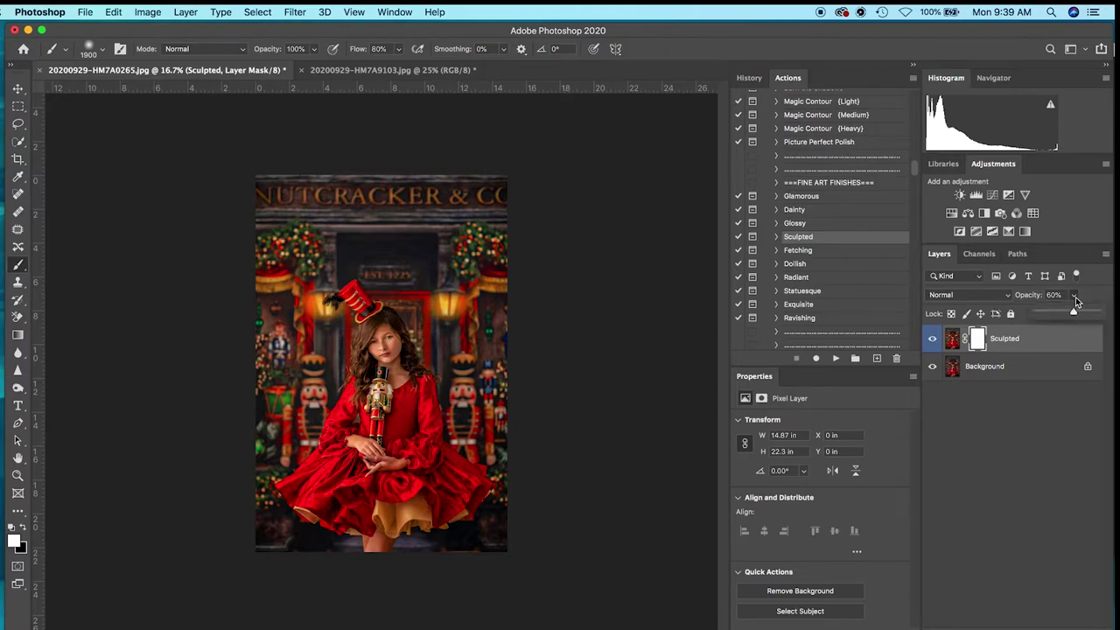
drag(1076, 314, 1066, 315)
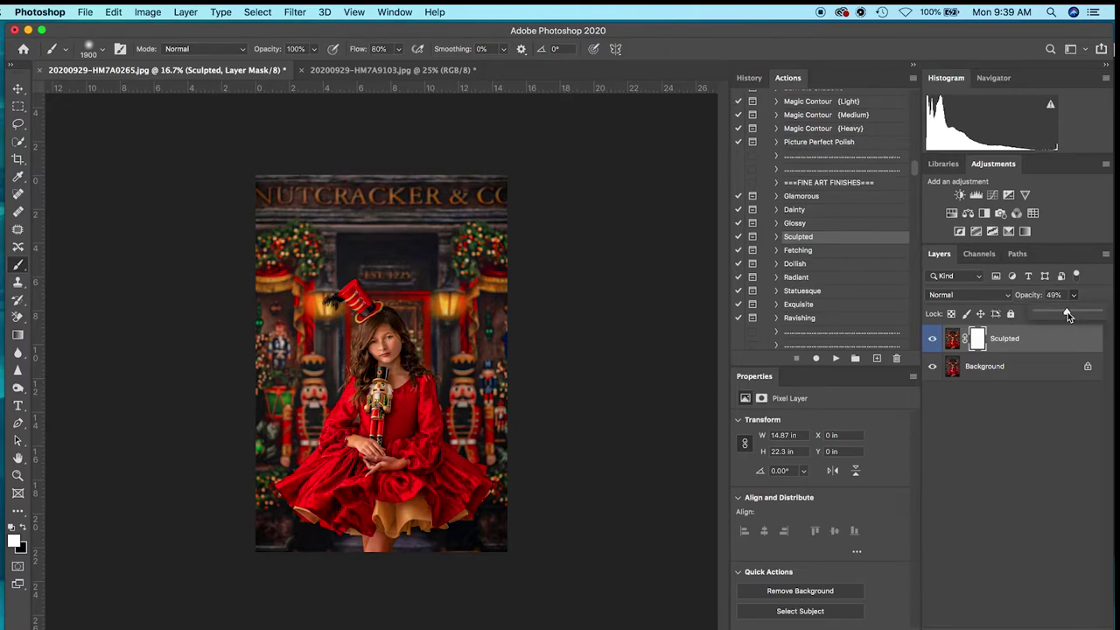
click(977, 339)
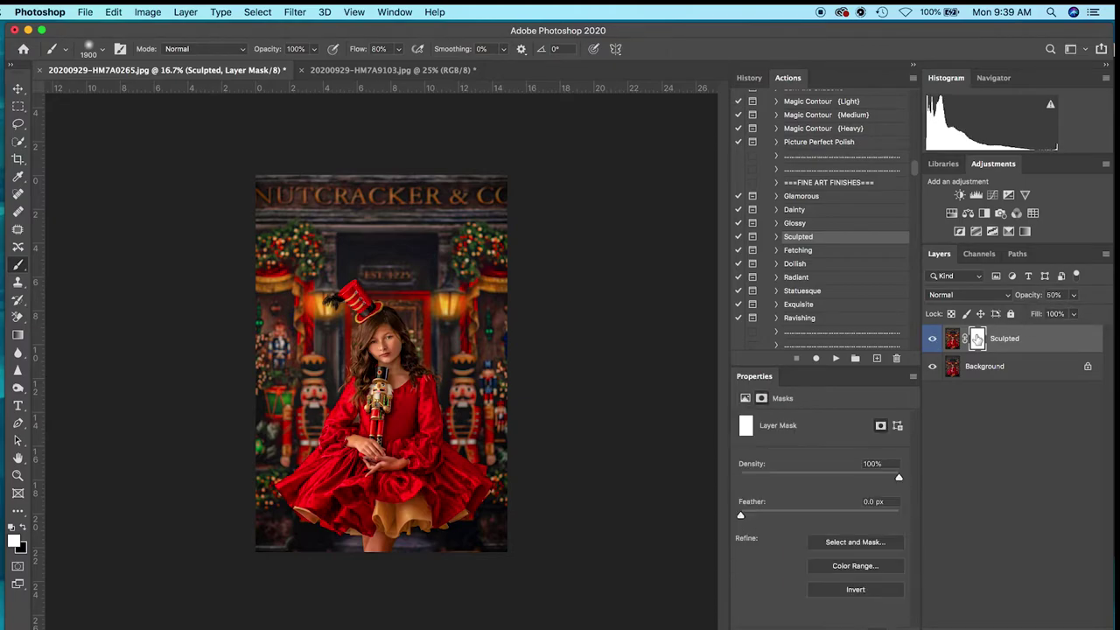
click(426, 71)
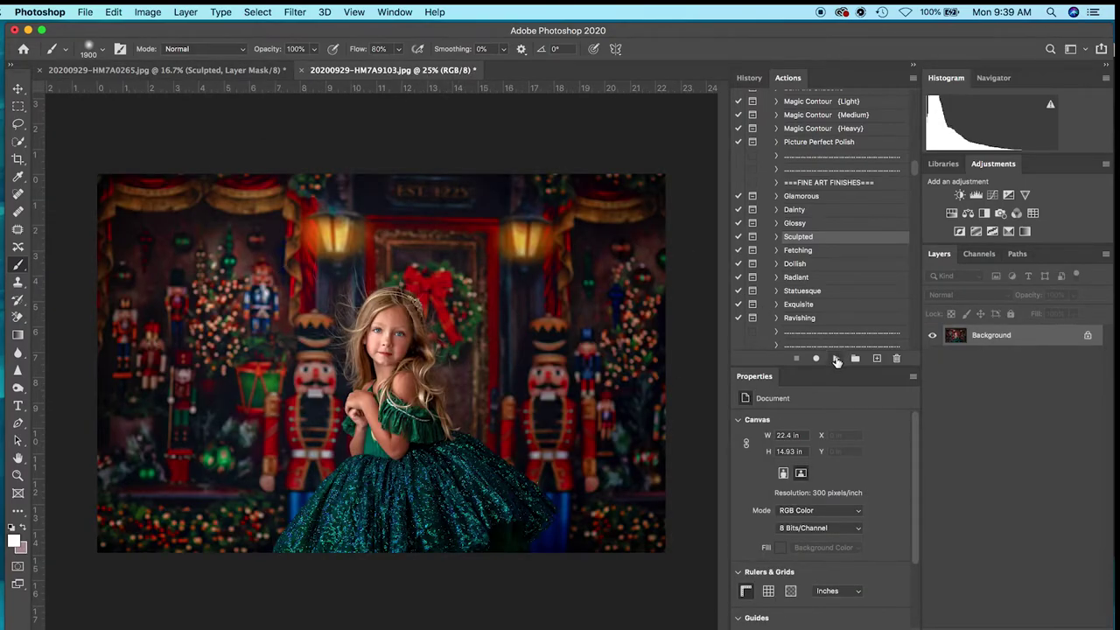
Apply the Sculpted finish to the green-dress portrait at about 72% opacity, then flatten it.
click(836, 358)
click(664, 244)
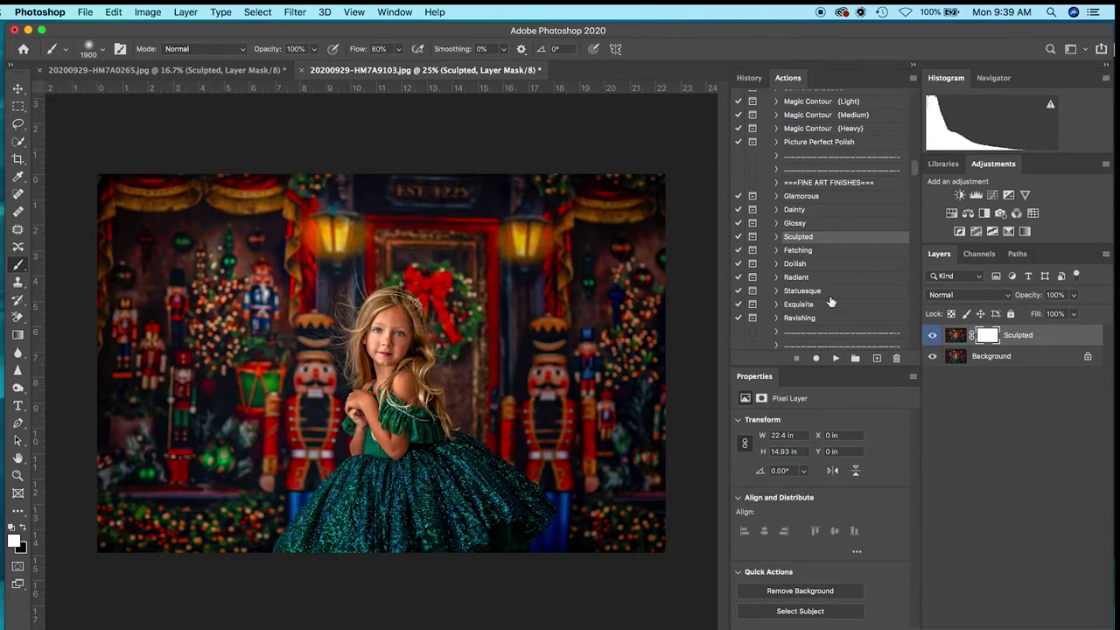
click(1074, 295)
drag(1075, 315, 1019, 316)
drag(1049, 314, 1057, 319)
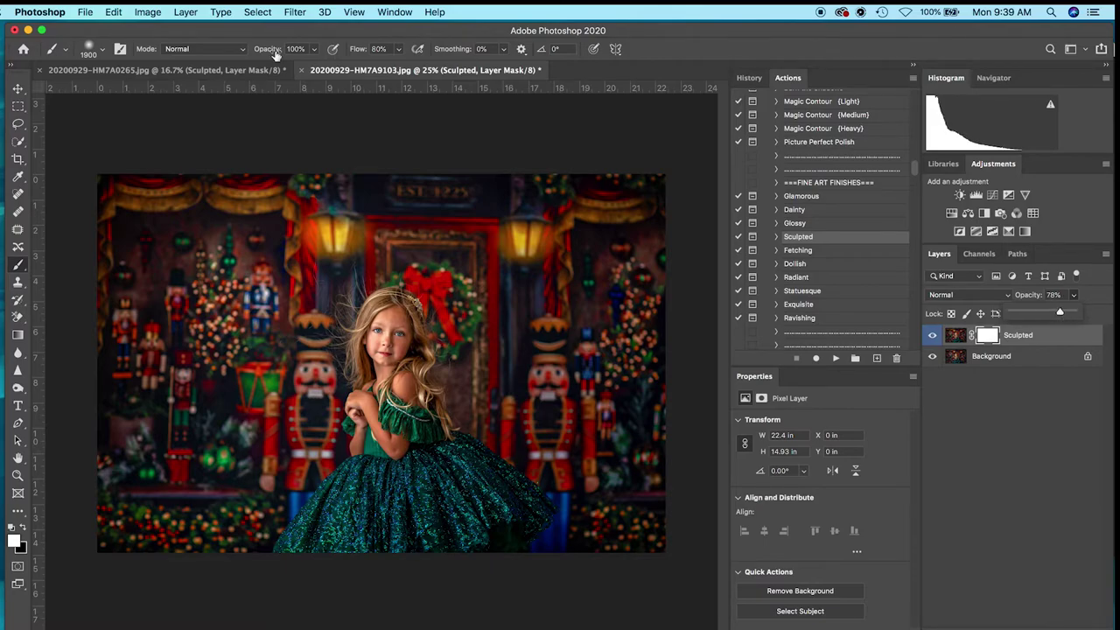
click(186, 11)
click(242, 539)
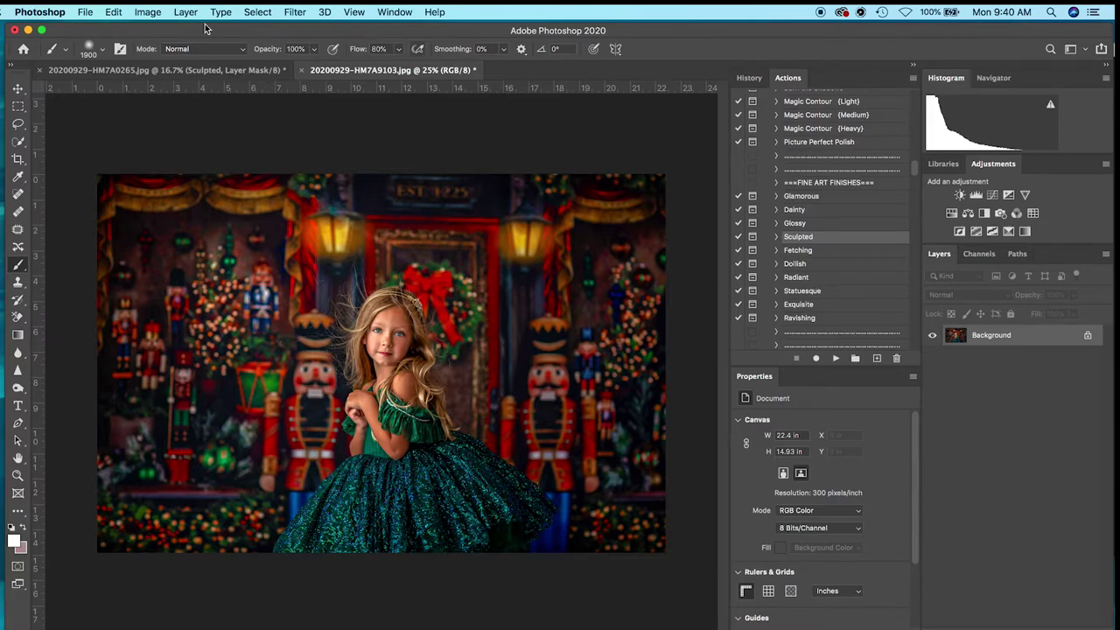
On the red-dress portrait, merge the Sculpted layer down into the Background.
click(212, 70)
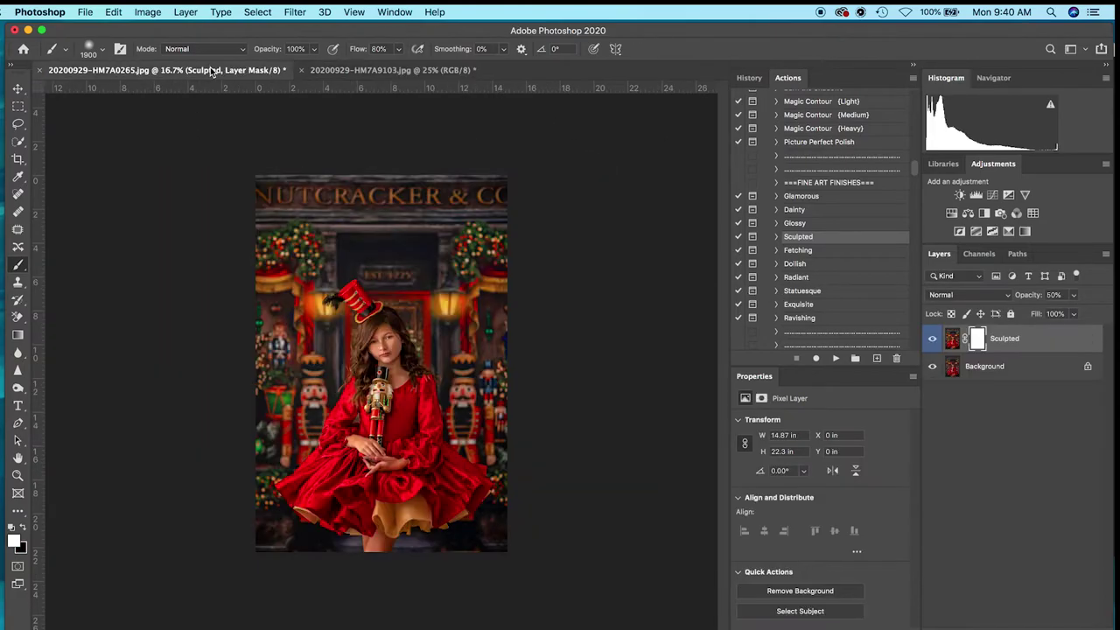
click(977, 338)
key(super+e)
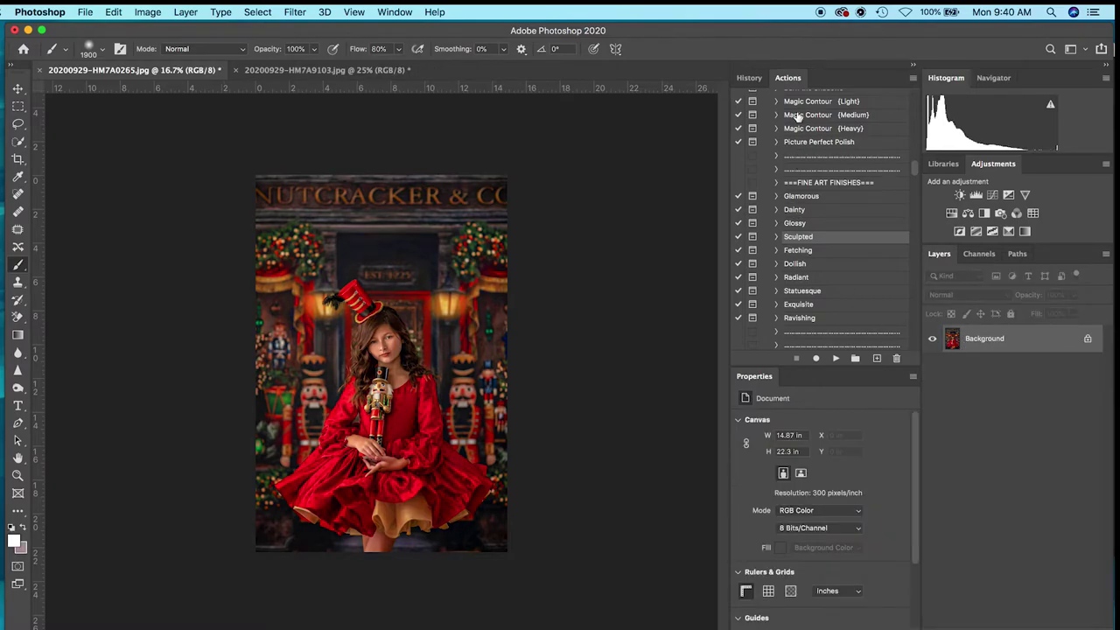
Try the Tone: Golden Tones action, compare it on and off, then delete the Golden Tone layer.
scroll(802, 154, down, 10)
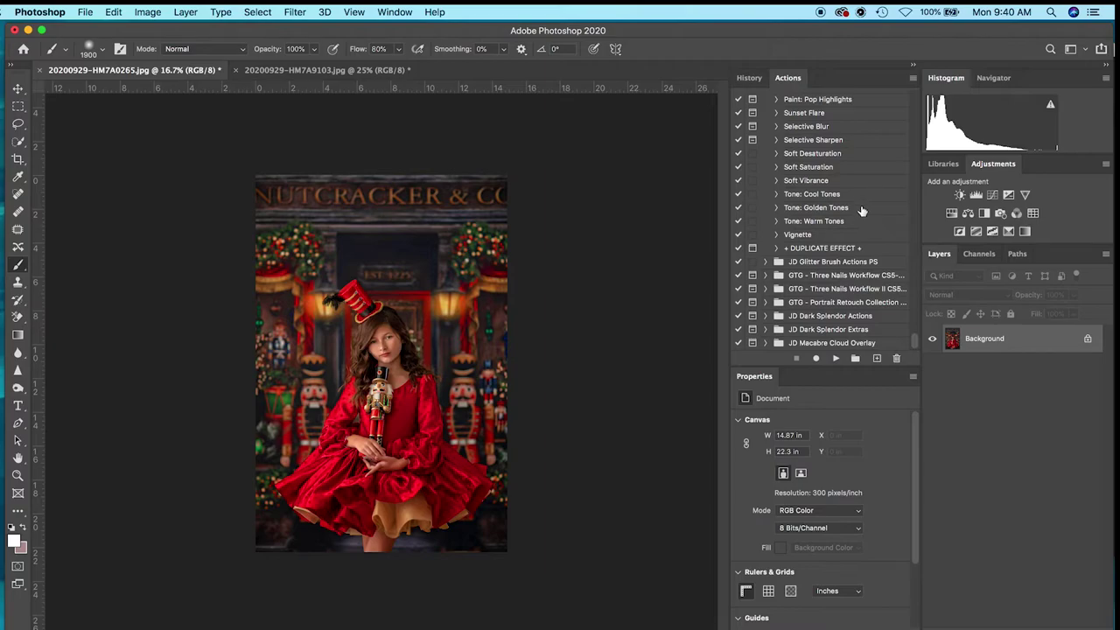
click(861, 211)
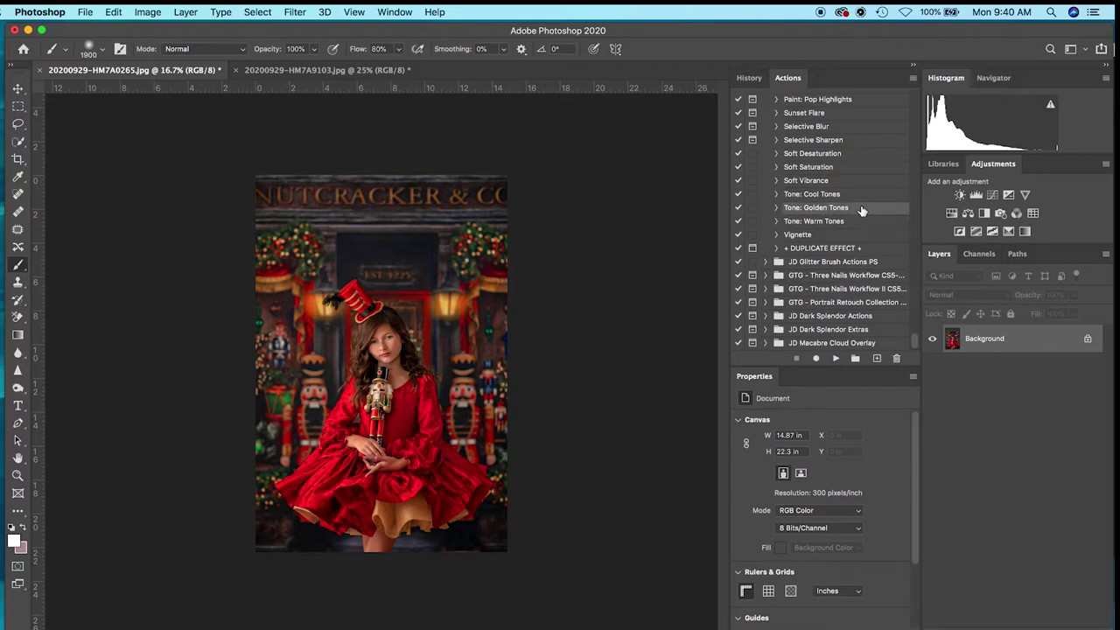
click(835, 358)
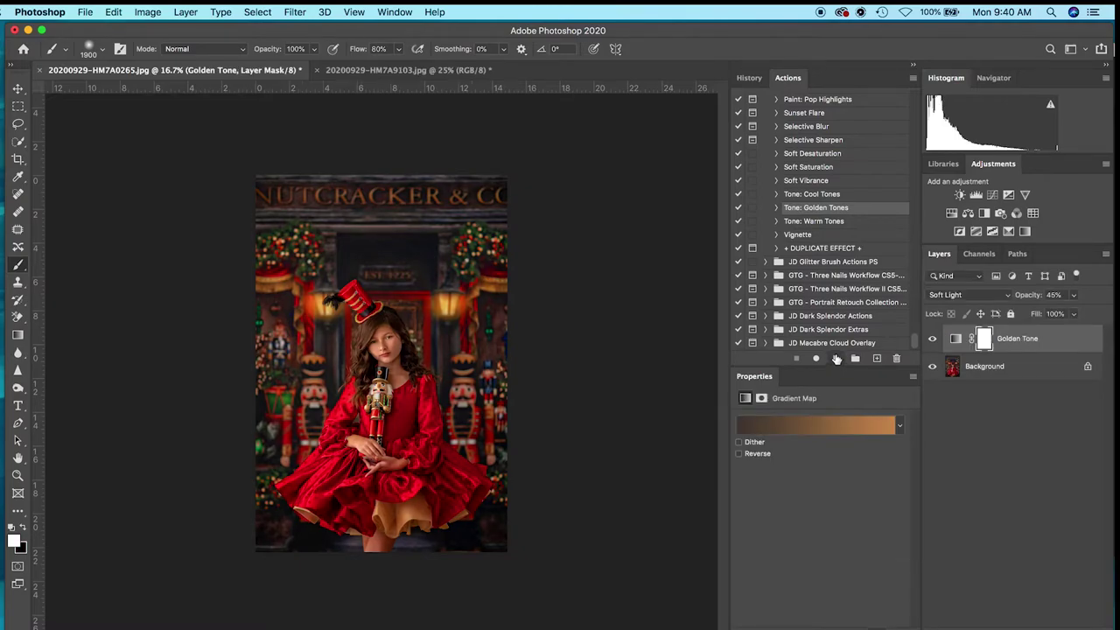
click(934, 339)
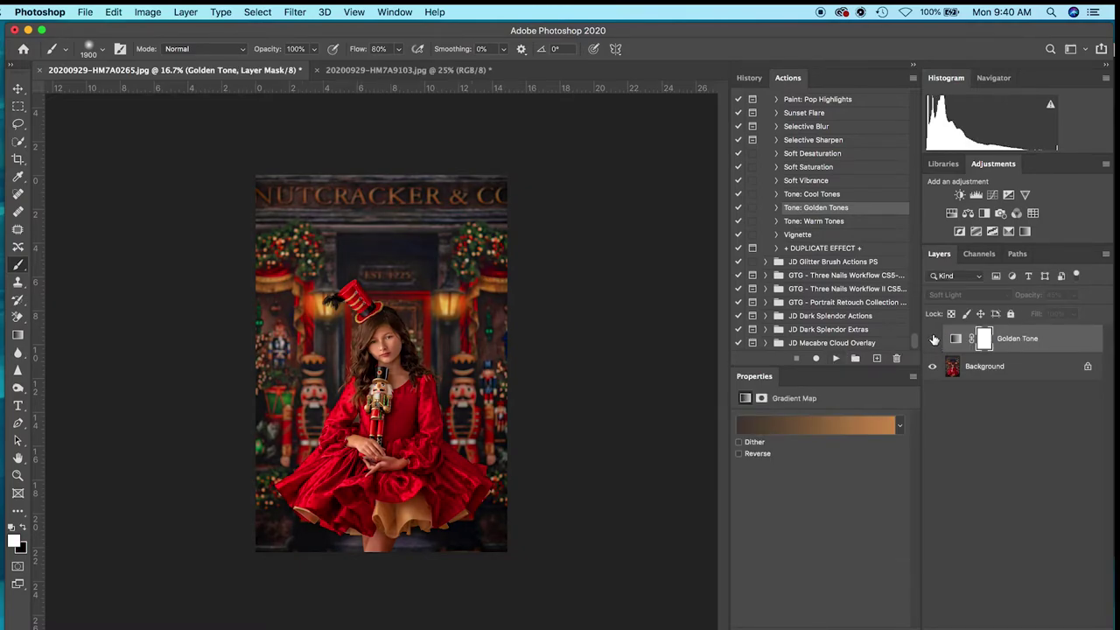
click(933, 338)
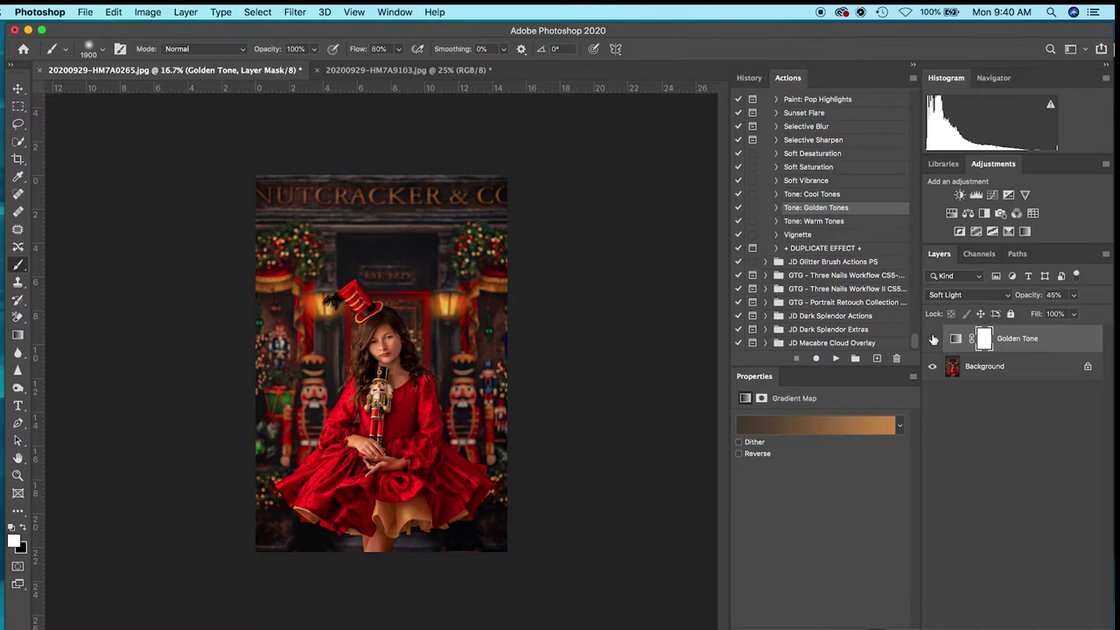
click(933, 339)
click(933, 339)
click(933, 339)
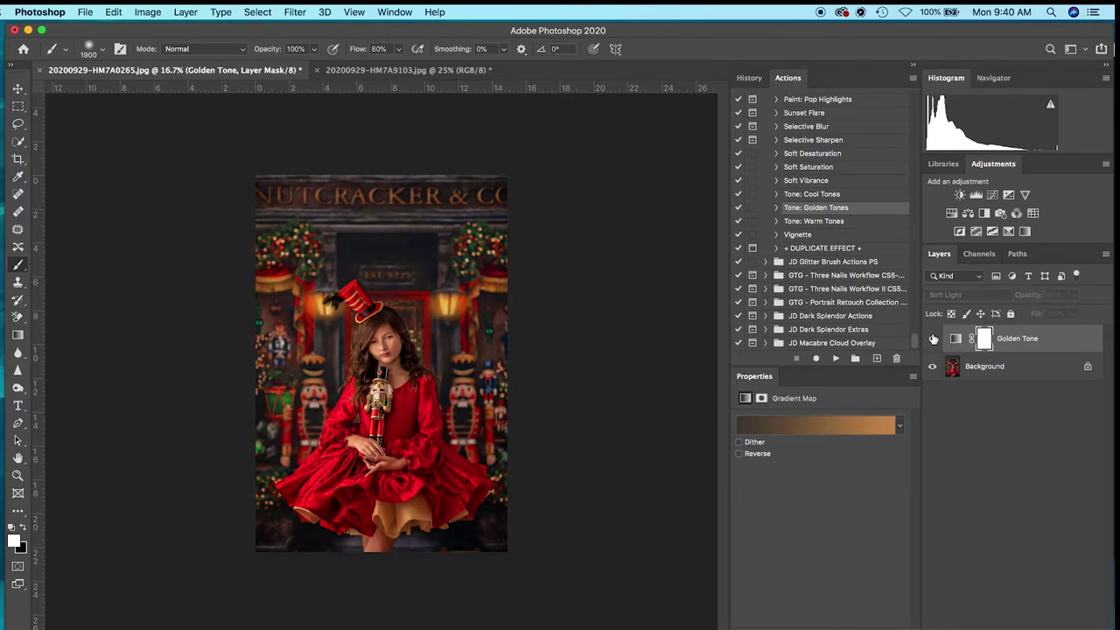
click(934, 339)
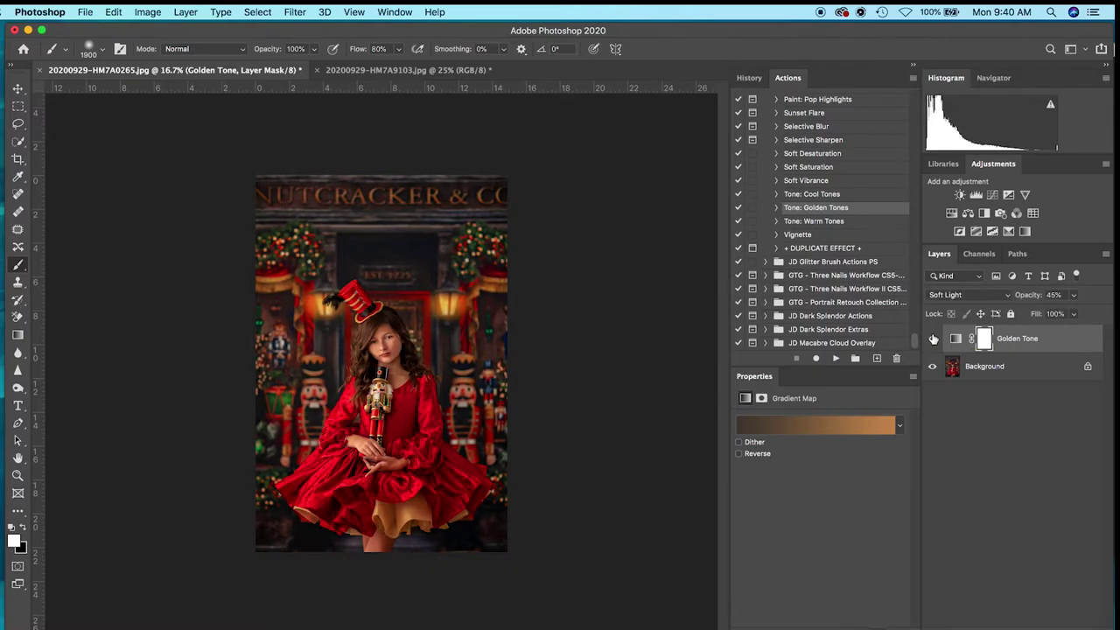
click(984, 339)
key(BackSpace)
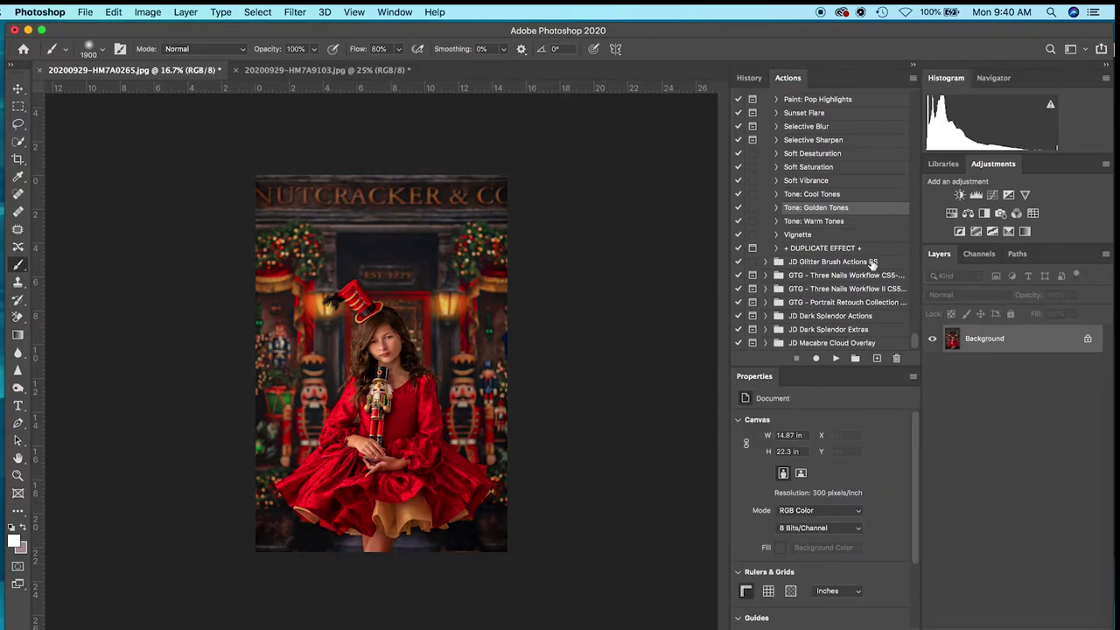
Play the Sculpted action again on the red-dress portrait, continuing past the flatten warning.
scroll(872, 265, down, 15)
scroll(872, 265, up, 5)
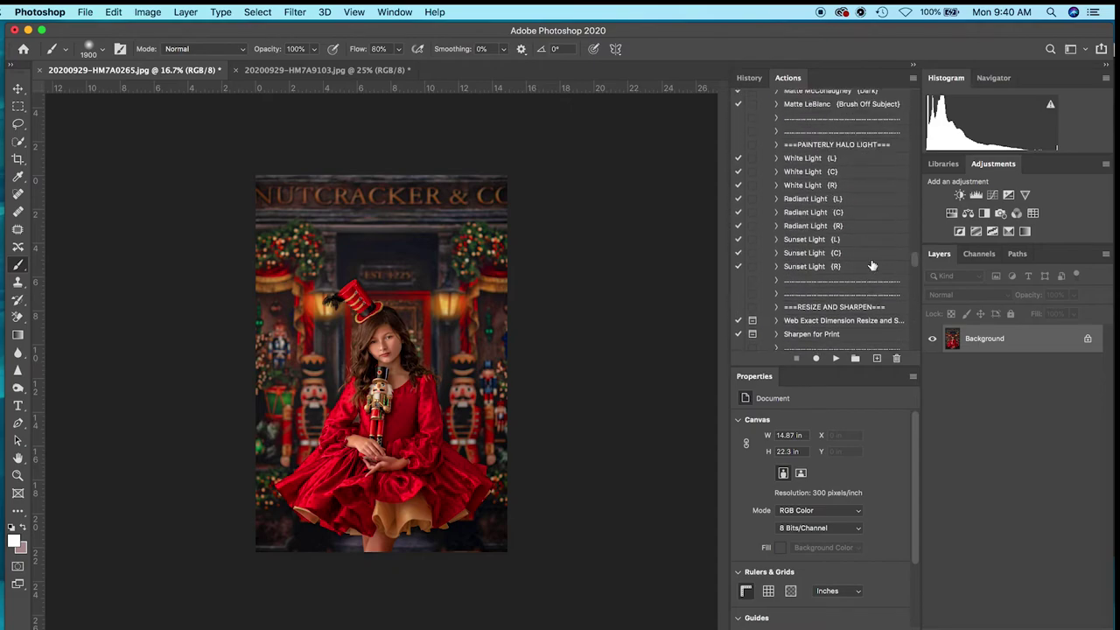
scroll(873, 265, up, 10)
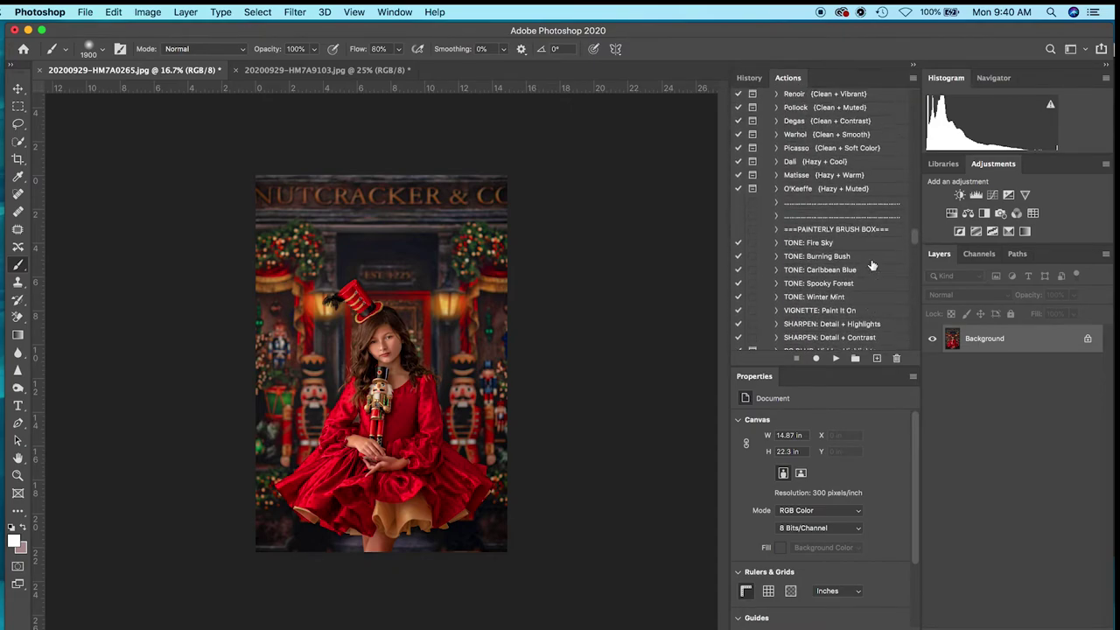
scroll(872, 265, down, 10)
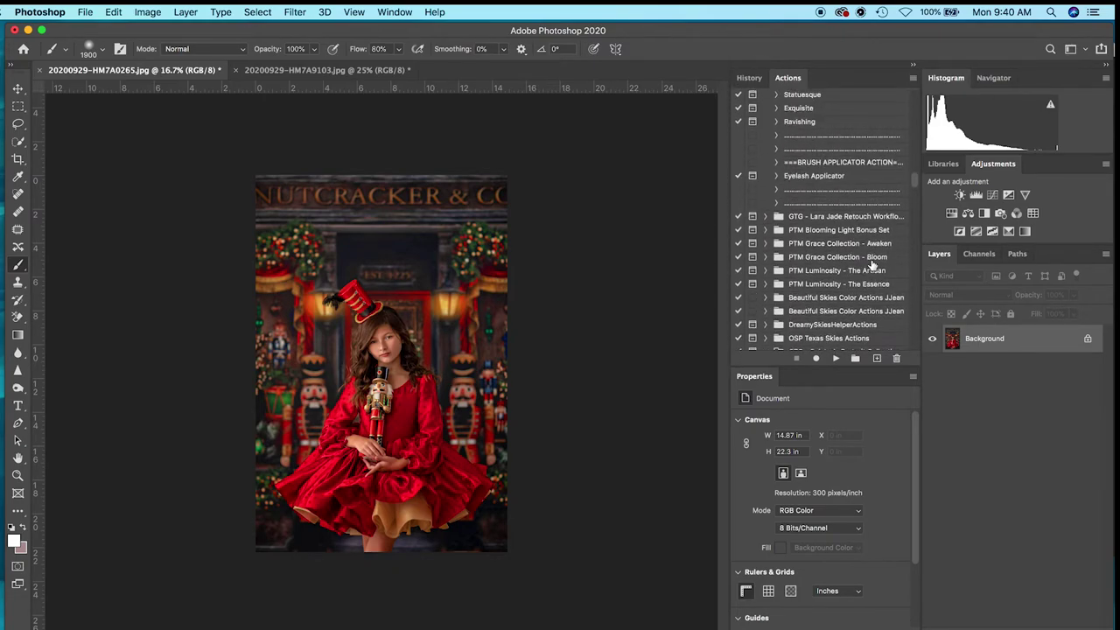
click(825, 159)
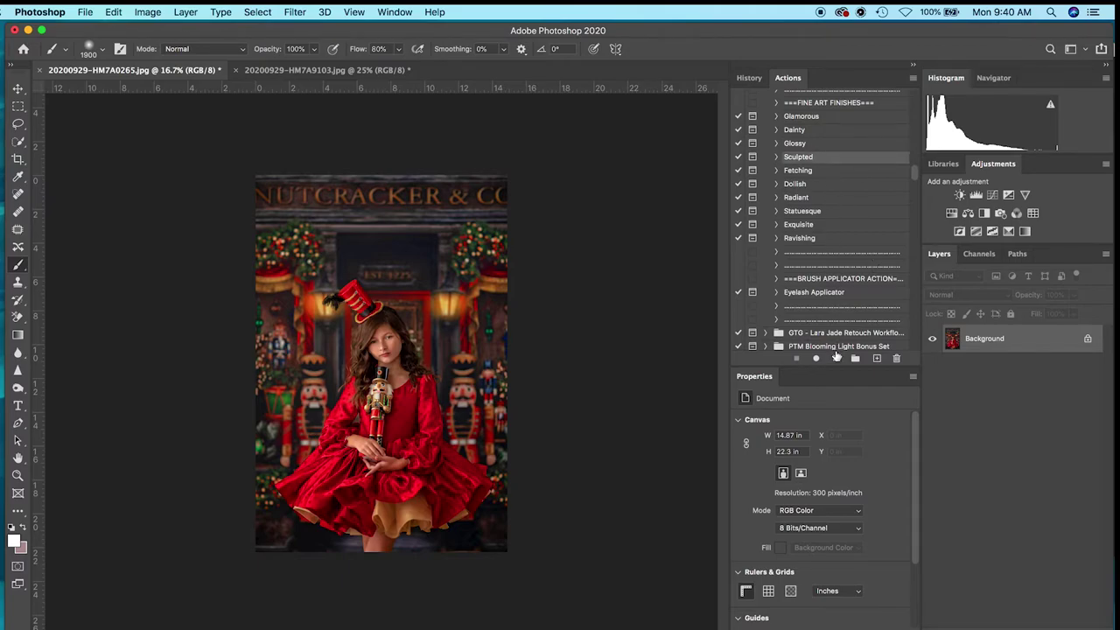
click(837, 360)
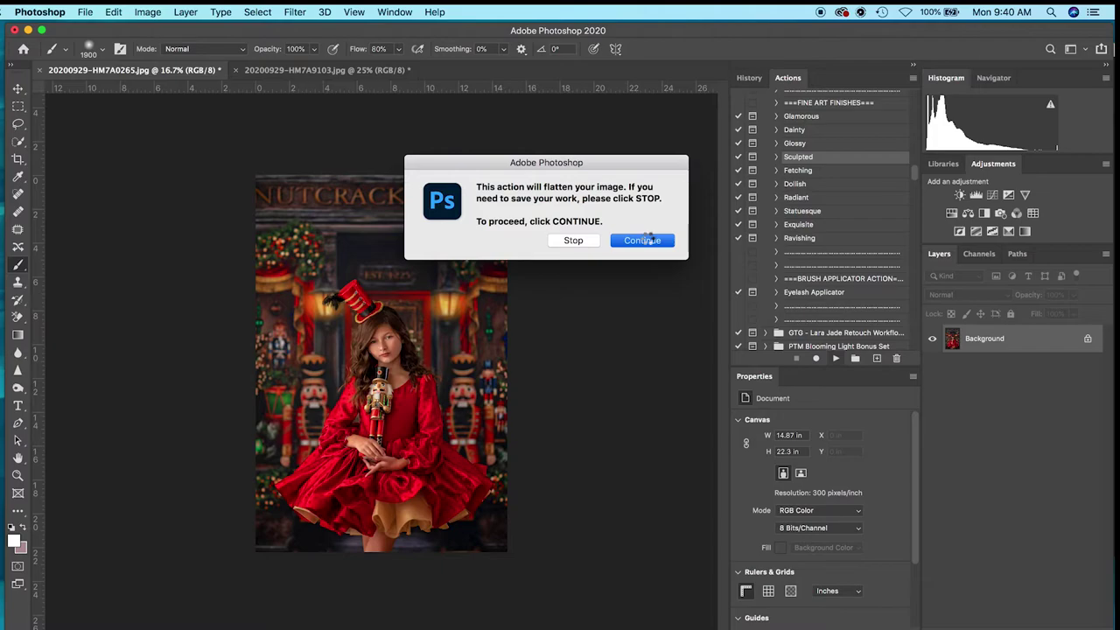
click(645, 240)
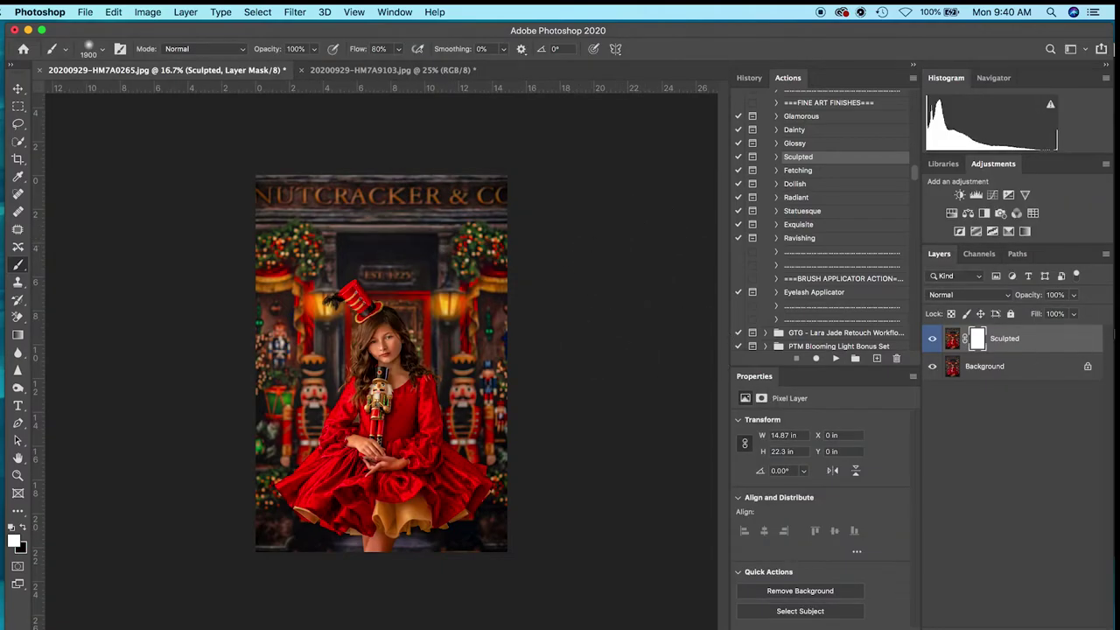
Lower the new Sculpted layer to 54% opacity and flatten the image.
click(1074, 296)
mouse_move(1074, 313)
mouse_down()
mouse_move(1011, 315)
mouse_move(1047, 325)
mouse_up()
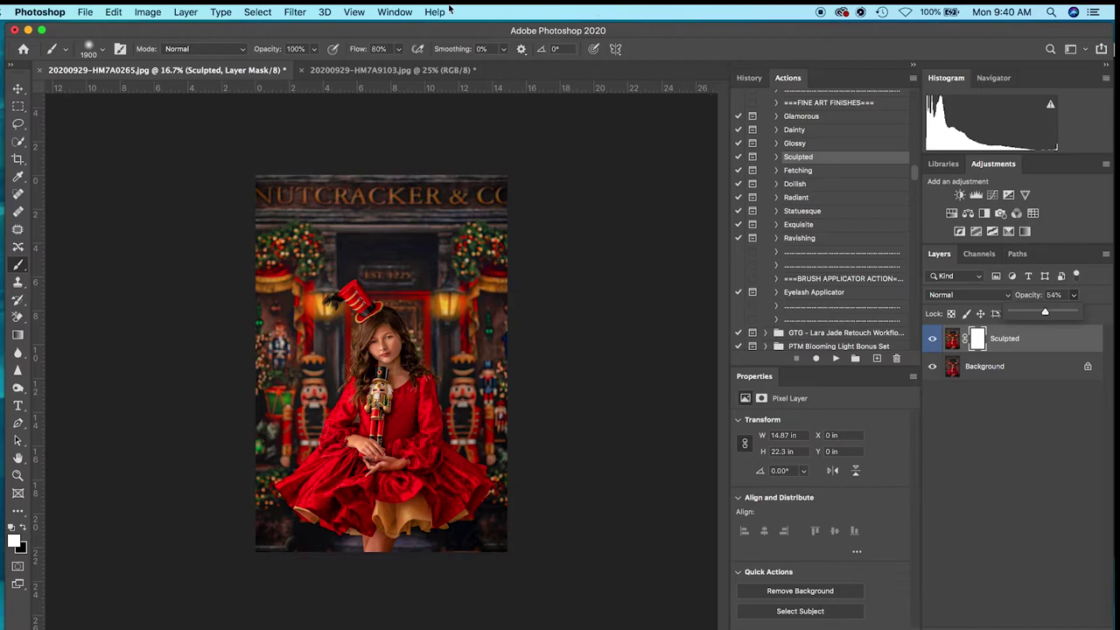
click(182, 11)
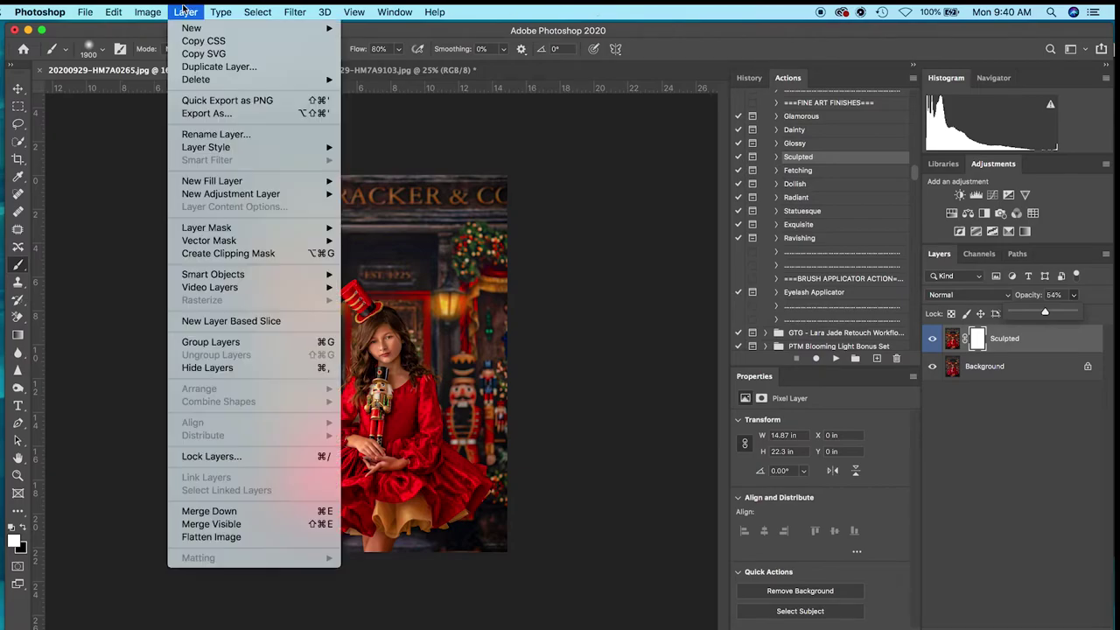
click(241, 535)
key(super+plus)
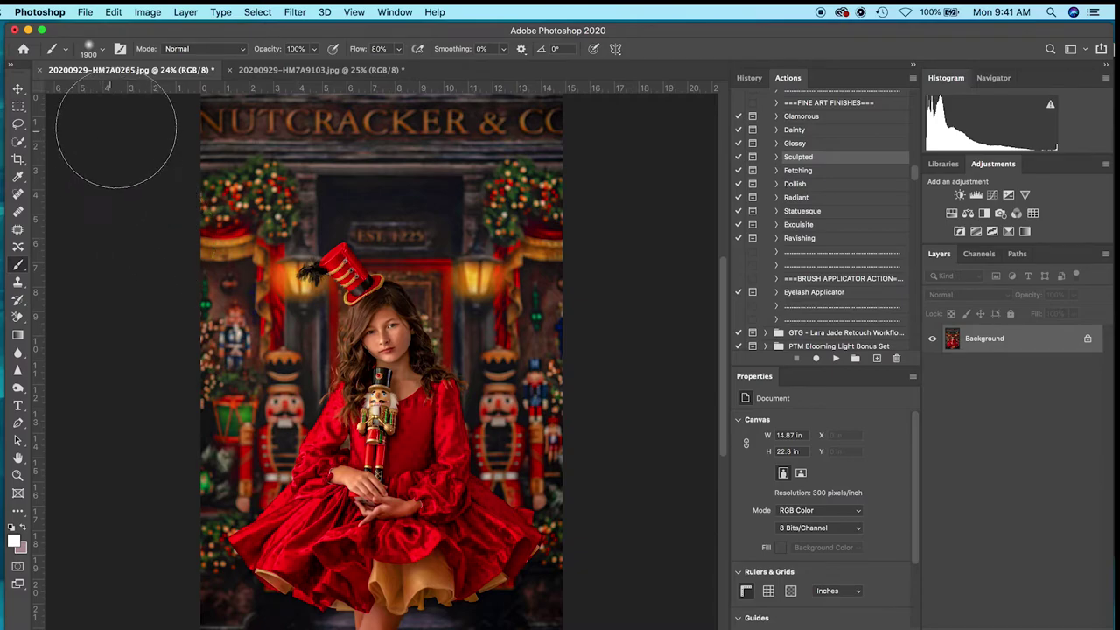
With the green-dress portrait showing, open the Winter Play snow overlay folder and pick Snow Overlay 15.
click(304, 71)
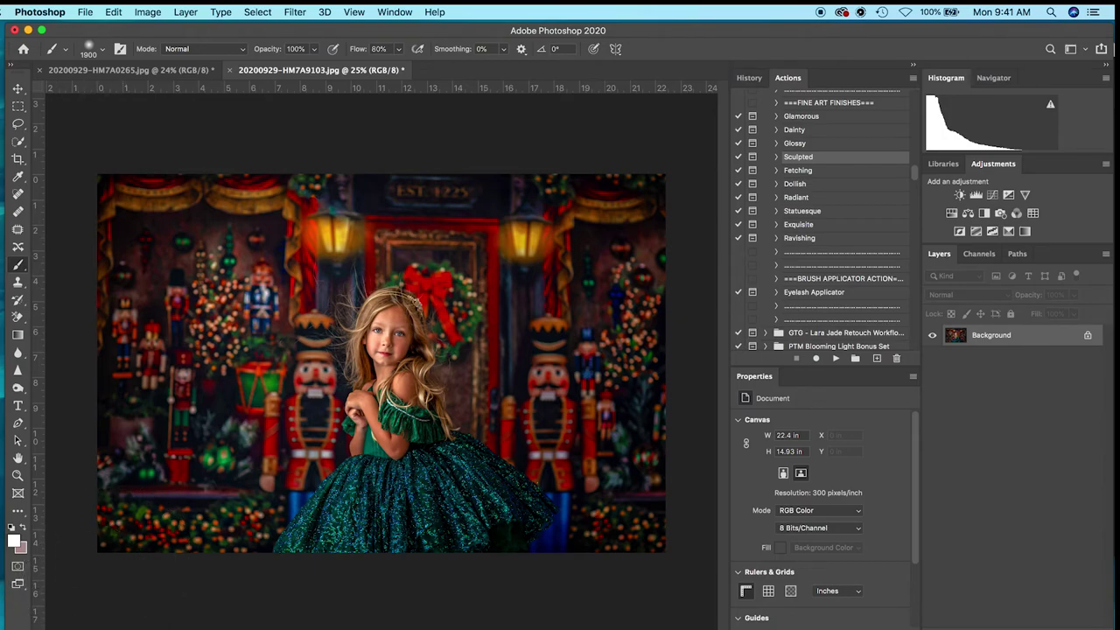
key(super+Tab)
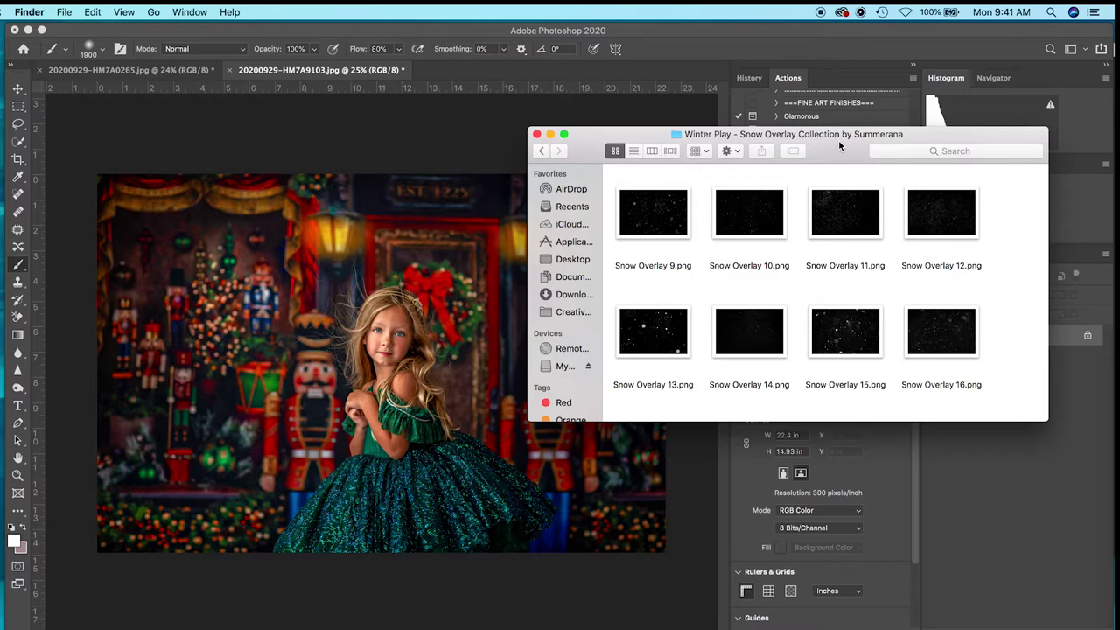
click(856, 341)
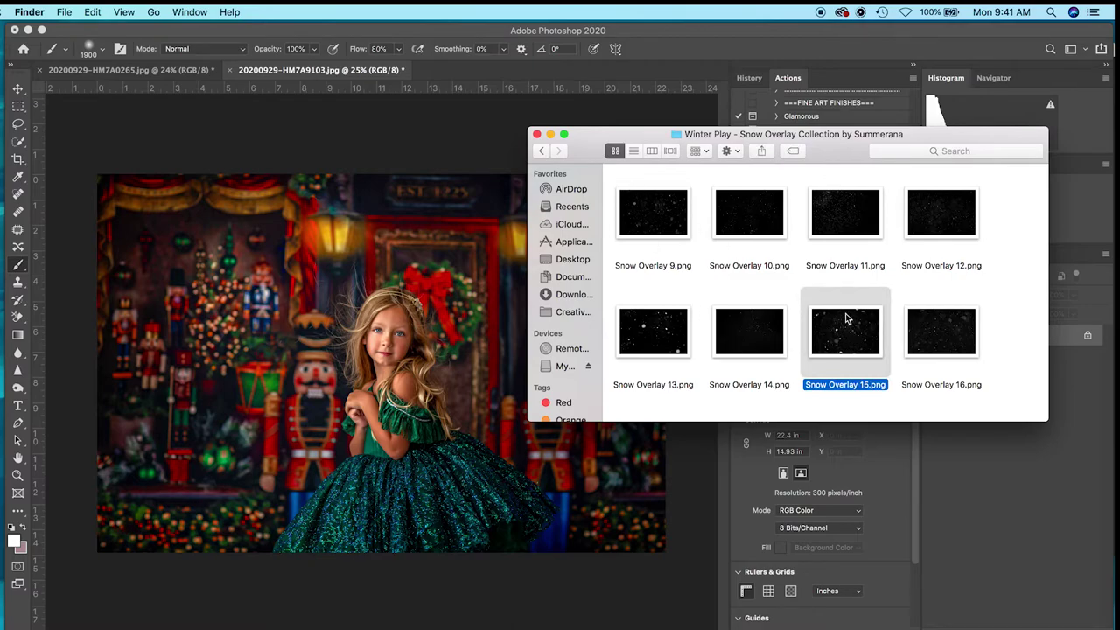
scroll(840, 319, down, 5)
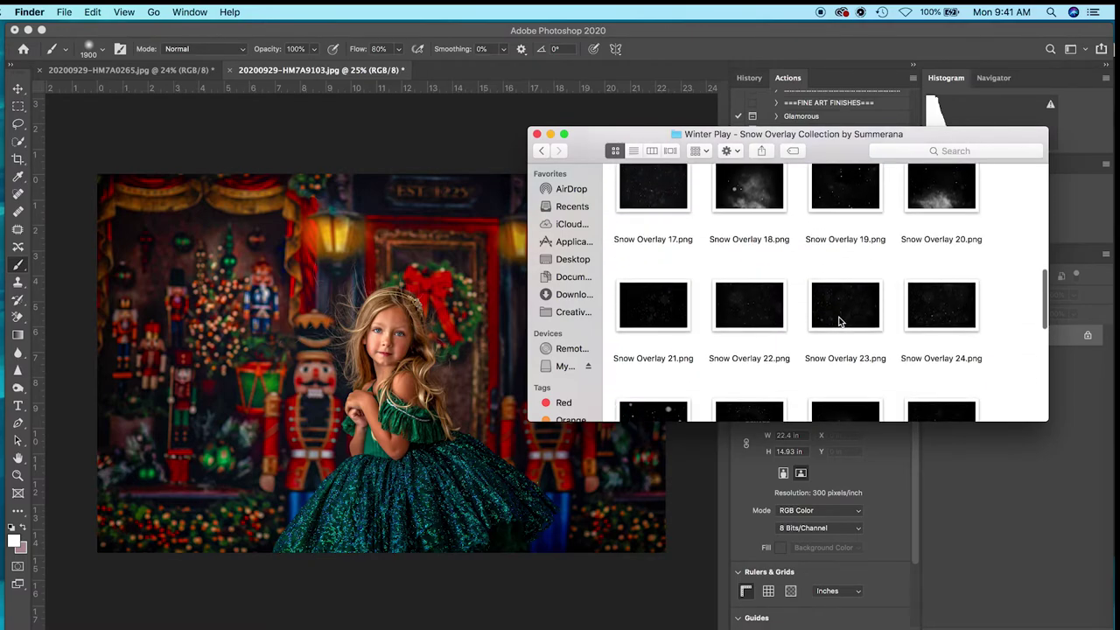
scroll(838, 322, up, 3)
scroll(840, 289, up, 1)
drag(842, 241, 323, 315)
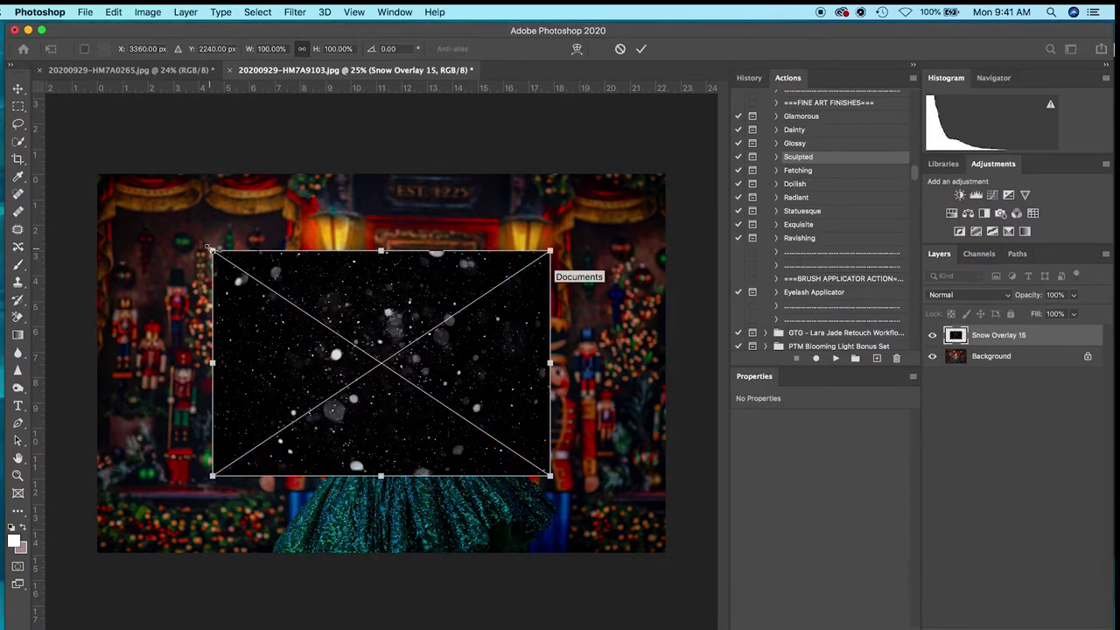
click(619, 49)
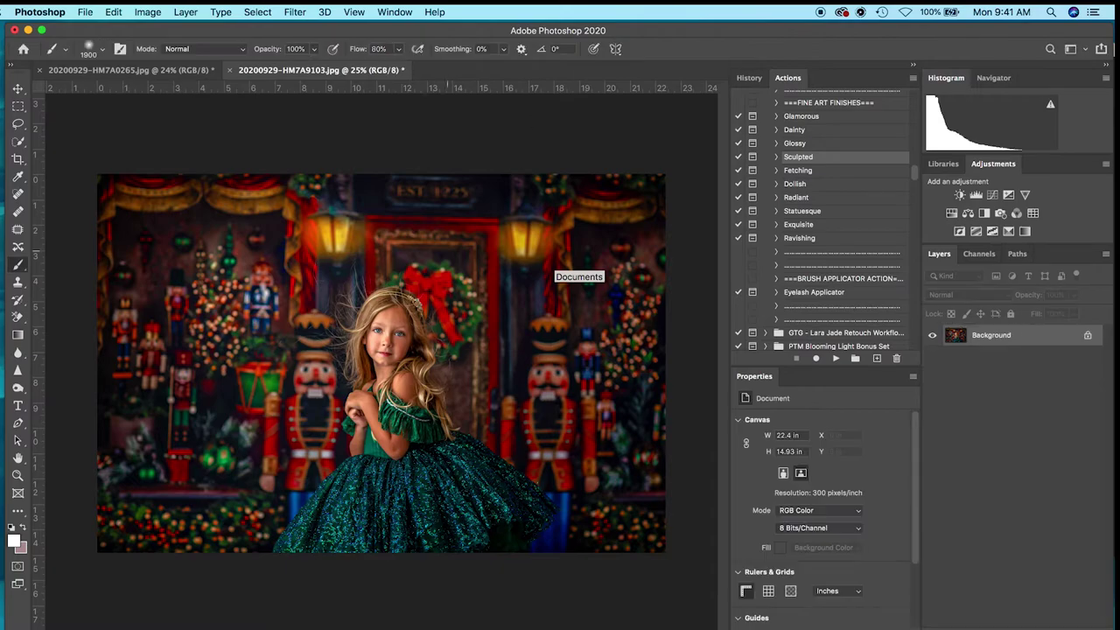
key(super+Tab)
scroll(760, 358, down, 1)
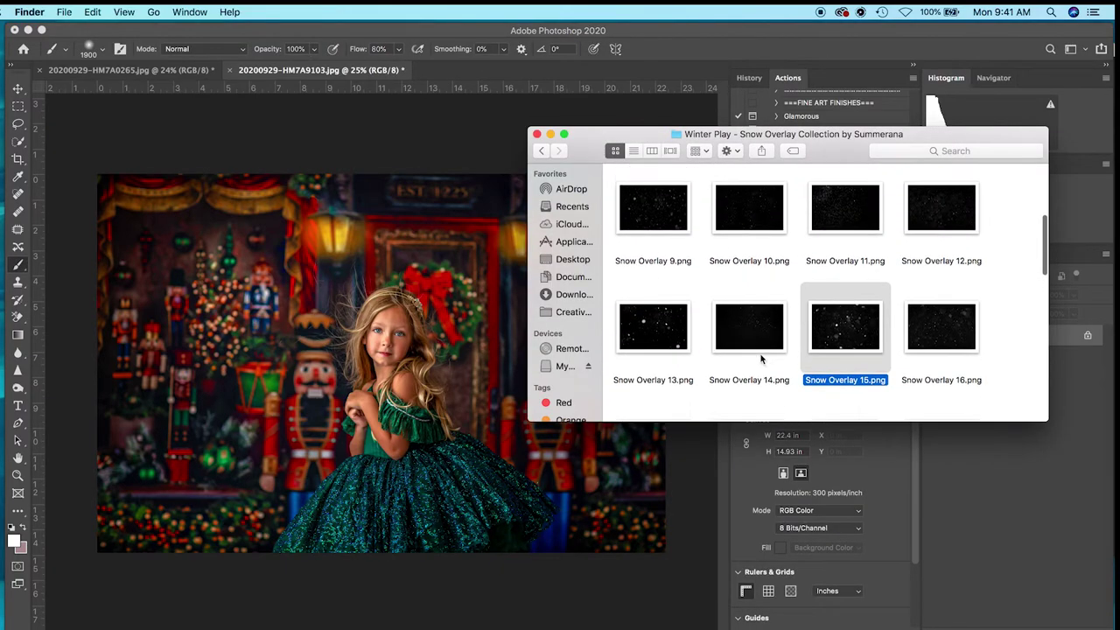
scroll(830, 280, down, 2)
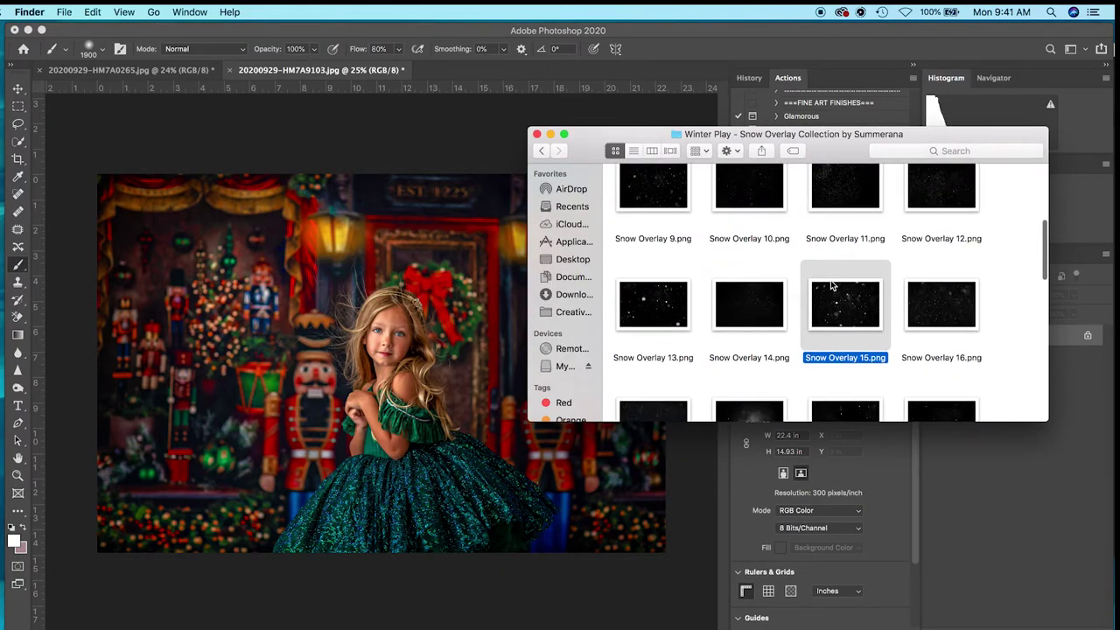
click(849, 174)
drag(849, 175, 391, 317)
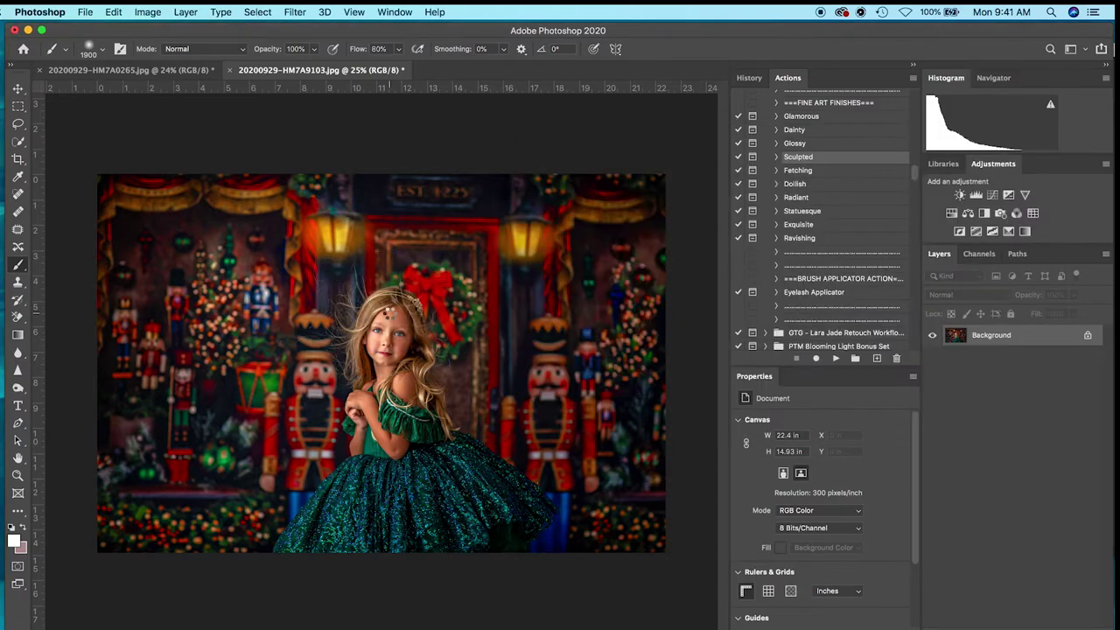
click(619, 49)
key(super+Tab)
scroll(871, 332, down, 6)
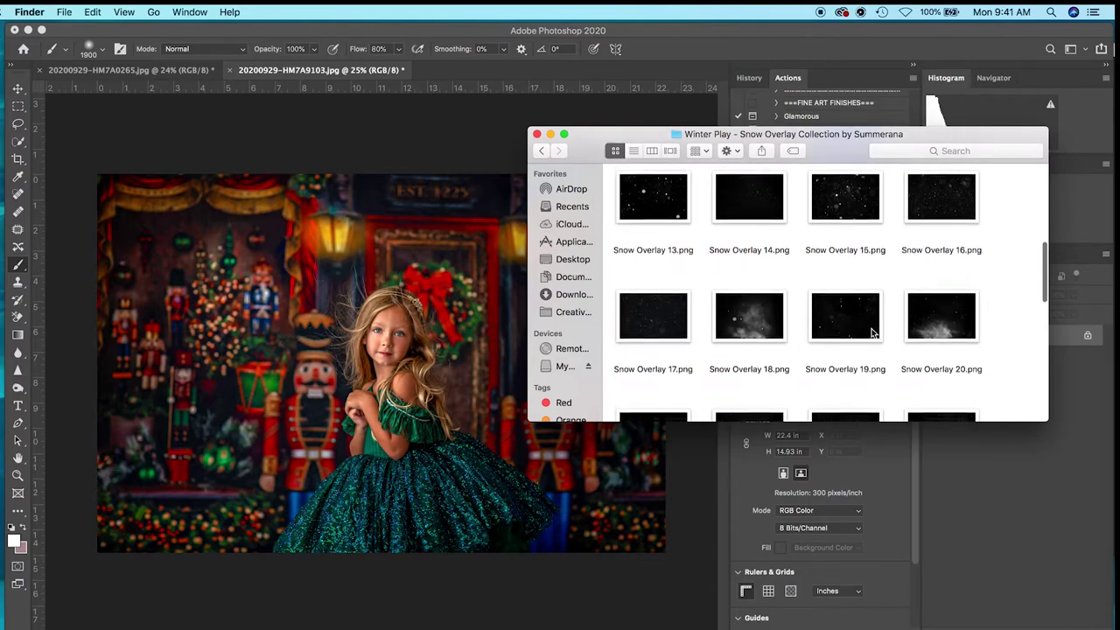
scroll(871, 333, down, 5)
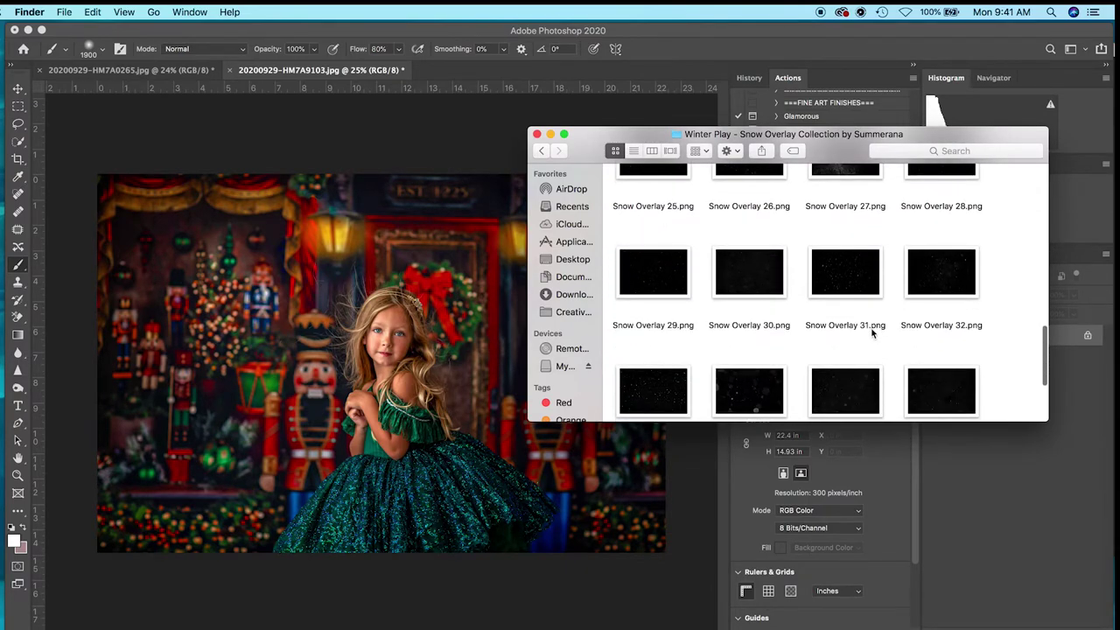
Place Snow Overlay 34 onto the green-dress portrait and stretch it to cover the whole photo.
scroll(871, 332, down, 3)
click(739, 265)
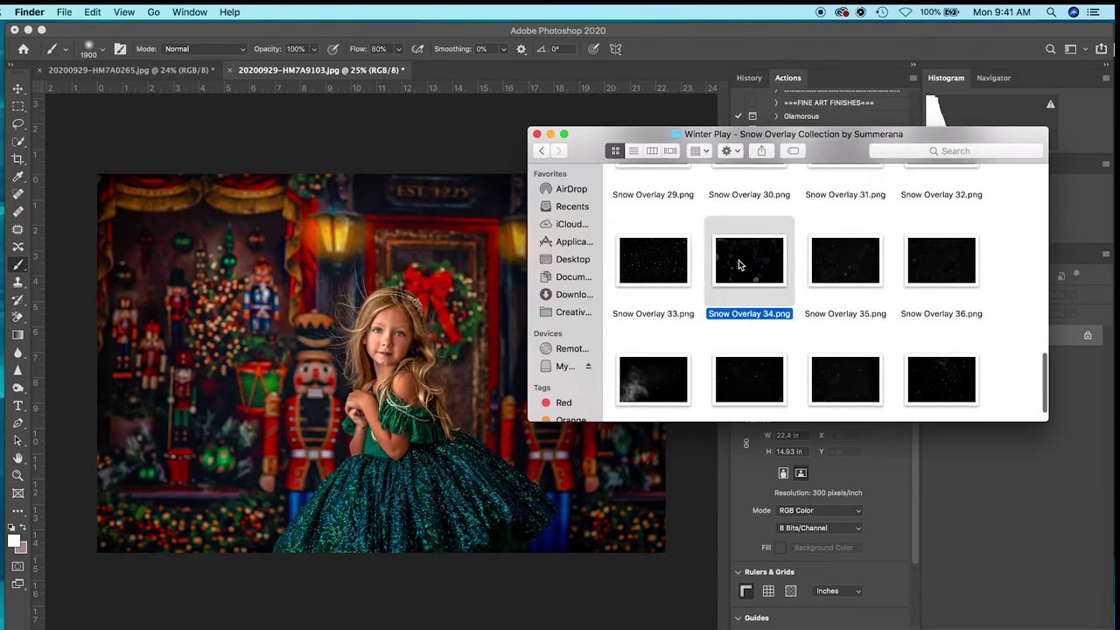
drag(739, 265, 376, 325)
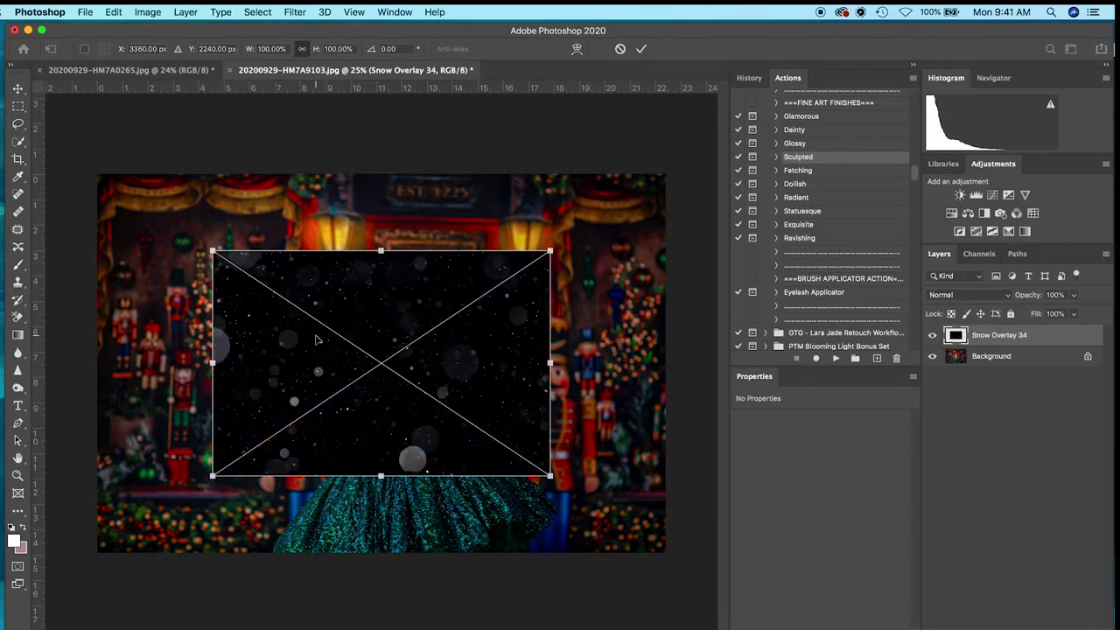
drag(219, 254, 103, 178)
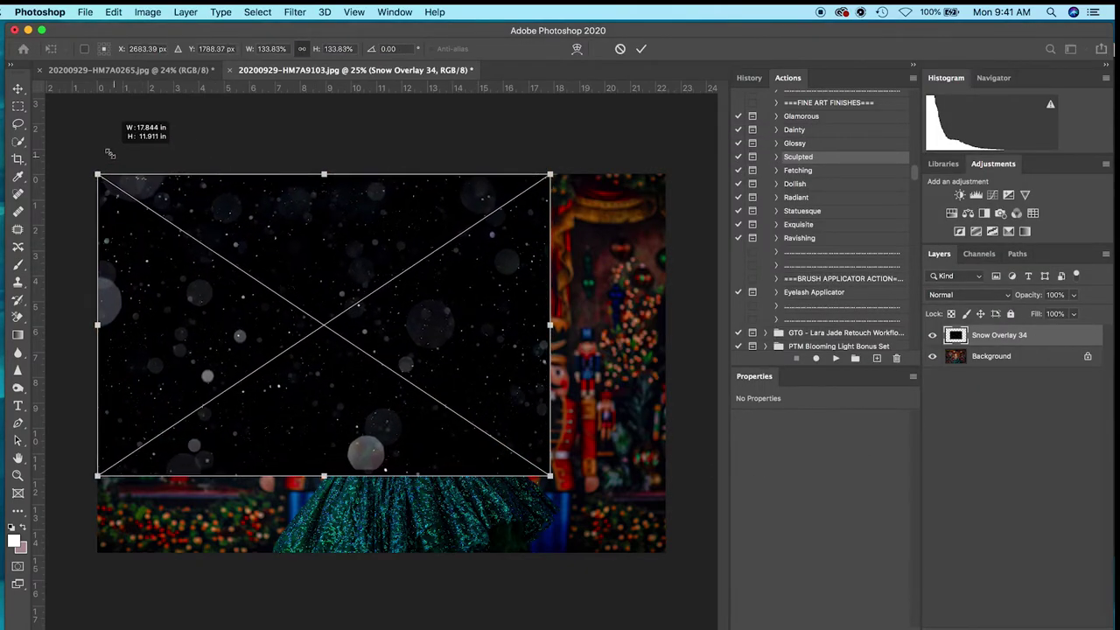
drag(550, 476, 665, 552)
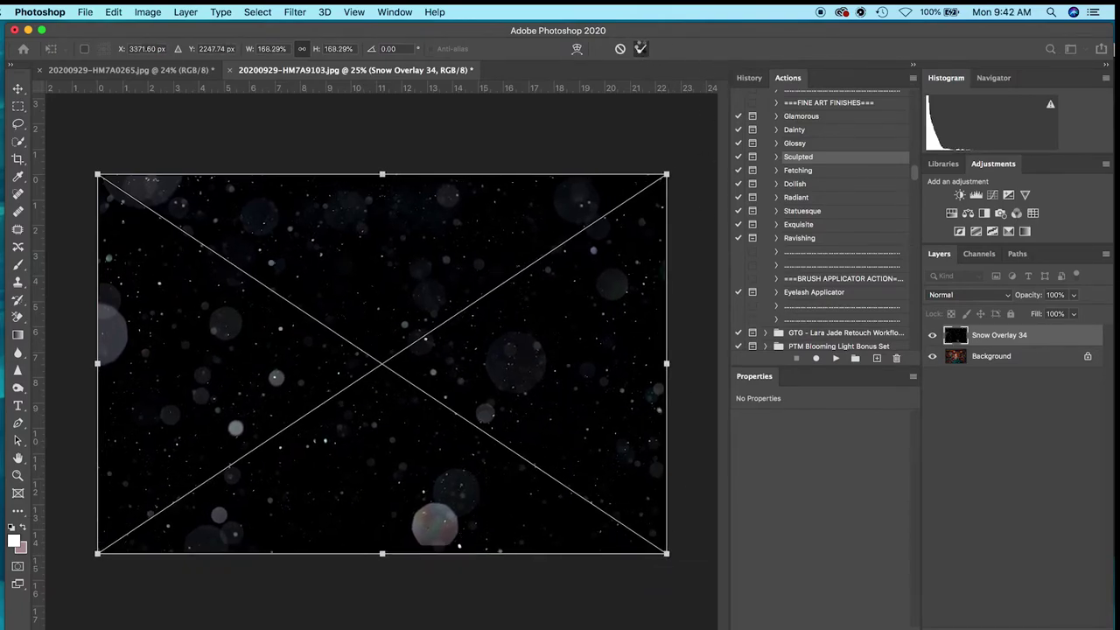
click(641, 49)
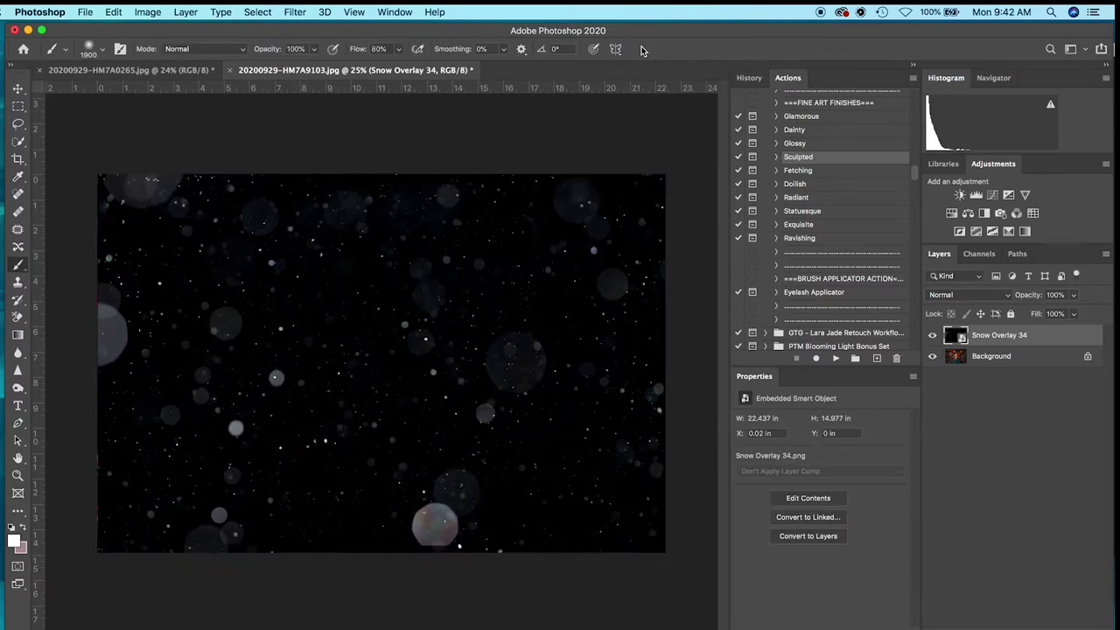
click(986, 300)
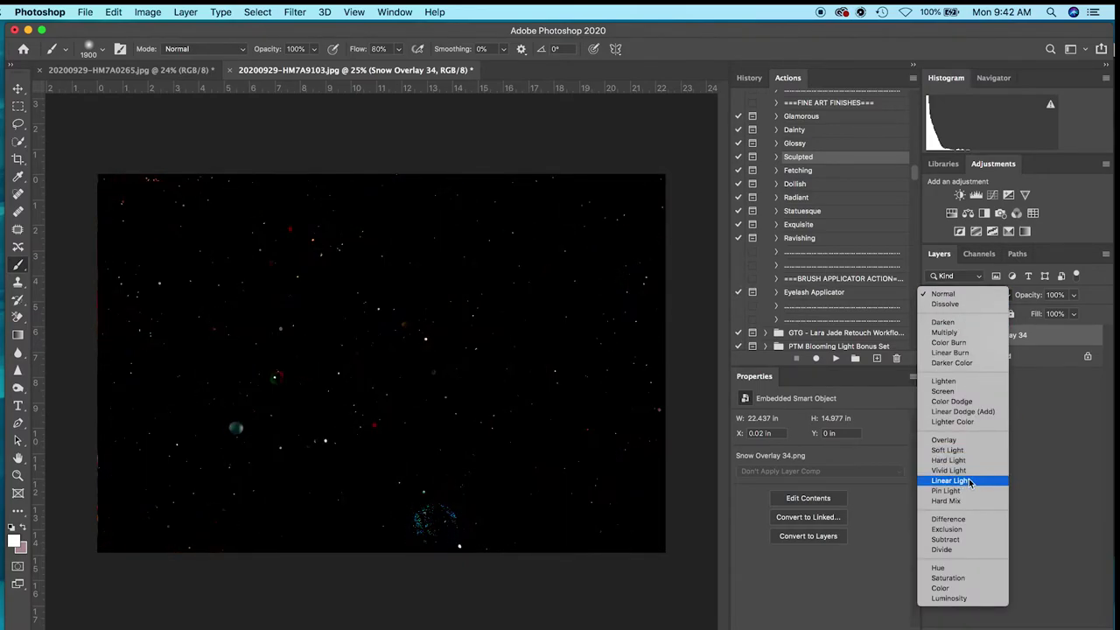
Set Snow Overlay 34 to Screen blend mode at 77% opacity, comparing it on and off.
click(958, 396)
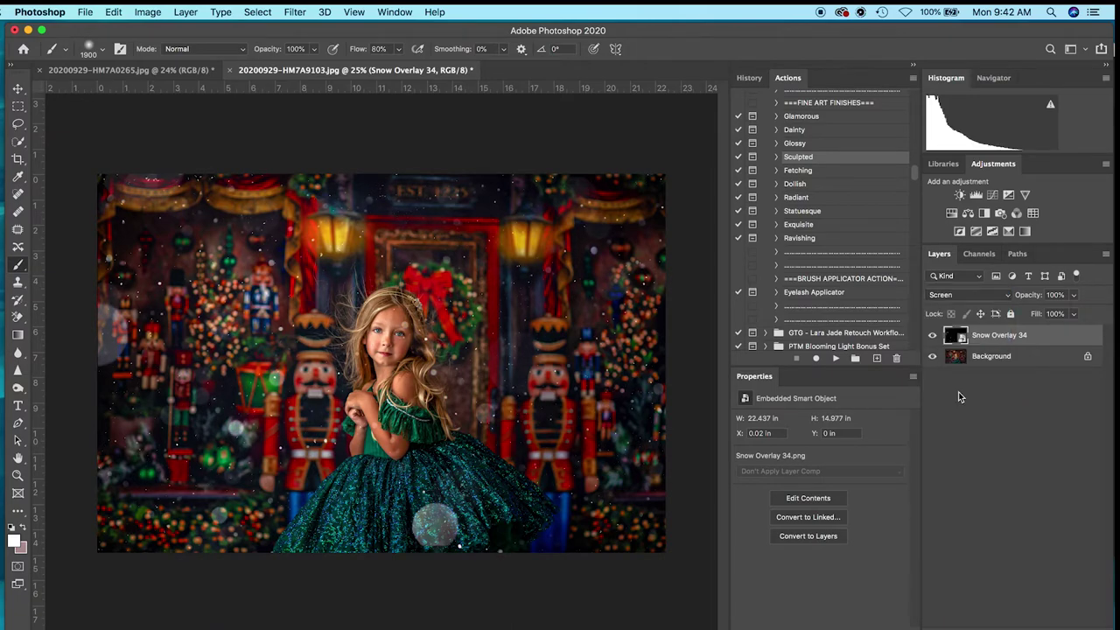
click(1073, 295)
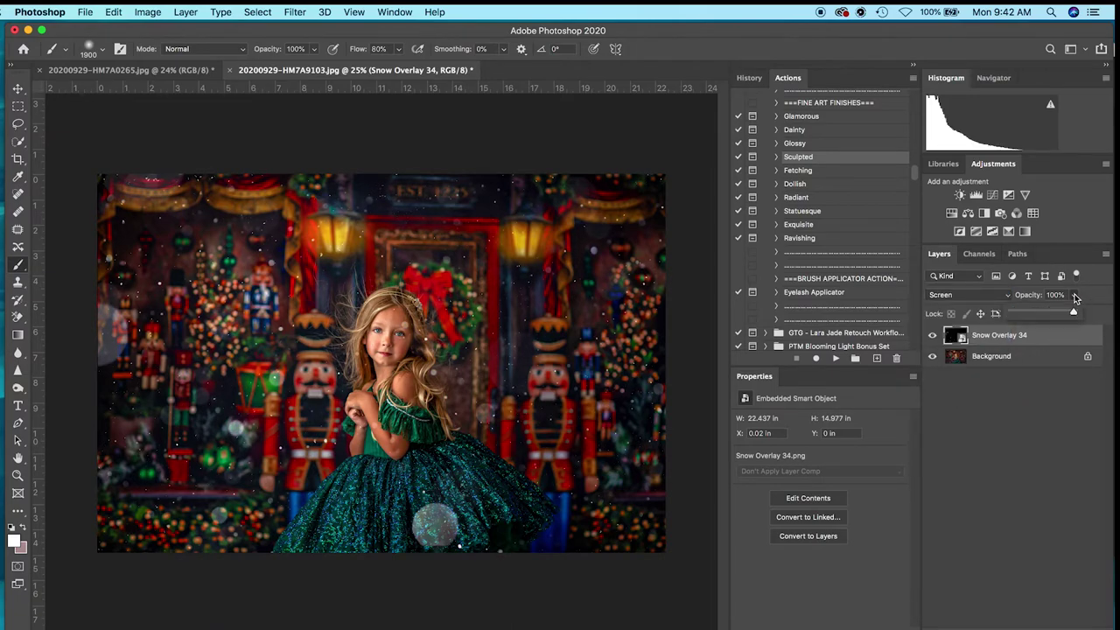
drag(1074, 315, 1061, 315)
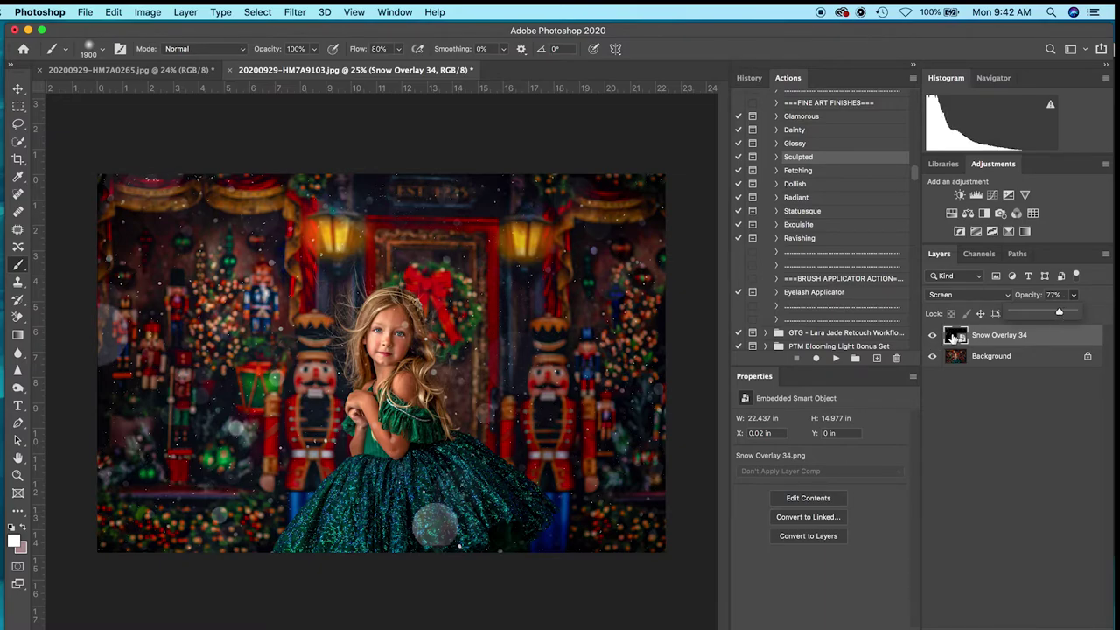
click(953, 338)
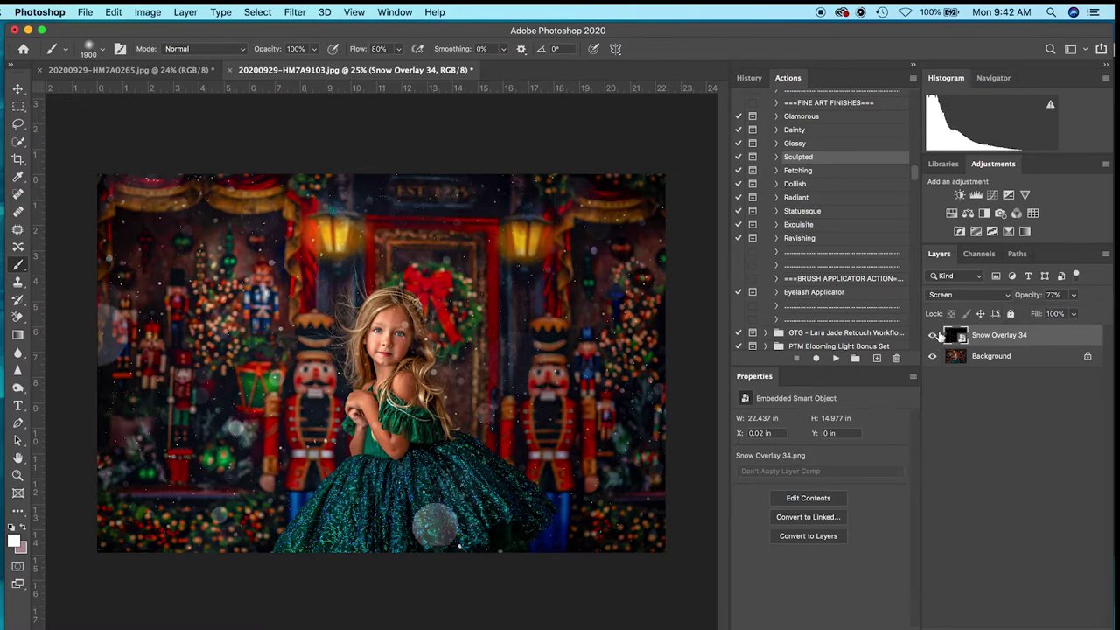
click(932, 336)
click(932, 336)
Scale the snow overlay beyond the photo edges and shift it left.
click(17, 89)
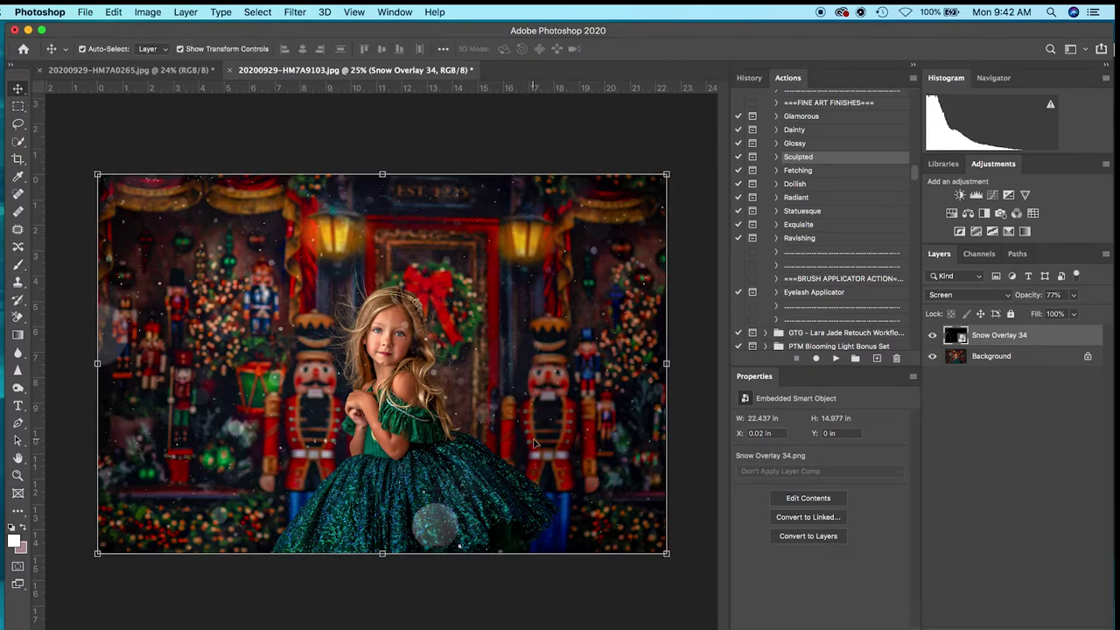
drag(664, 557, 737, 627)
drag(611, 417, 557, 411)
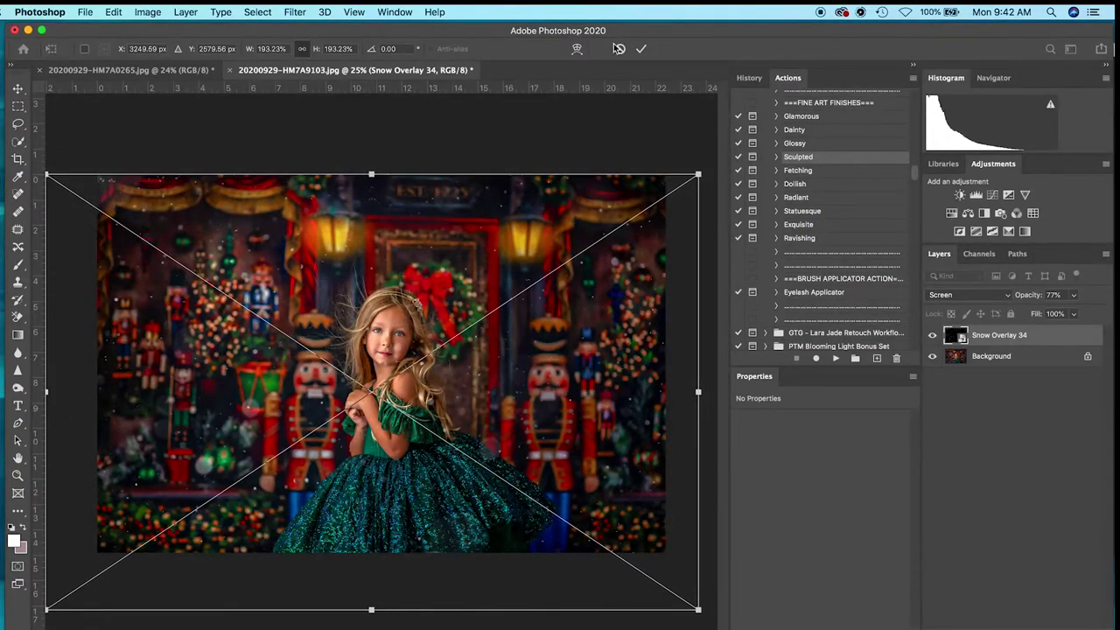
click(640, 48)
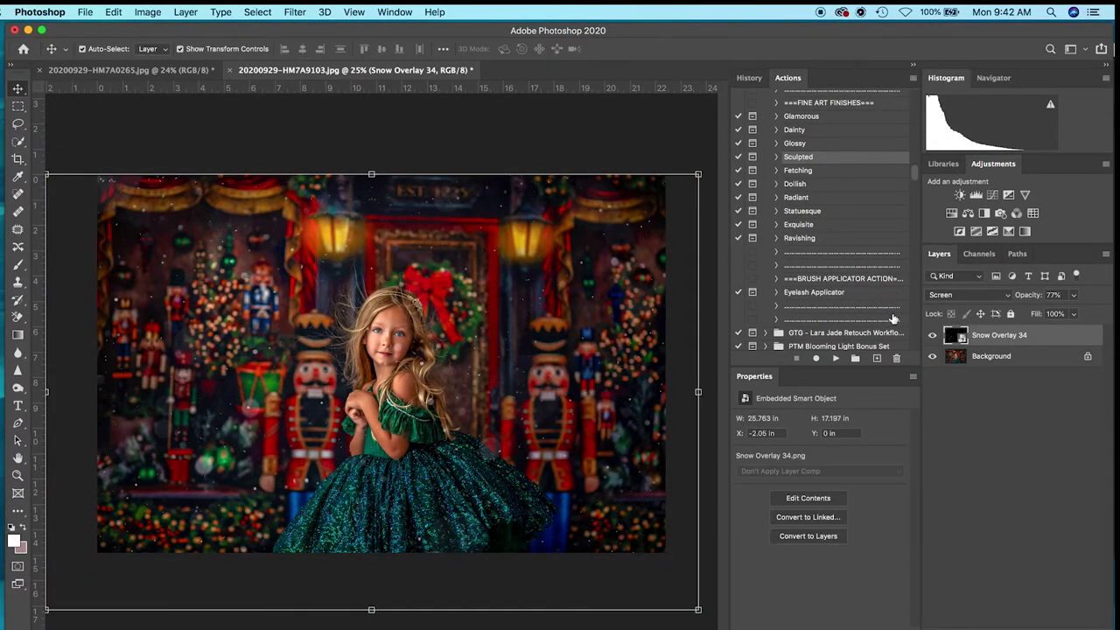
Add a layer mask to Snow Overlay 34 and brush black over the girl's face.
click(1023, 623)
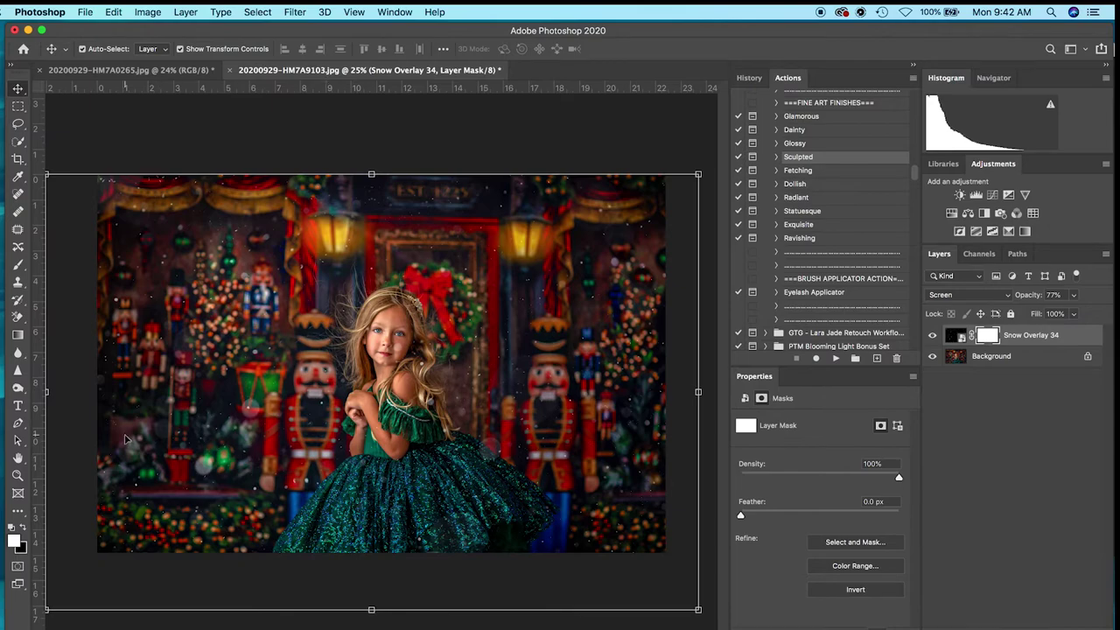
click(23, 527)
click(19, 265)
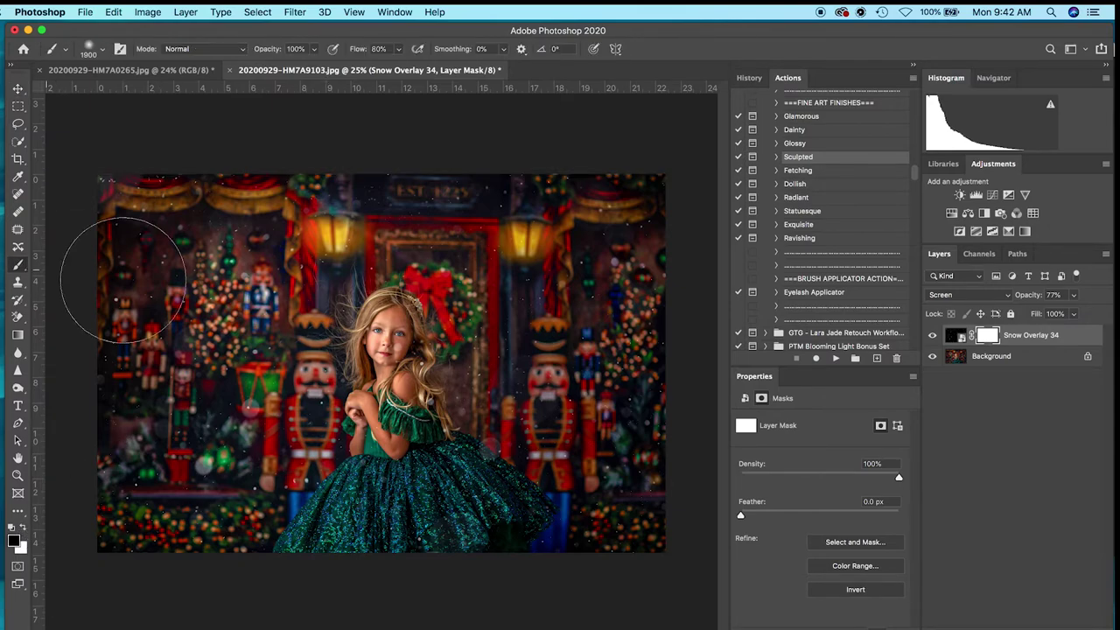
key(super+equal)
key(super+equal)
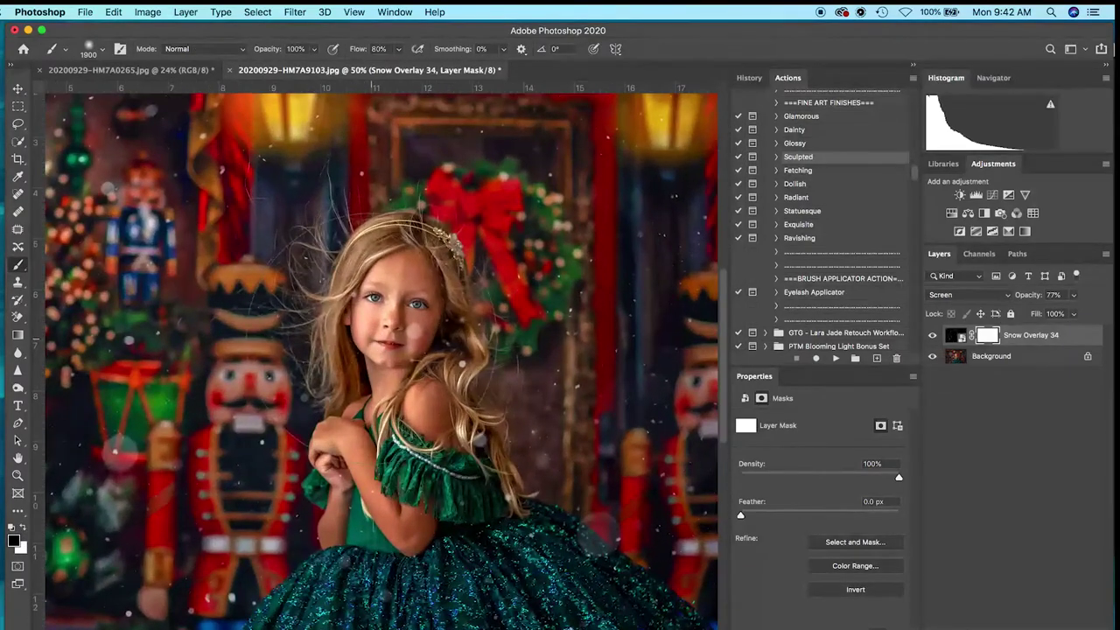
key(bracketleft)
key(bracketleft)
key(bracketleft)
key(bracketleft)
key(bracketleft)
key(bracketleft)
key(bracketleft)
key(bracketleft)
key(bracketleft)
mouse_move(407, 302)
mouse_down()
mouse_move(465, 355)
mouse_move(475, 345)
mouse_move(444, 346)
mouse_move(426, 272)
mouse_move(367, 360)
mouse_move(378, 337)
mouse_move(370, 388)
mouse_move(387, 374)
mouse_move(378, 310)
mouse_up()
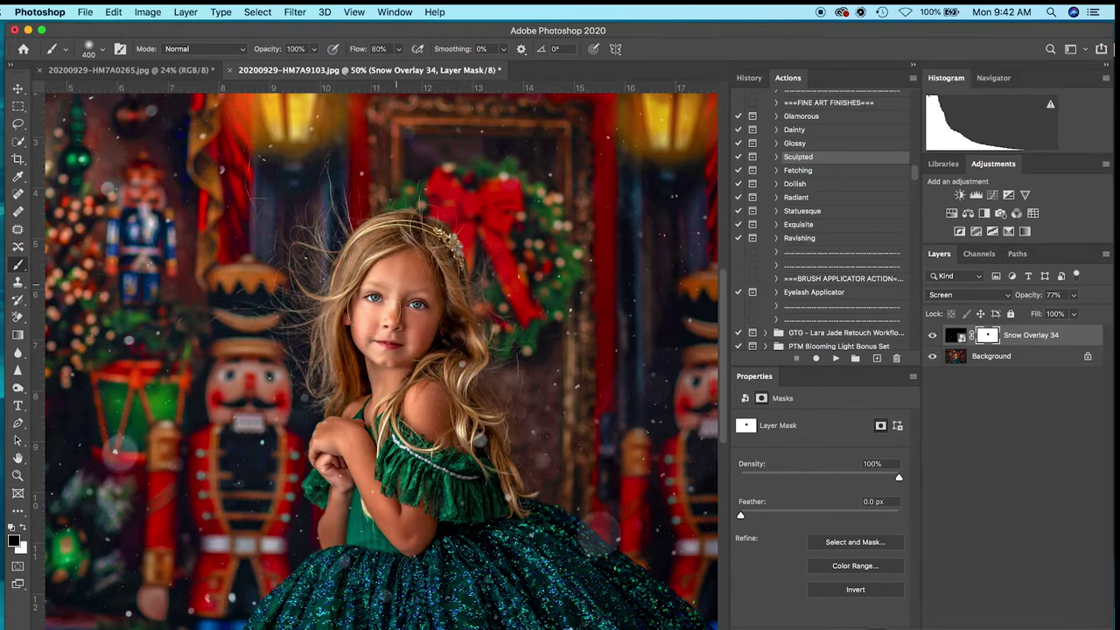
Fit the green-dress portrait on screen and toggle Snow Overlay 34 off and on to compare.
key(super+0)
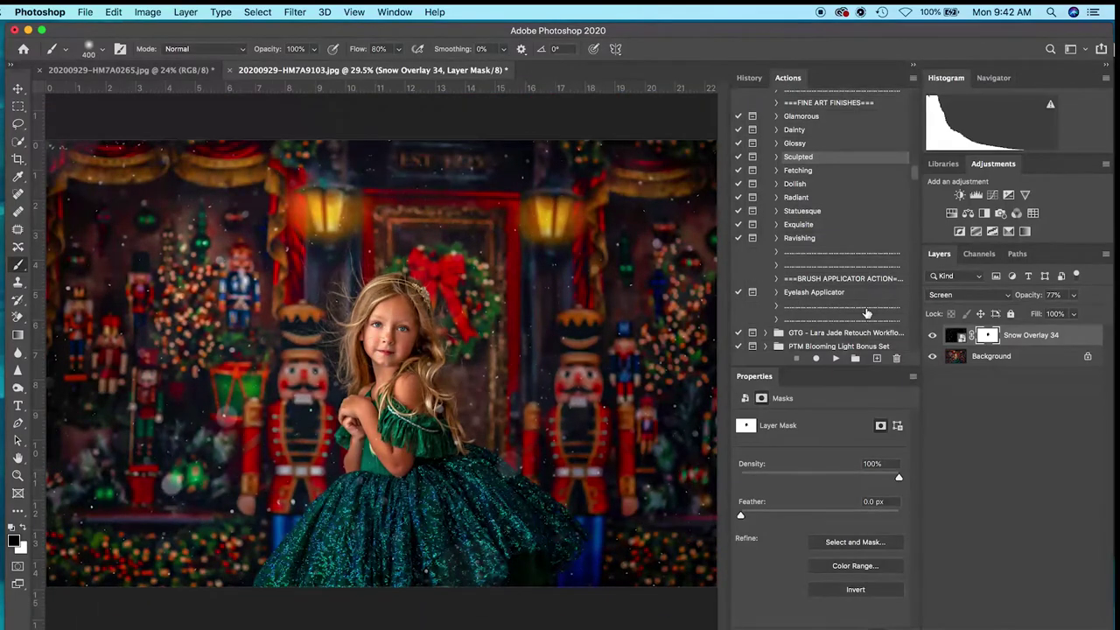
click(932, 335)
click(932, 335)
click(933, 335)
click(933, 335)
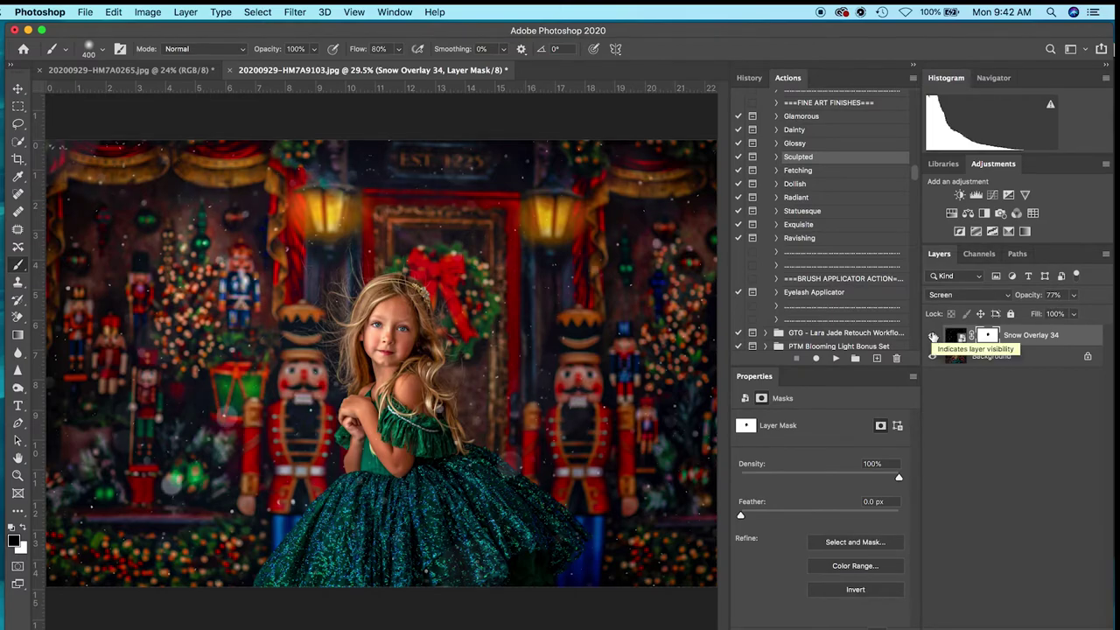
click(932, 336)
click(933, 336)
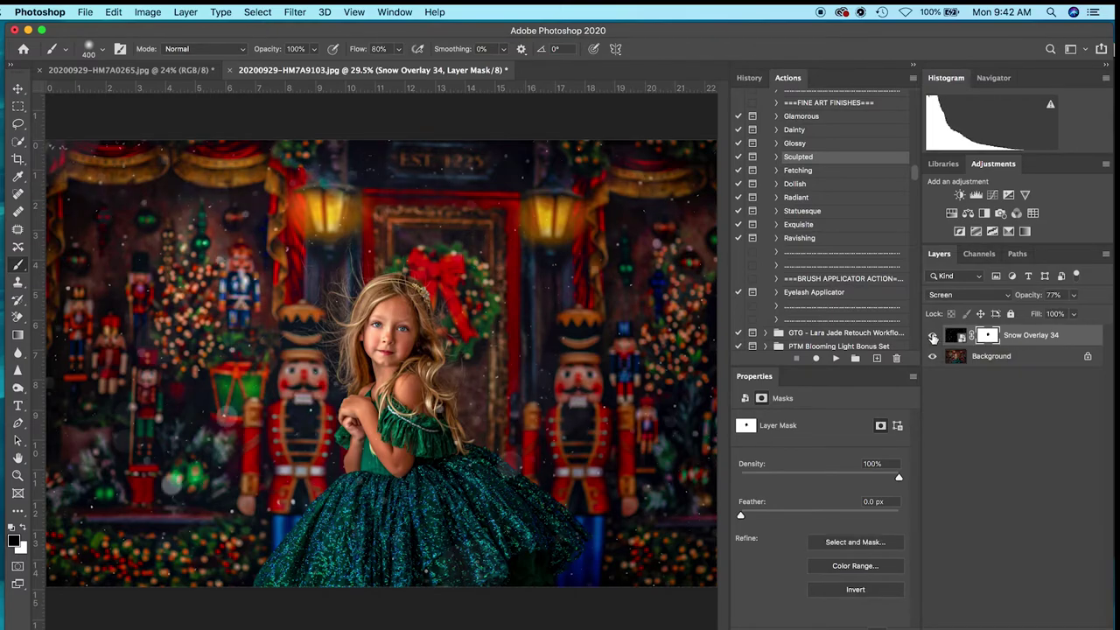
Place Snow Overlay 38 from the overlay folder onto the red-dress portrait.
click(131, 70)
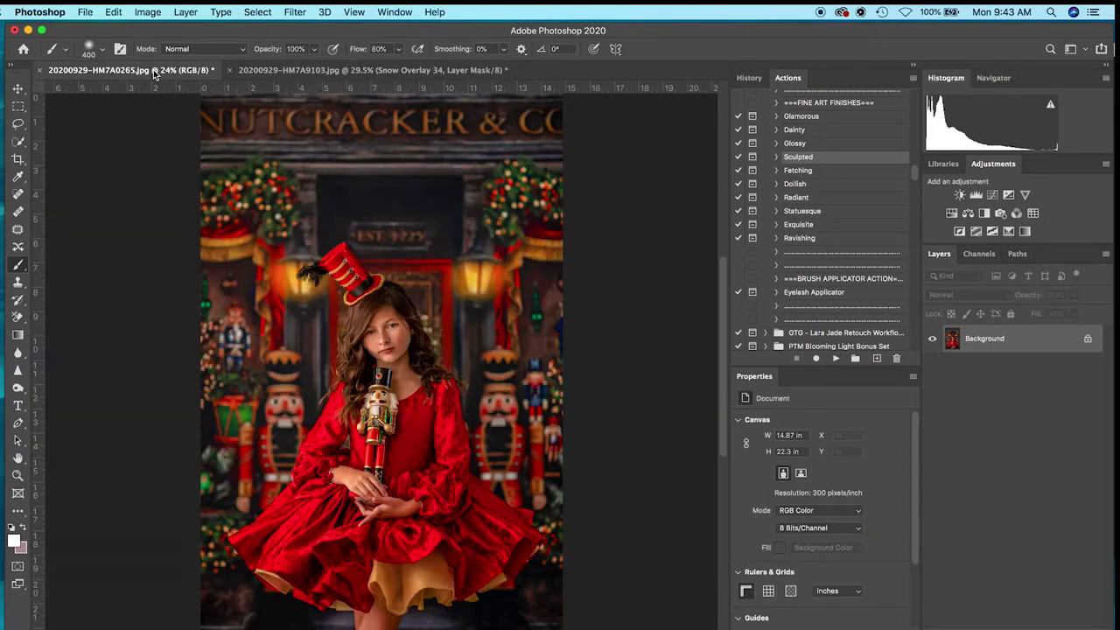
key(super+Tab)
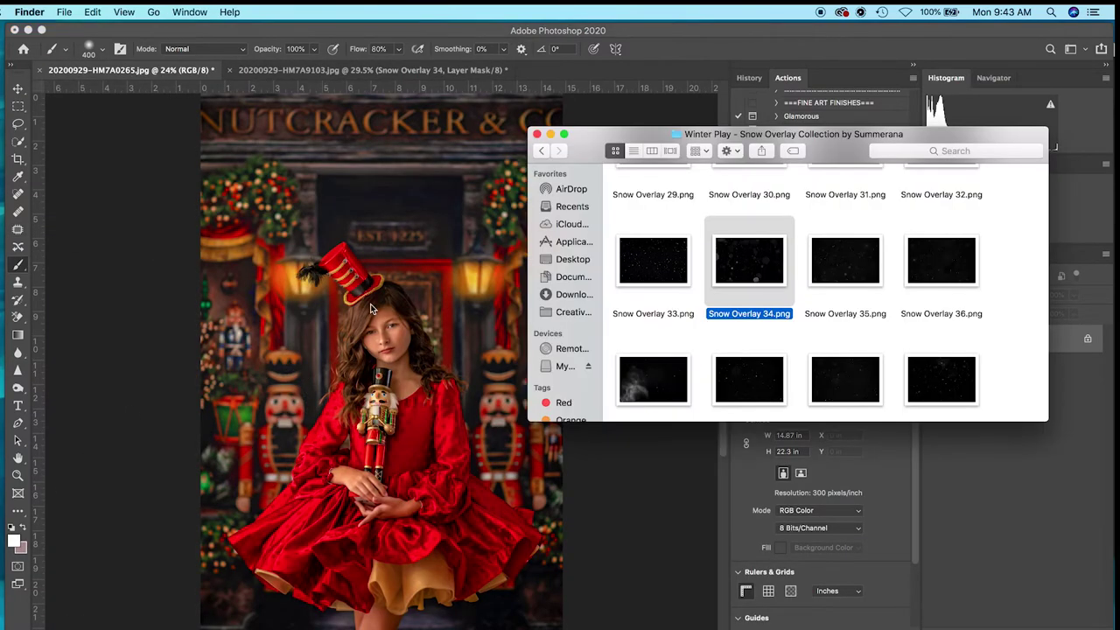
scroll(843, 305, down, 2)
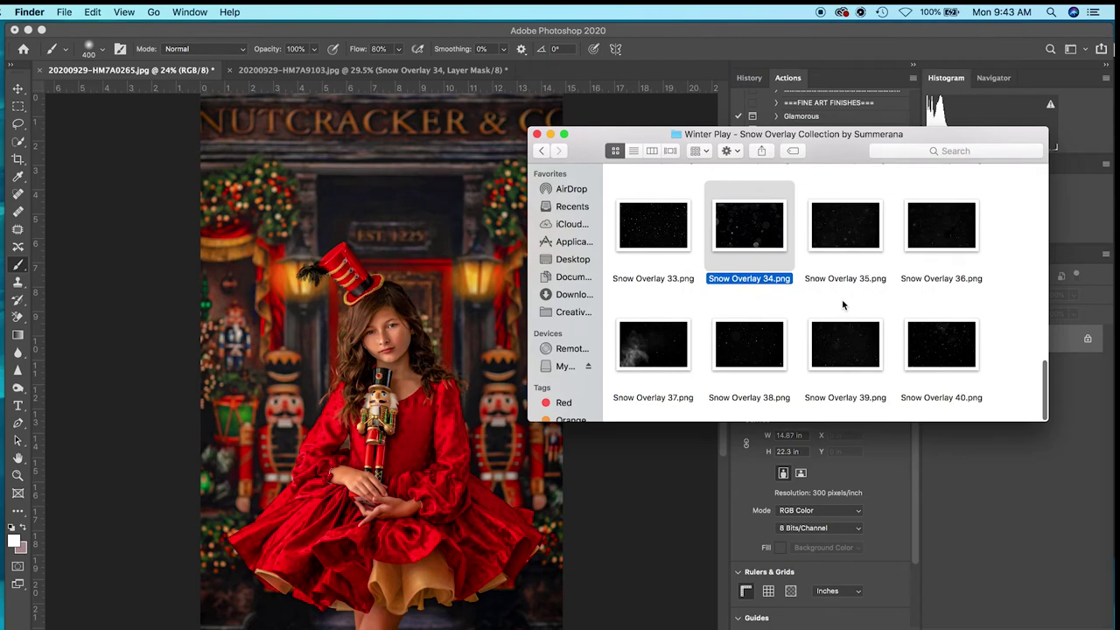
drag(746, 350, 371, 357)
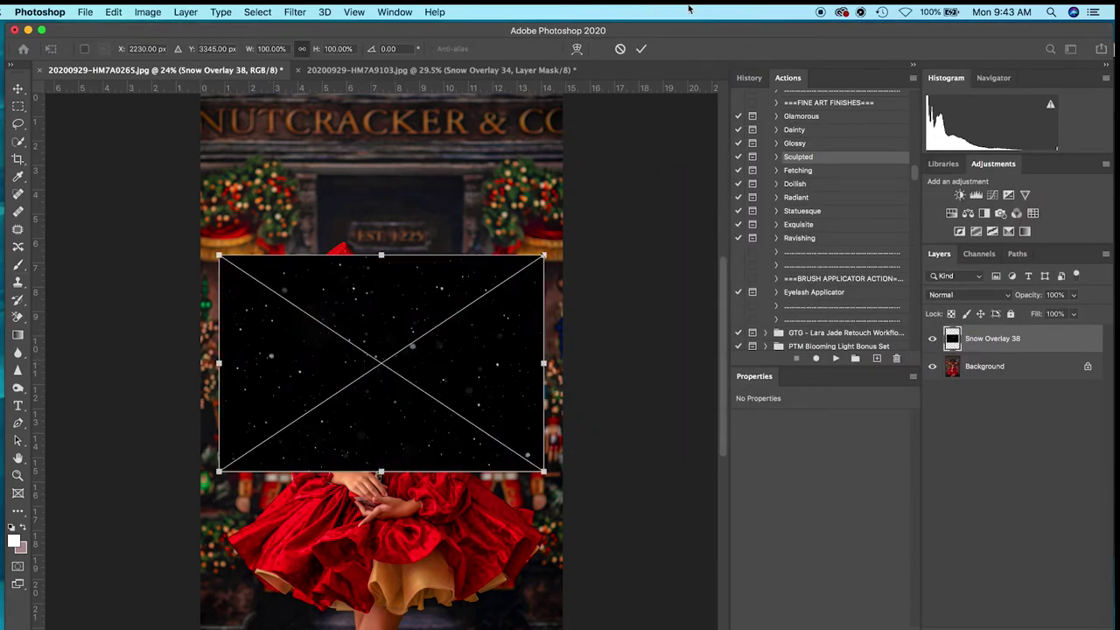
click(641, 49)
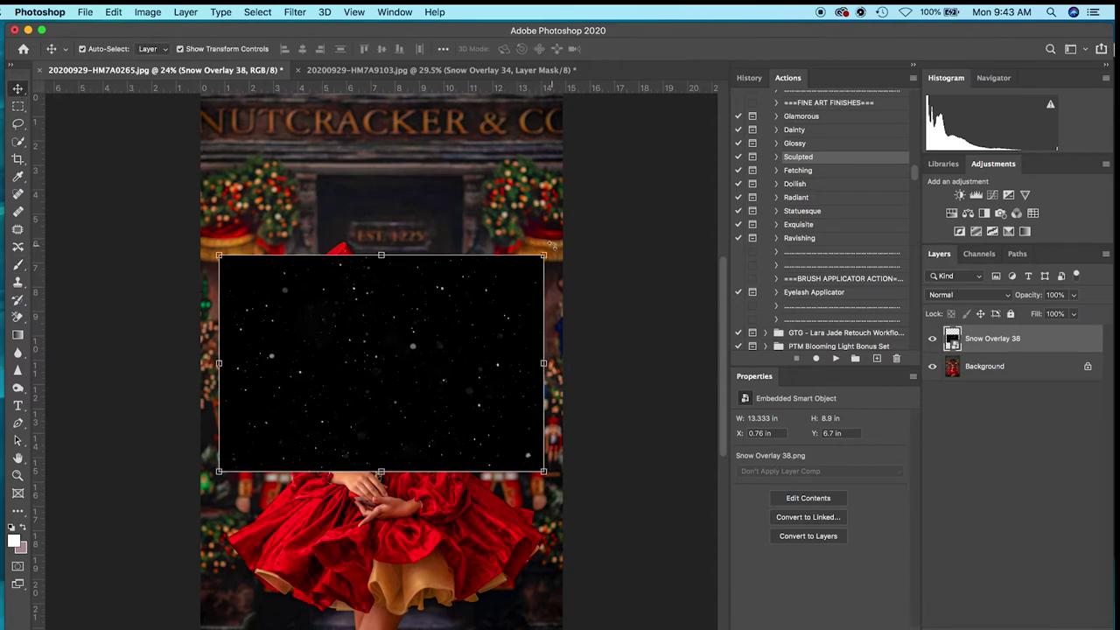
Rotate Snow Overlay 38 a quarter turn and scale it to cover the whole canvas.
drag(552, 245, 289, 208)
key(super+minus)
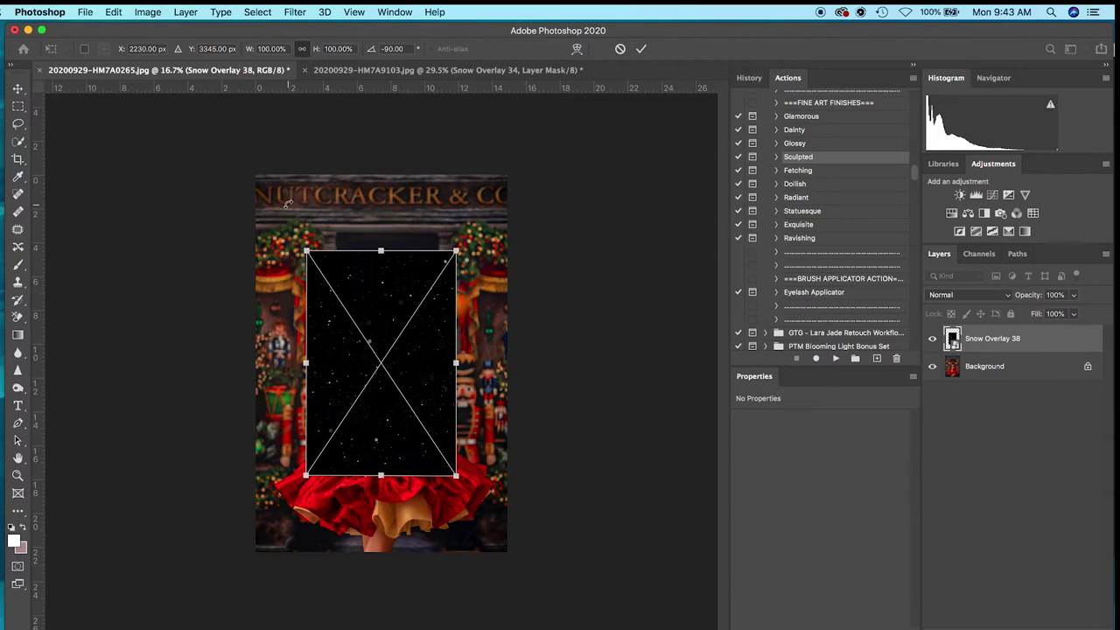
drag(306, 252, 267, 165)
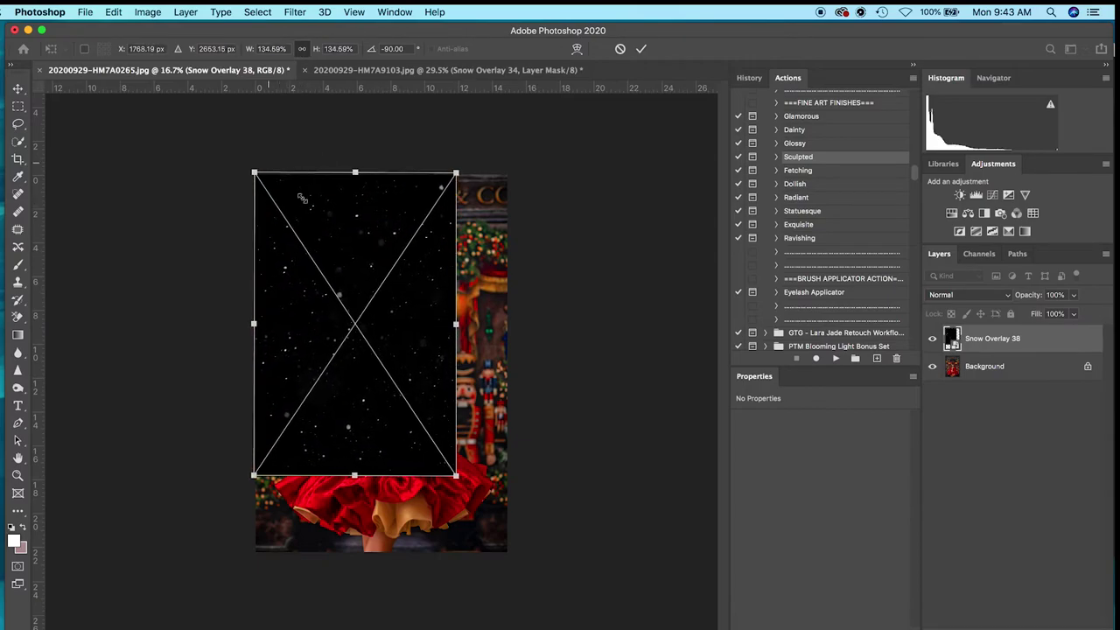
drag(456, 476, 512, 558)
click(642, 48)
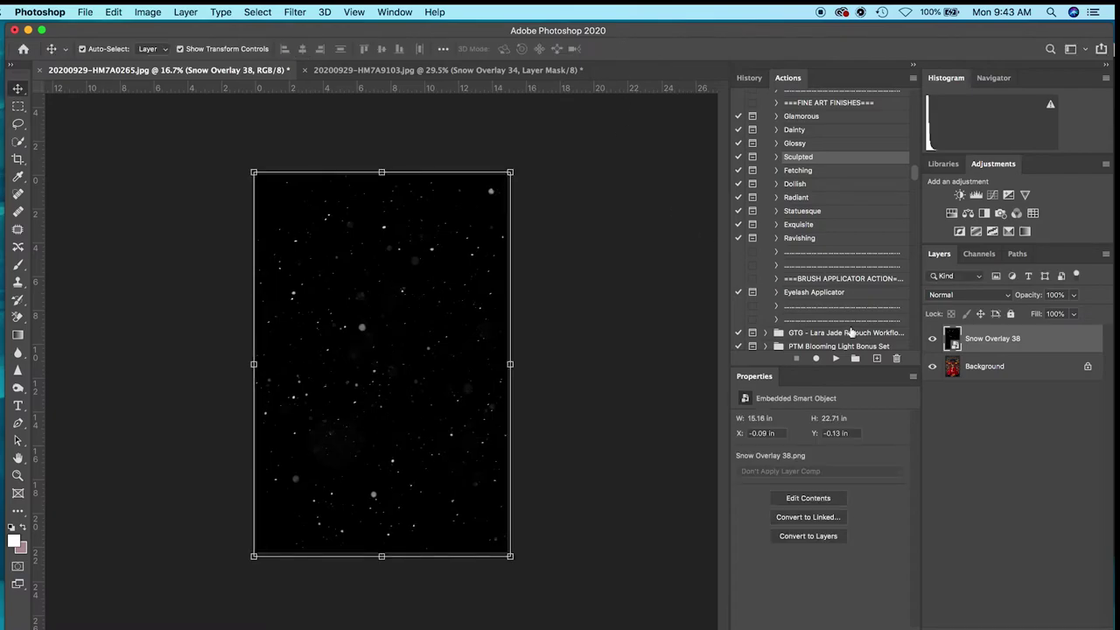
click(966, 296)
Set Snow Overlay 38 to Screen blend mode and paint it off the girl's face.
click(969, 391)
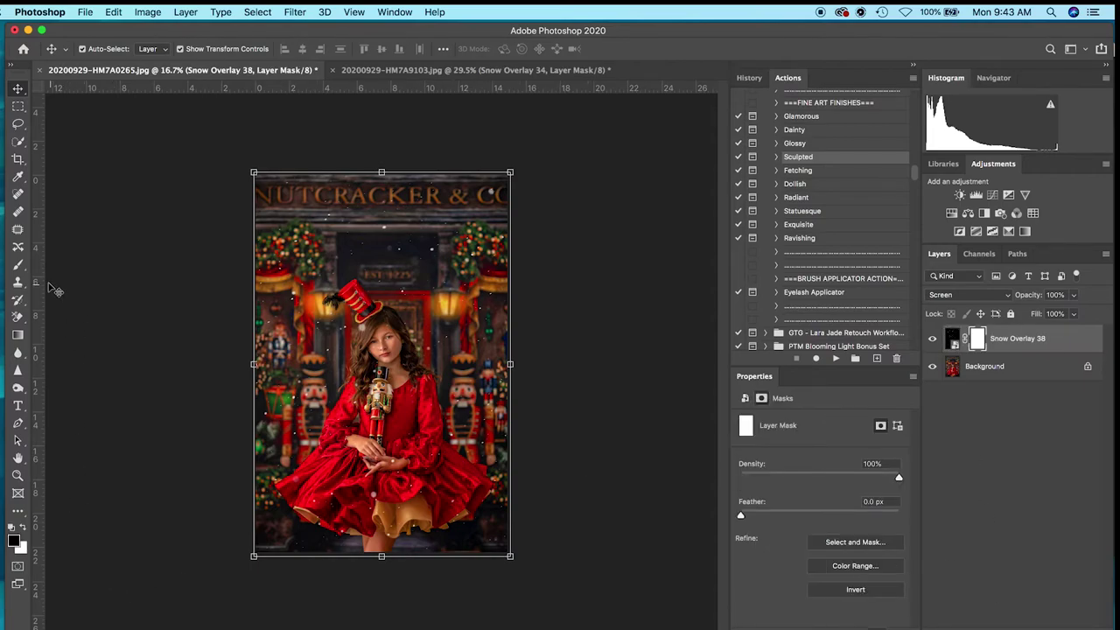
click(19, 264)
key(super+plus)
key(super+plus)
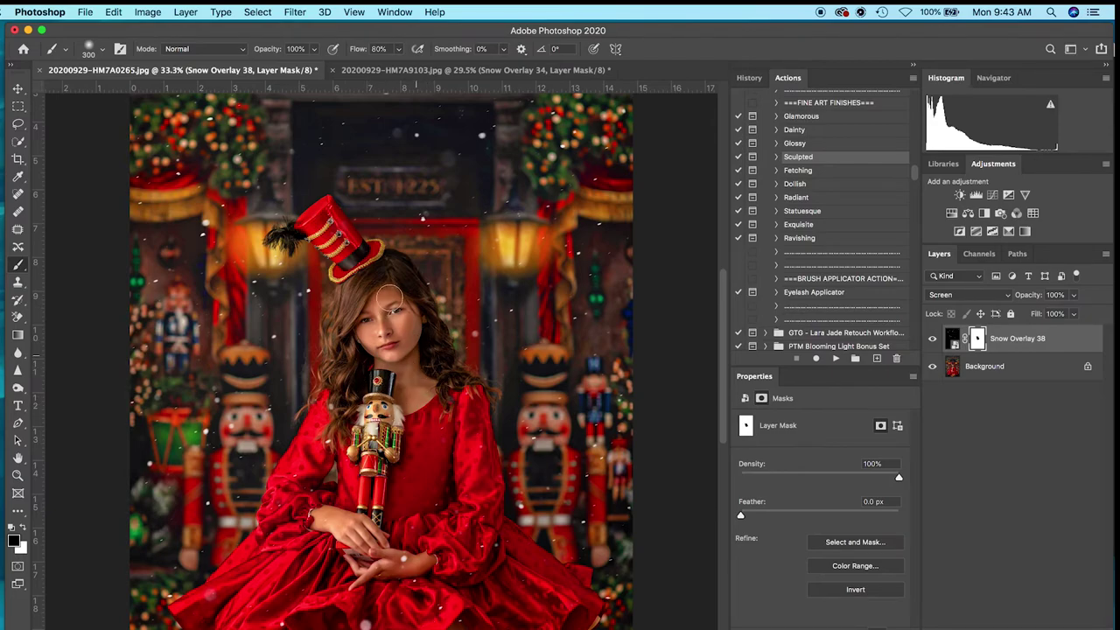
scroll(370, 335, down, 2)
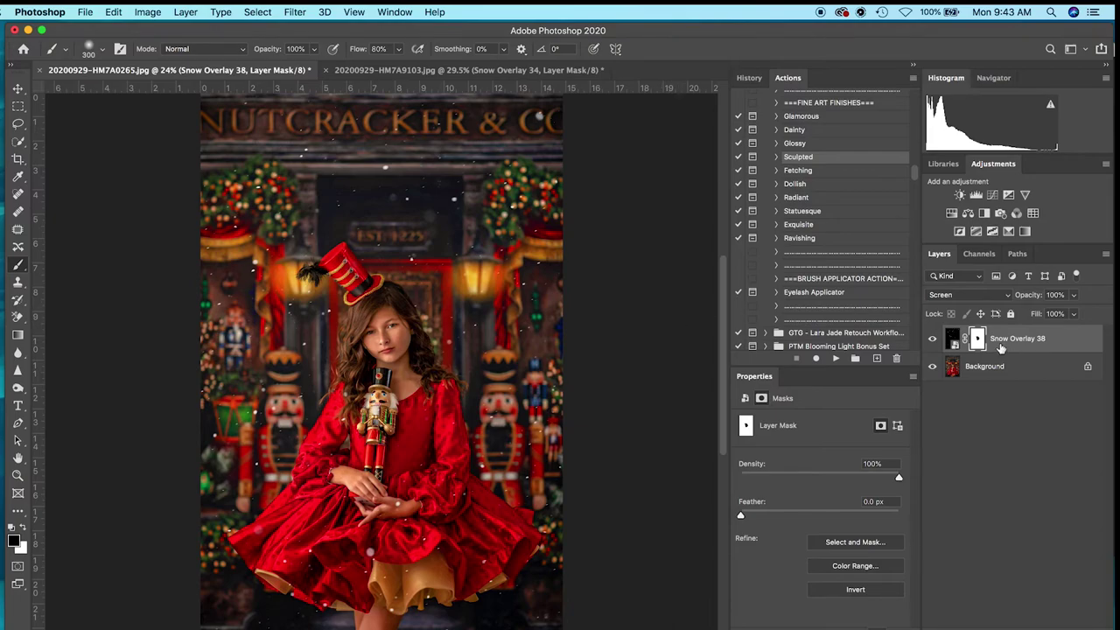
Toggle Snow Overlay 38 off and on to check the masking, then view the green-dress portrait.
click(932, 338)
click(932, 338)
click(446, 70)
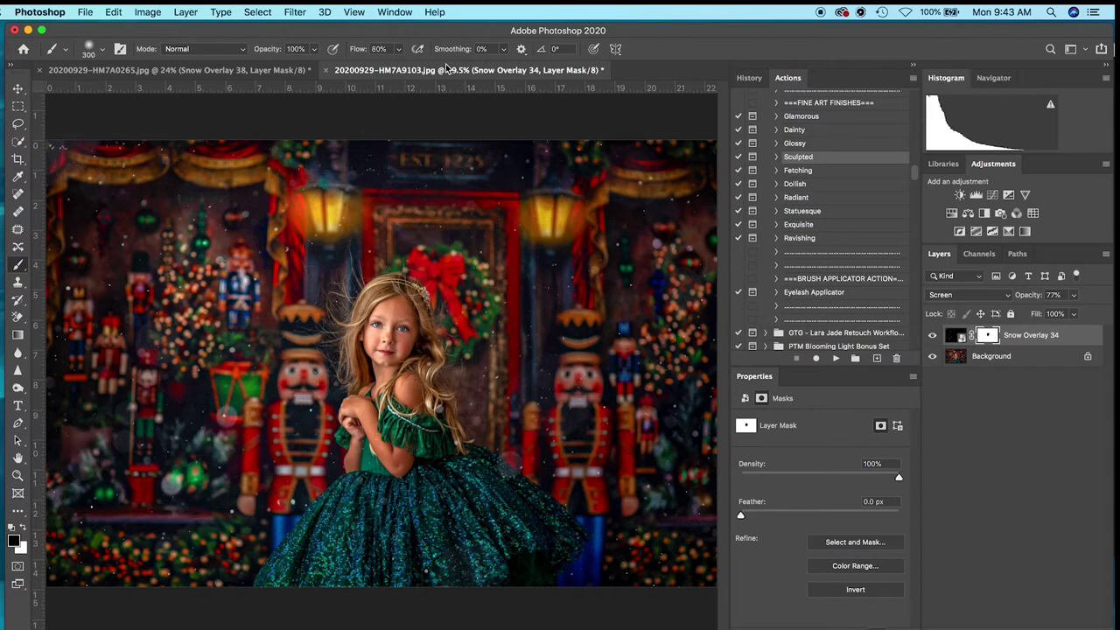
Compare the red-dress and green-dress portraits repeatedly, ending on the red-dress portrait.
click(175, 70)
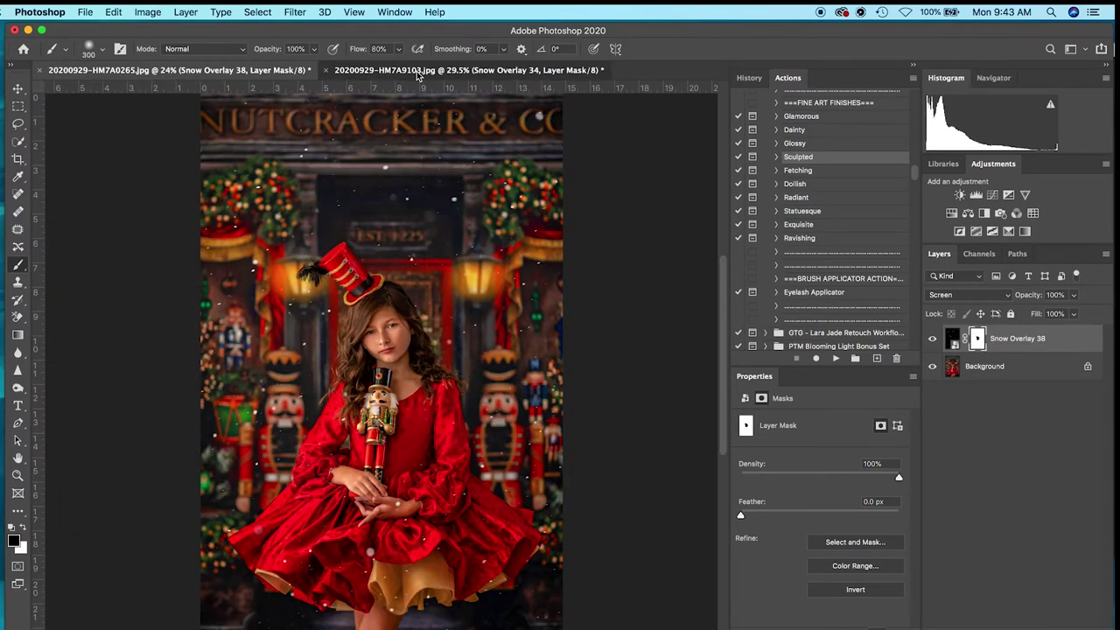
click(418, 76)
click(223, 73)
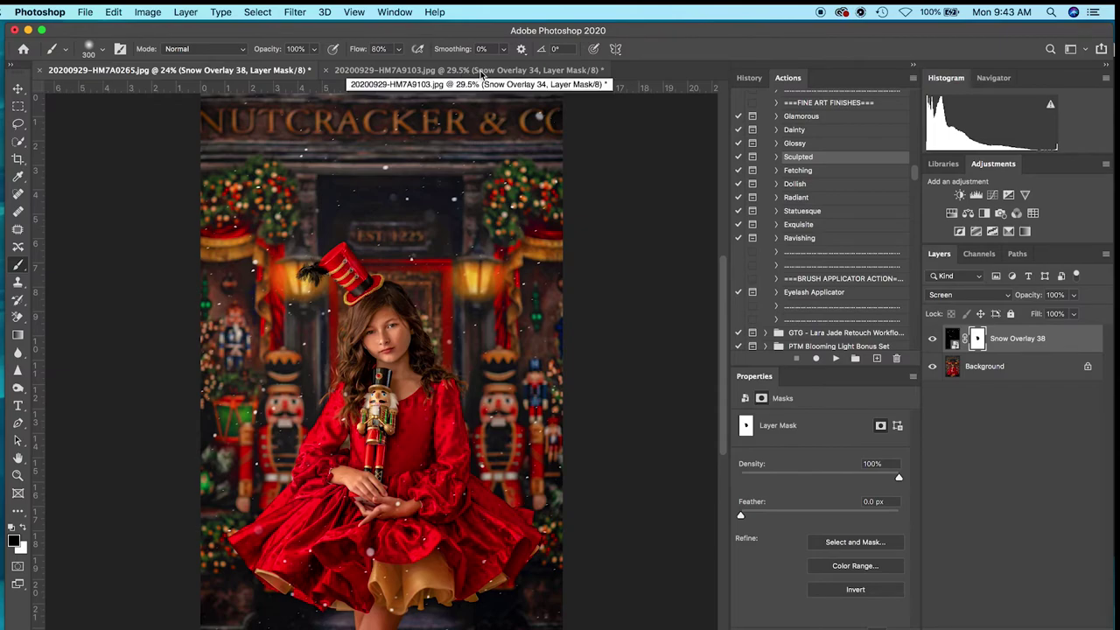
click(481, 71)
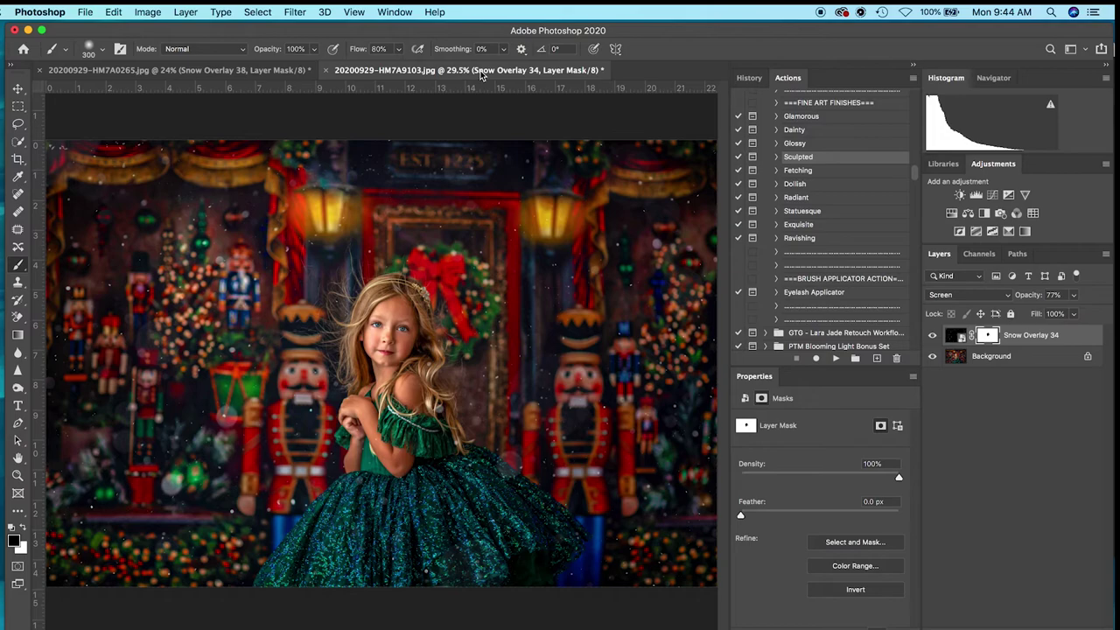
click(272, 70)
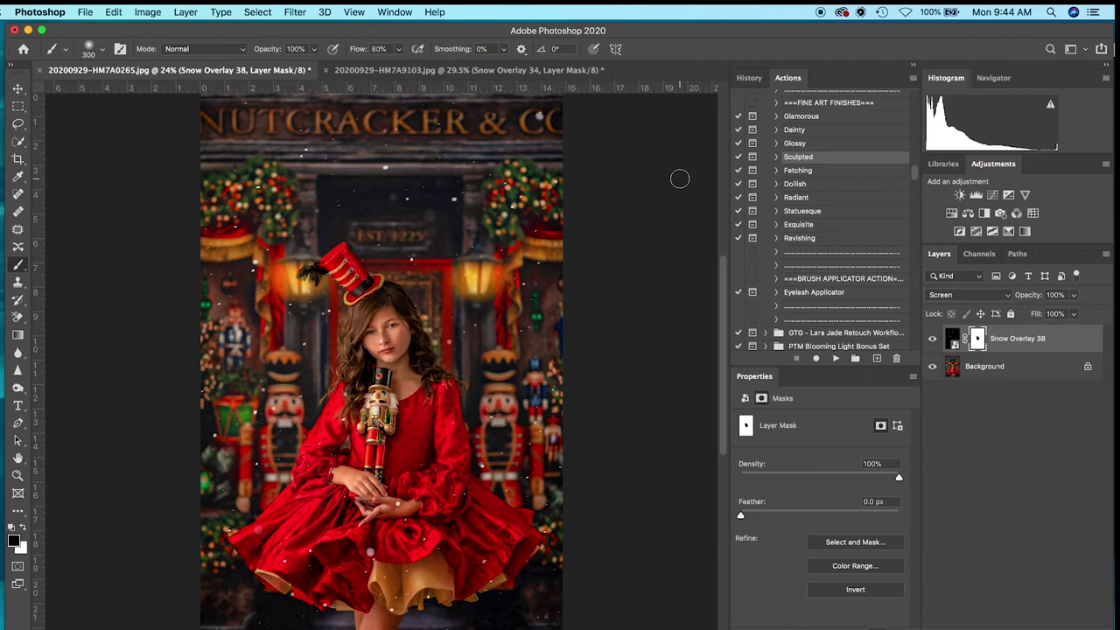
click(465, 72)
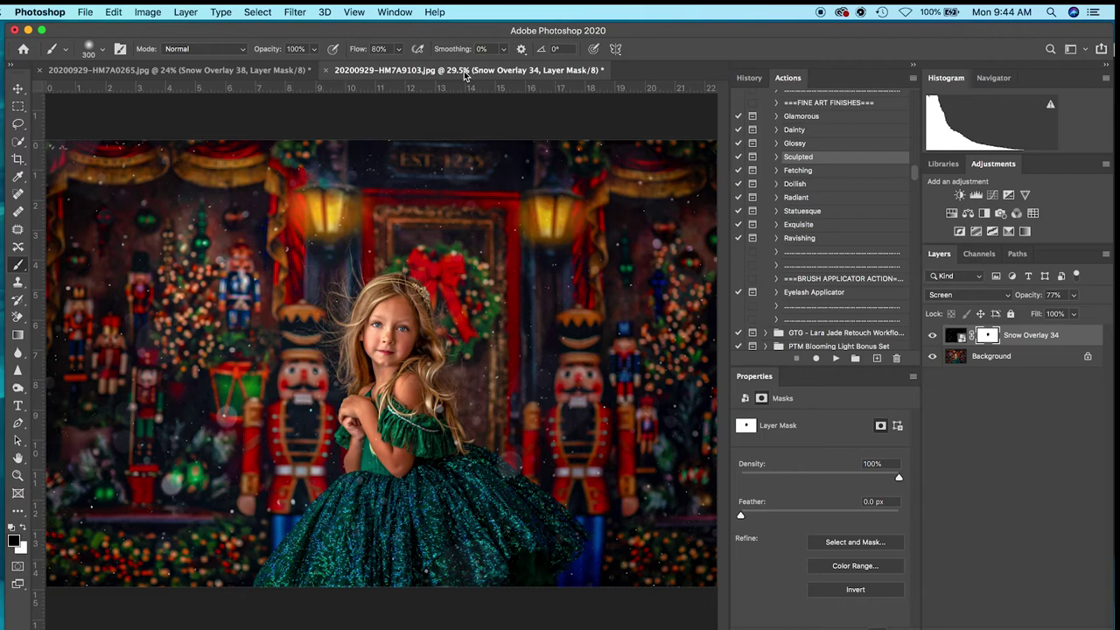
click(290, 72)
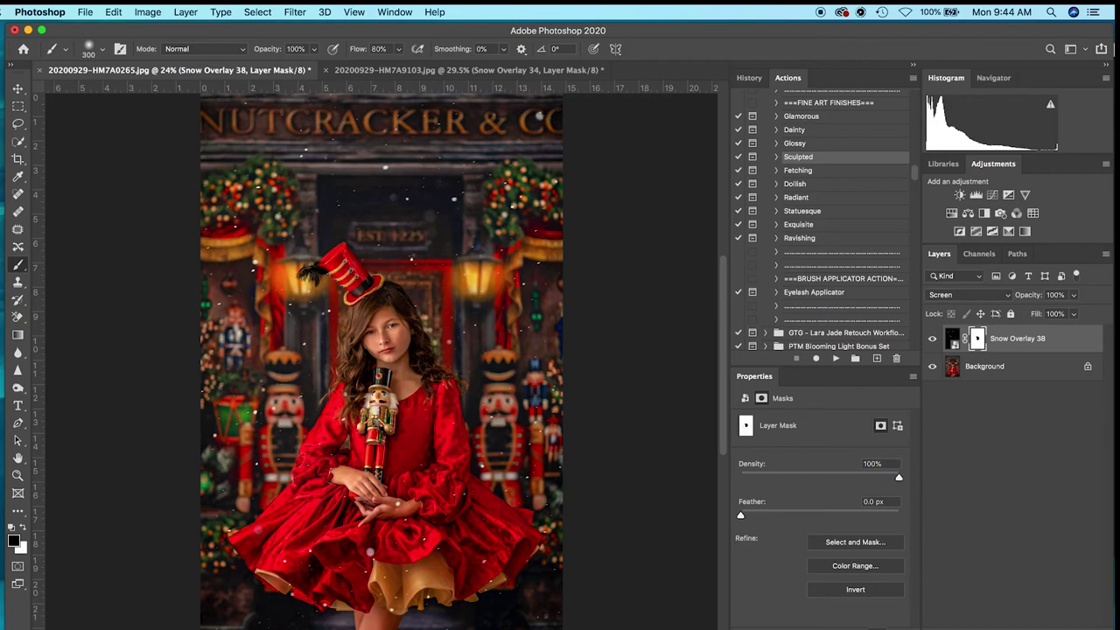
key(super+Tab)
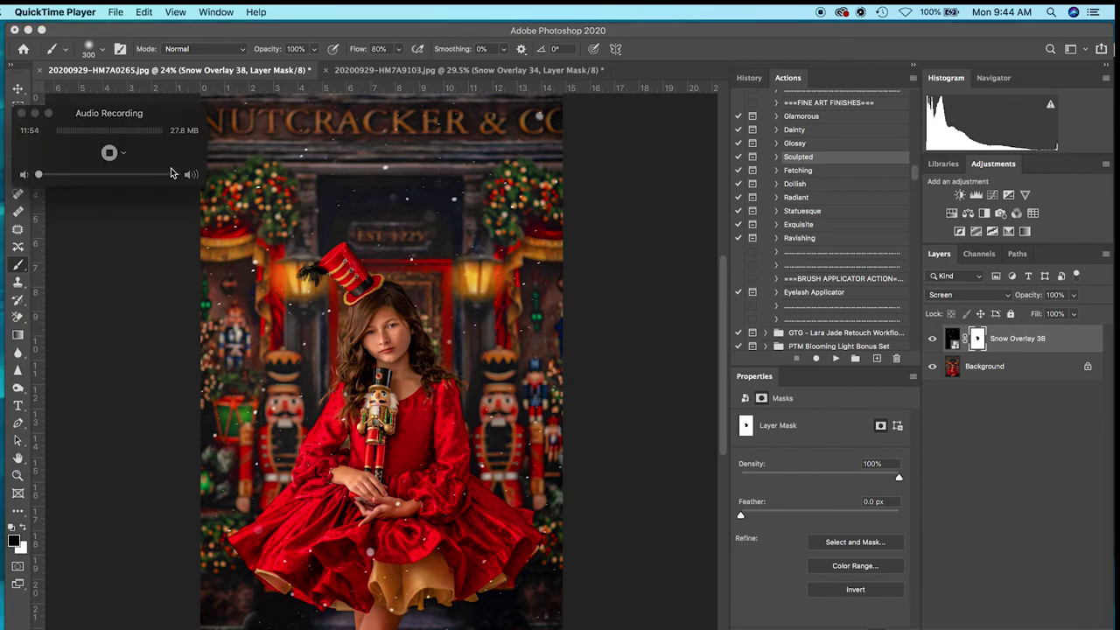
Stop the QuickTime audio recording, leaving an untitled 11:55 recording.
click(110, 153)
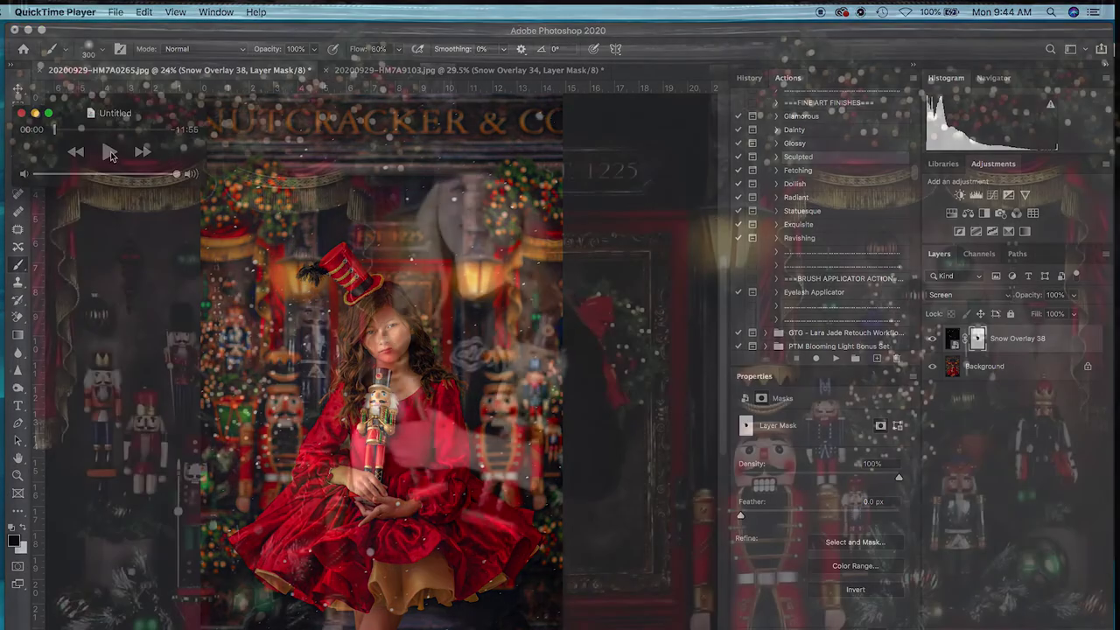